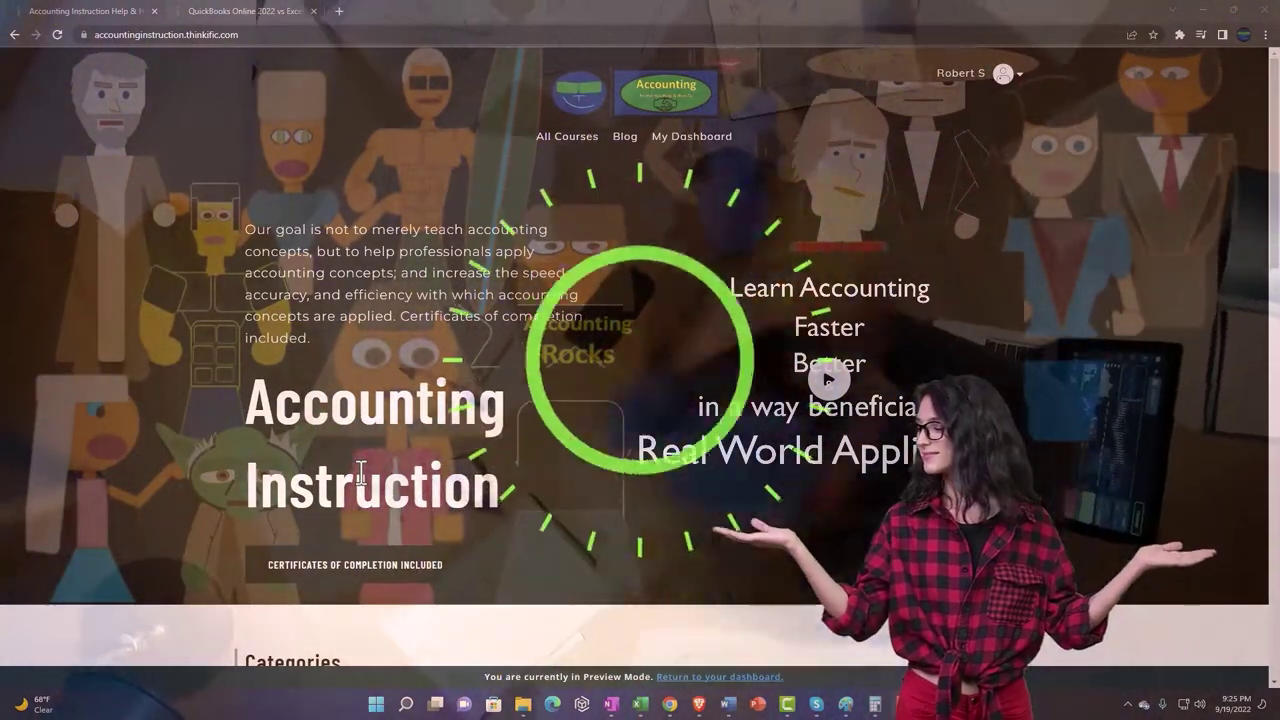
Step: Browse the accounting course categories, view the QuickBooks Online 2022 course, and look into its OneNote - Getting Started 2022 section
{"action": "scroll", "coordinate": [176, 545], "scroll_direction": "down", "scroll_amount": 5}
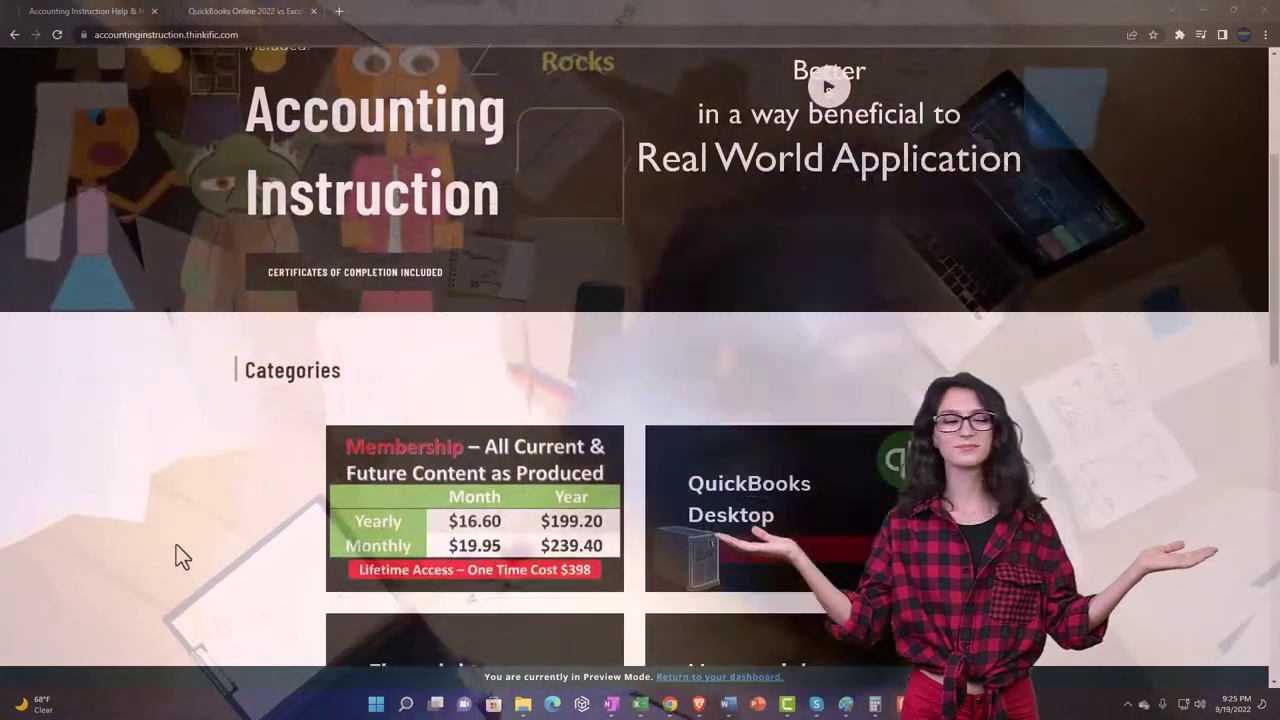
{"action": "scroll", "coordinate": [176, 545], "scroll_direction": "down", "scroll_amount": 1}
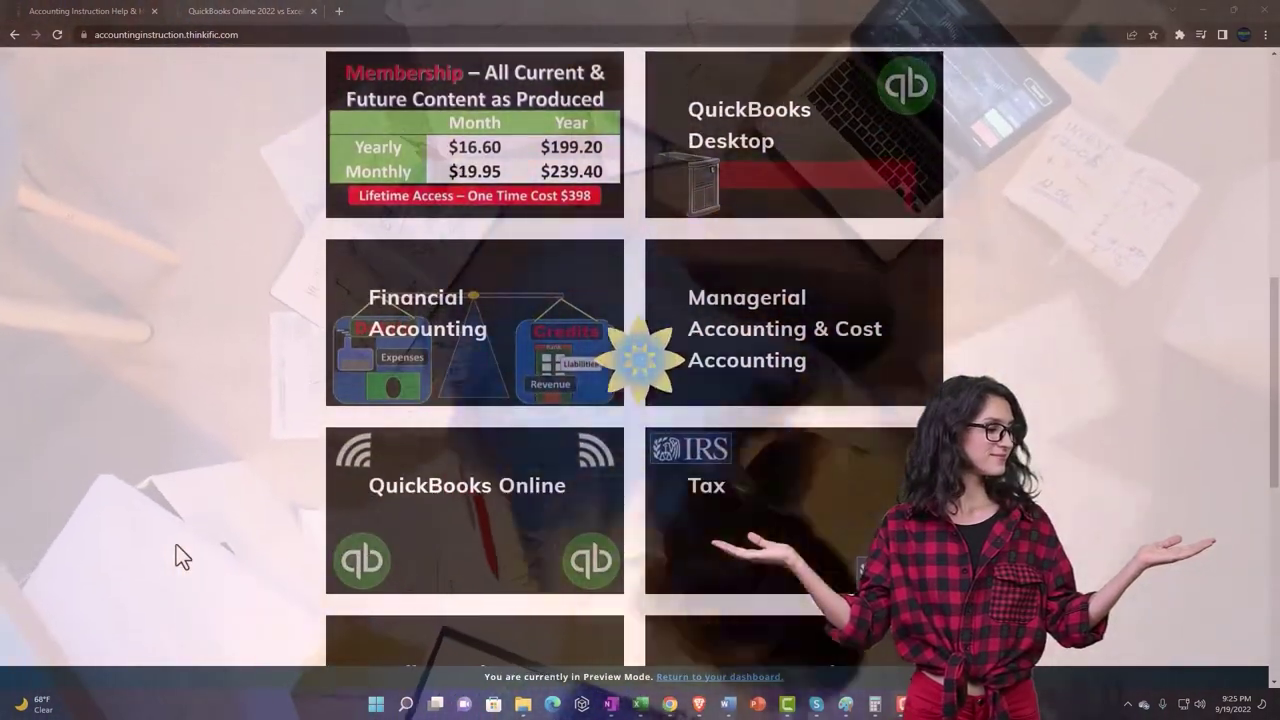
{"action": "scroll", "coordinate": [176, 545], "scroll_direction": "down", "scroll_amount": 1}
{"action": "scroll", "coordinate": [176, 545], "scroll_direction": "down", "scroll_amount": 4}
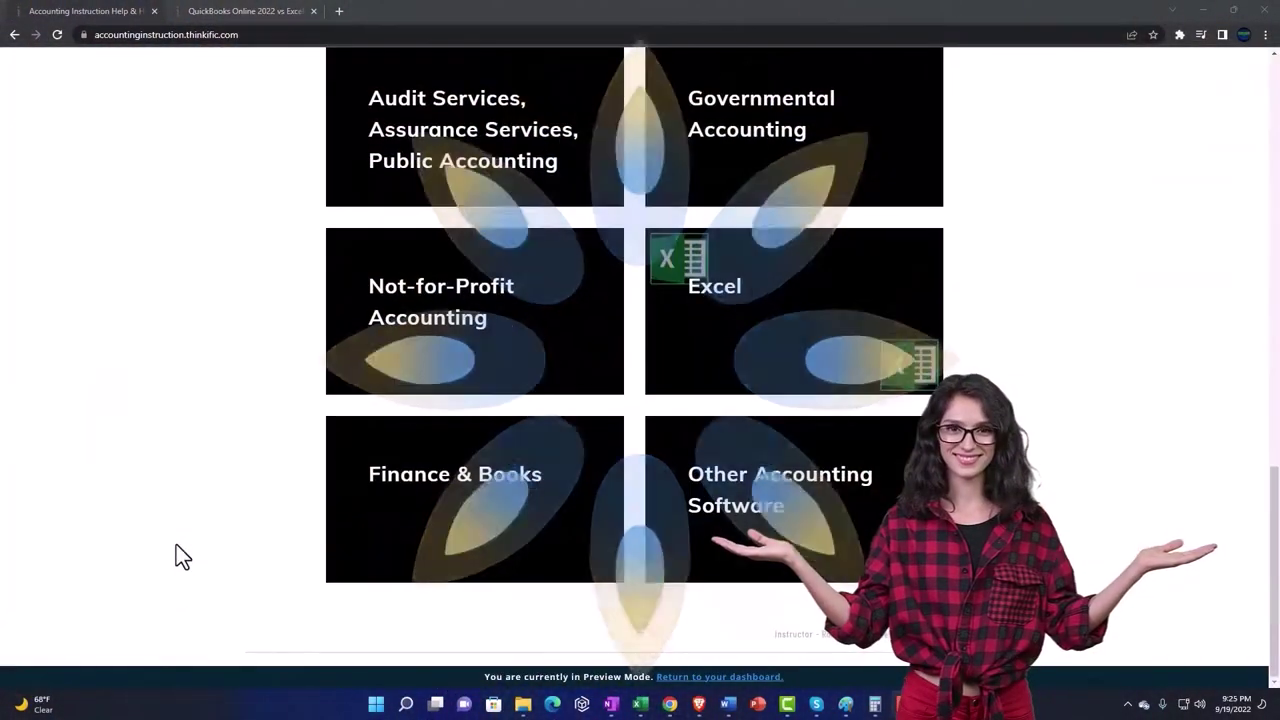
{"action": "left_click", "coordinate": [228, 12]}
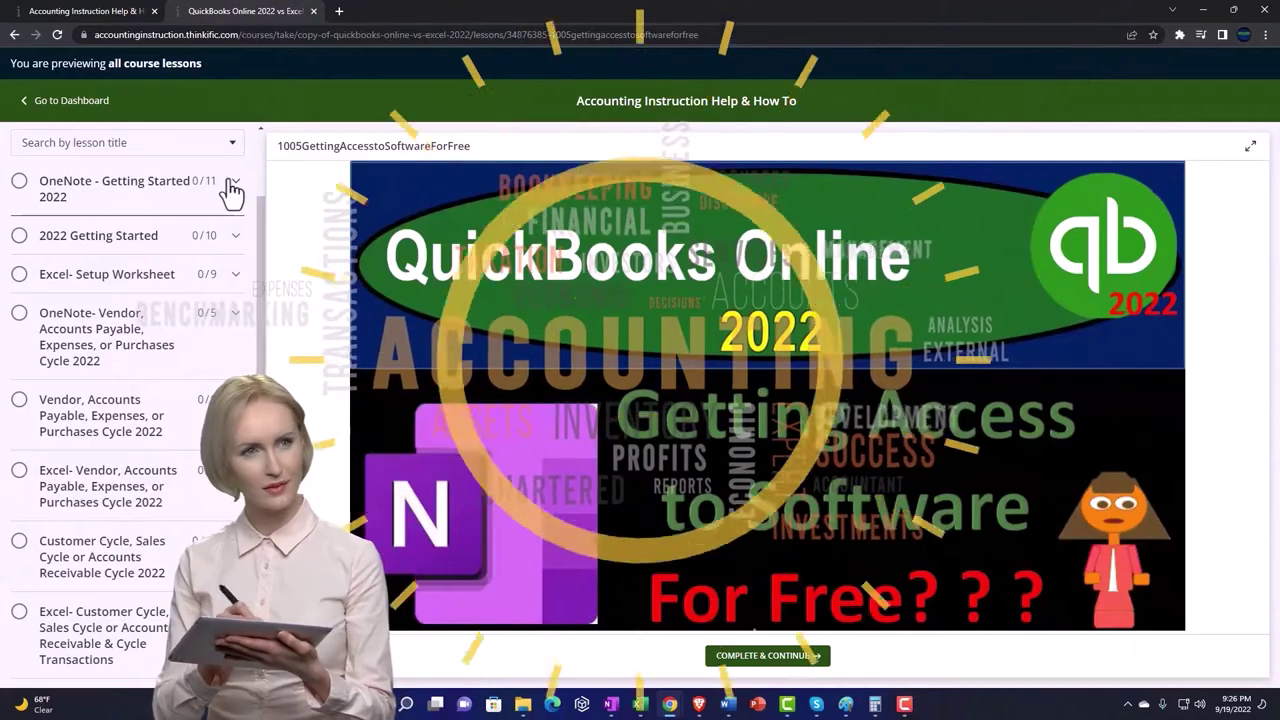
{"action": "left_click", "coordinate": [232, 192]}
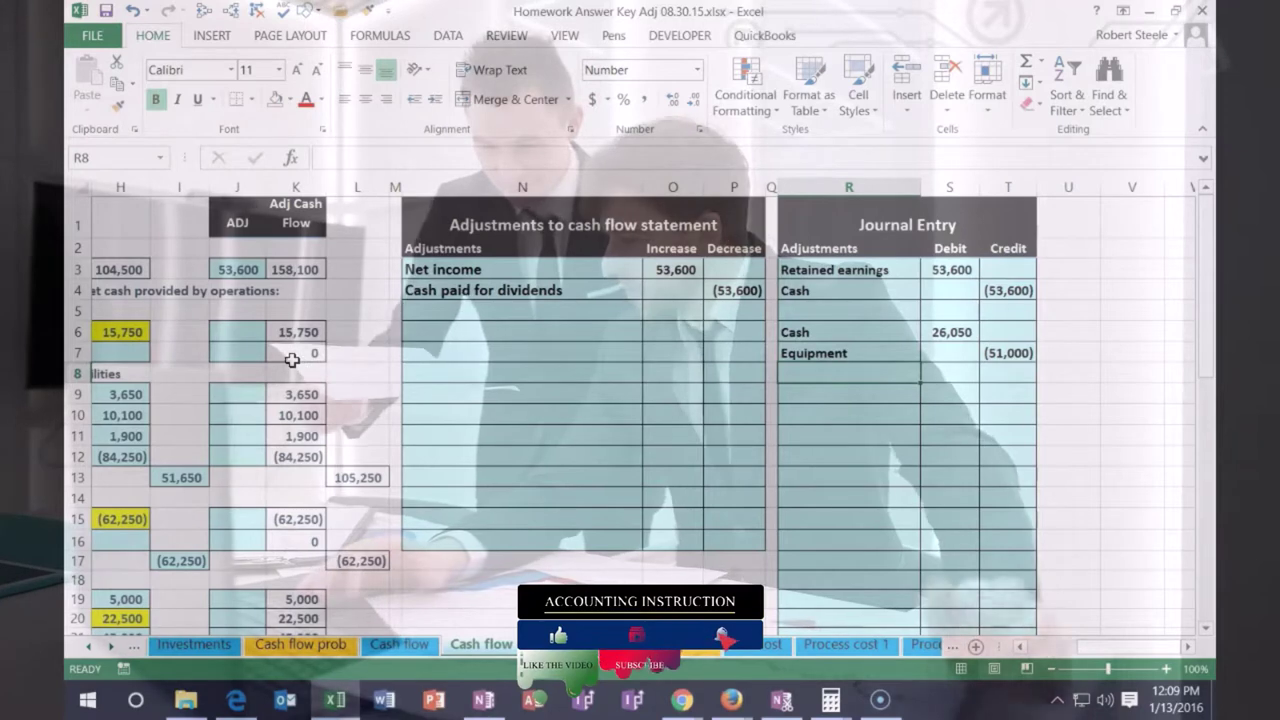
Step: Add an Acc. Depr line in row 8 of the journal entry with a debit of 22850
{"action": "type", "text": "Ac"}
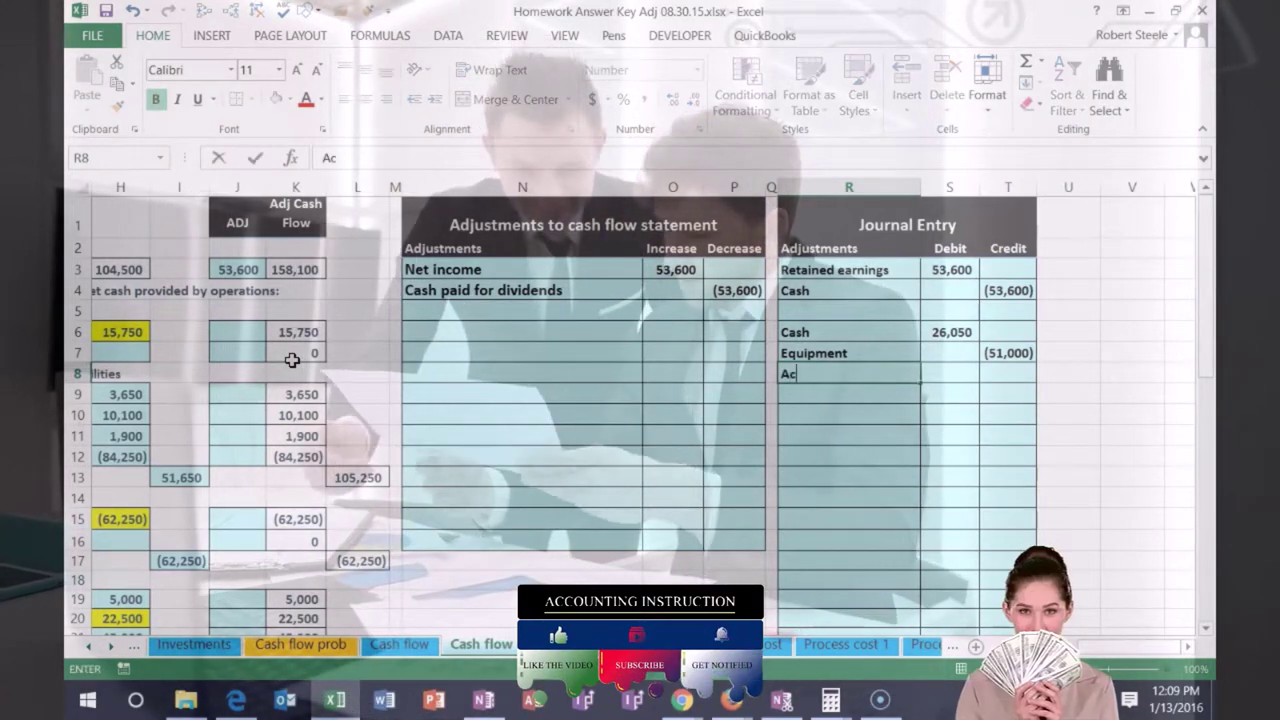
{"action": "type", "text": "c. Depr"}
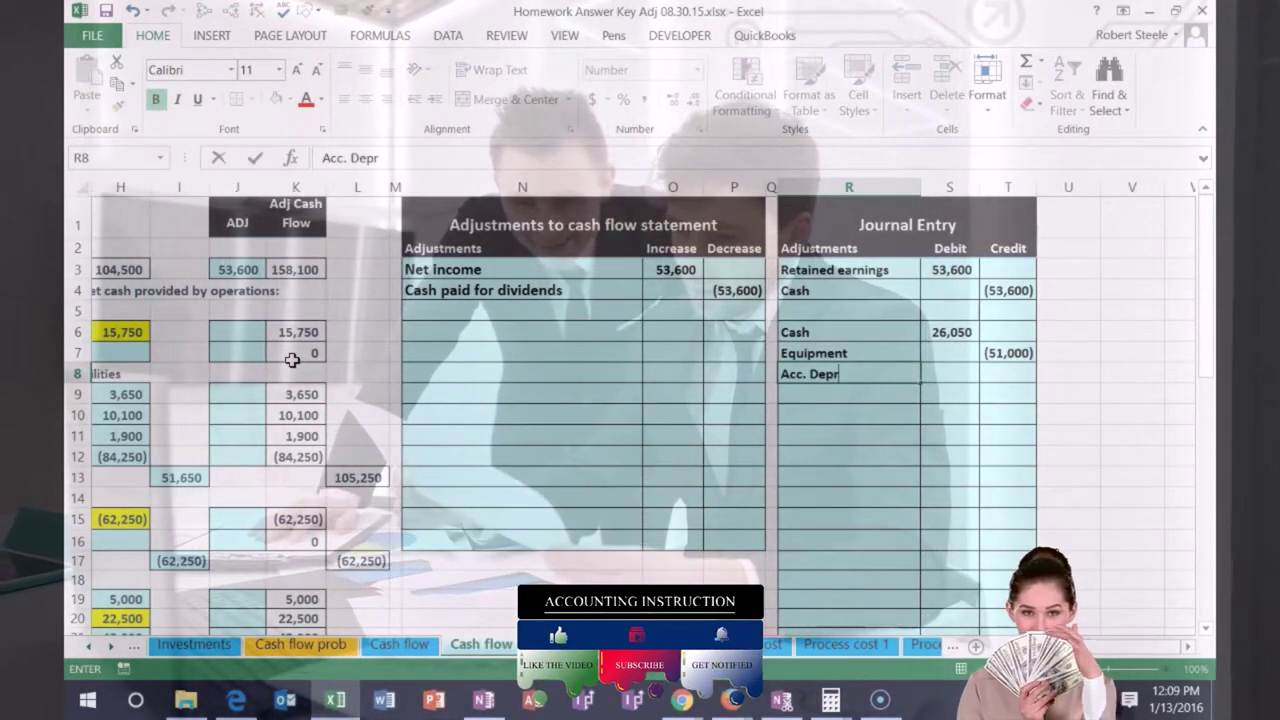
{"action": "key", "text": "Tab"}
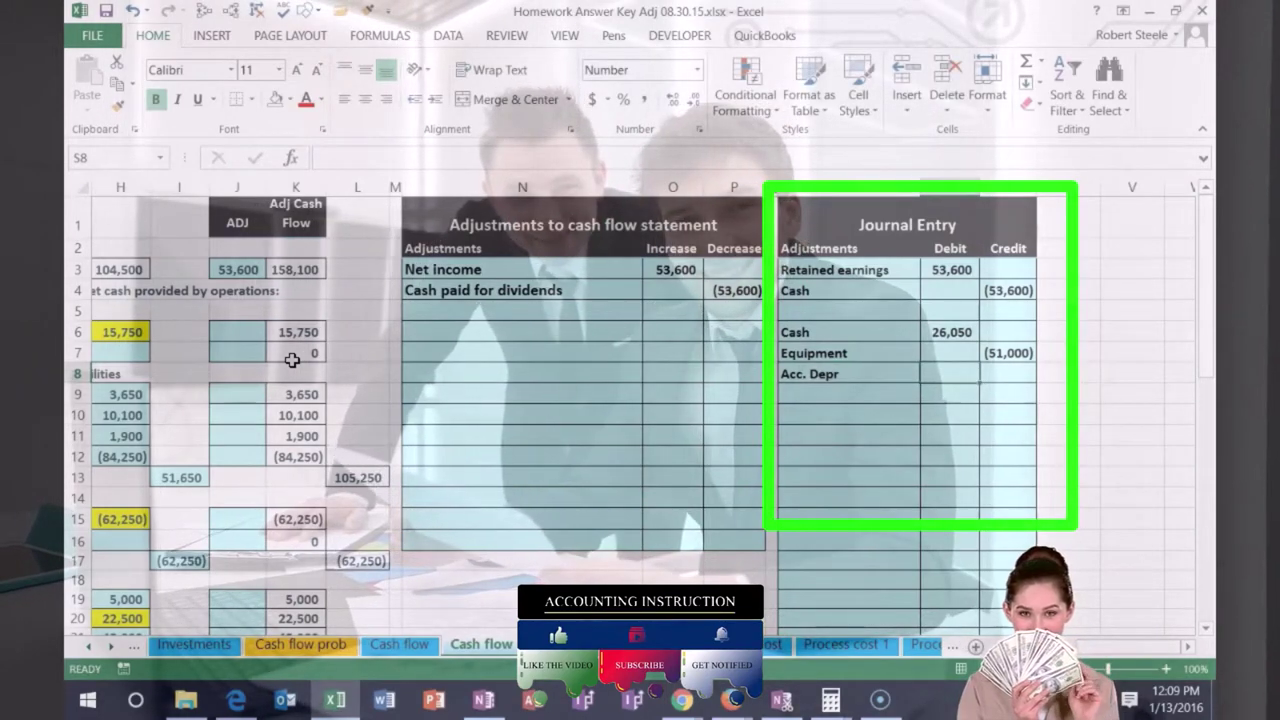
{"action": "type", "text": "22850"}
{"action": "key", "text": "Return"}
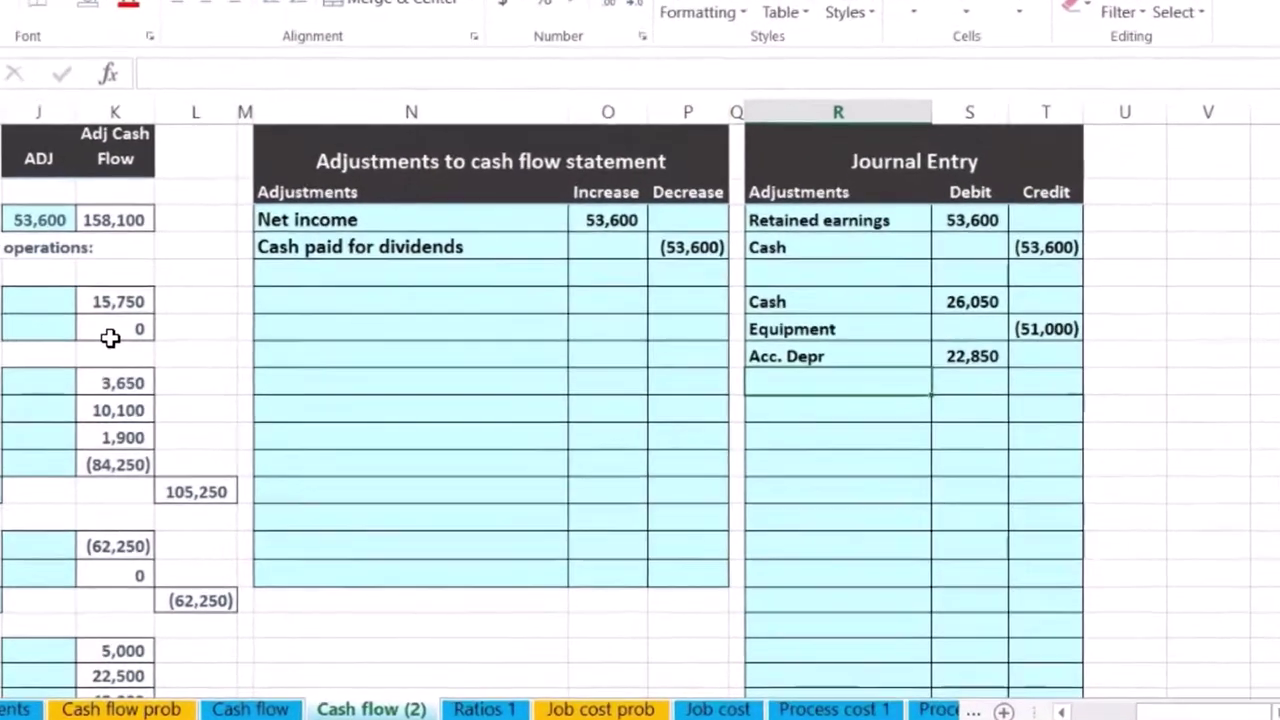
Step: Calculate the balancing debit in S9 with a negative SUM of the cash, equipment and accumulated depreciation amounts
{"action": "key", "text": "Tab"}
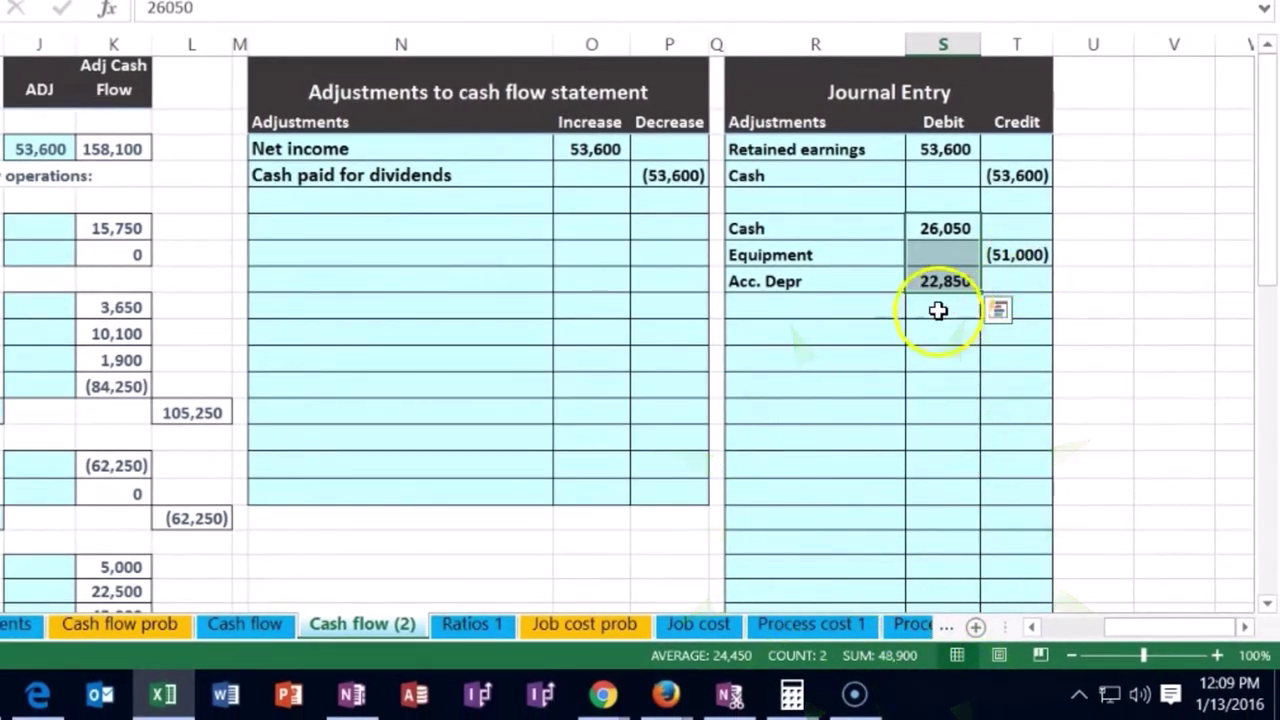
{"action": "left_click", "coordinate": [938, 309]}
{"action": "left_click_drag", "start_coordinate": [947, 228], "coordinate": [985, 284]}
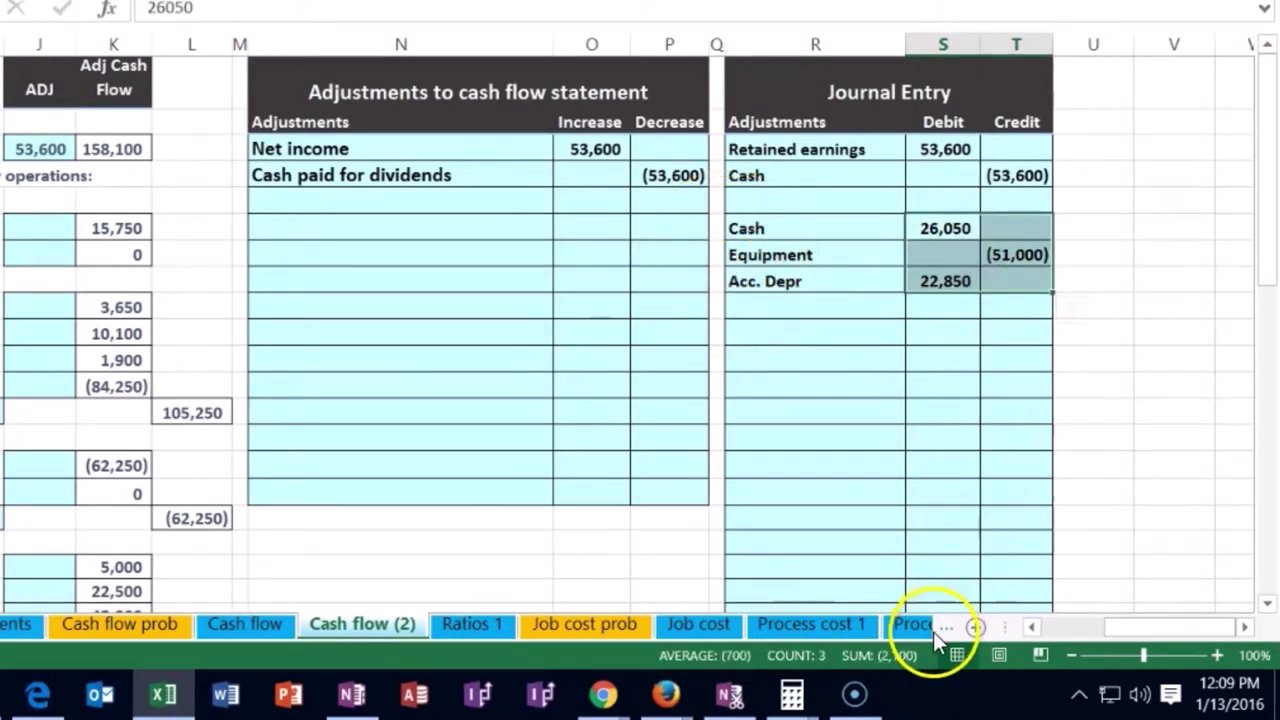
{"action": "left_click", "coordinate": [953, 303]}
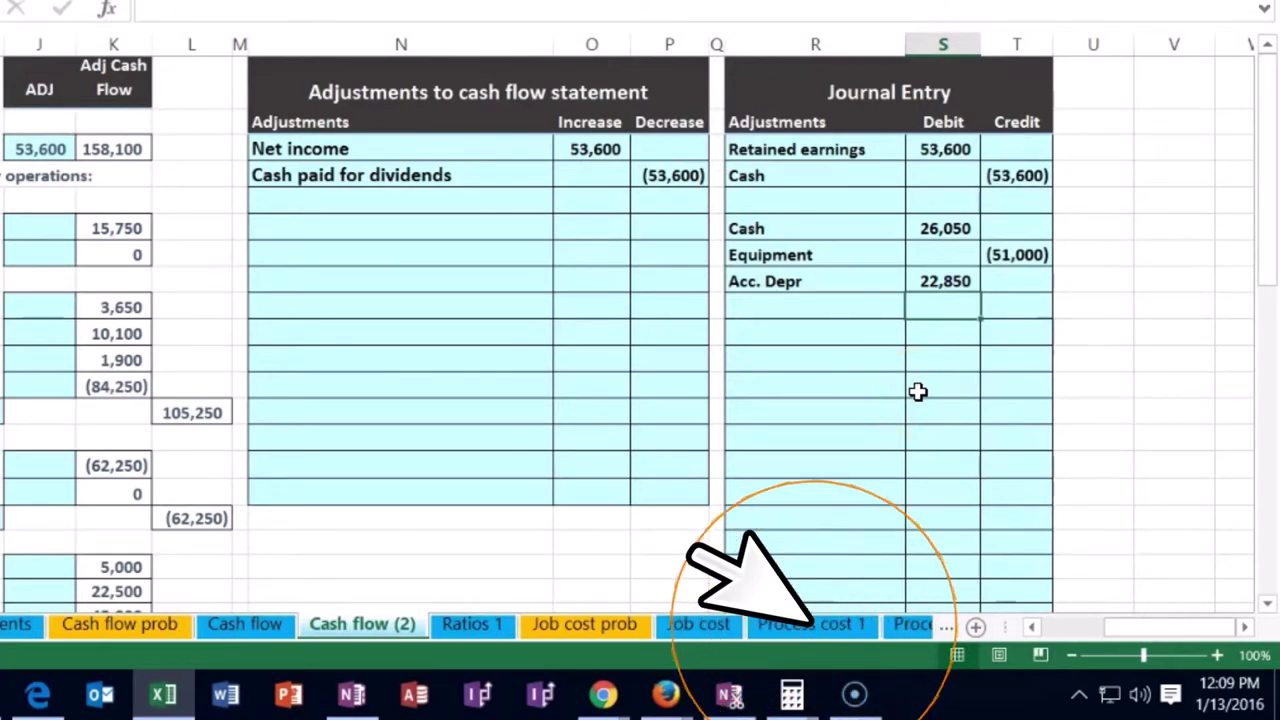
{"action": "type", "text": "-sum"}
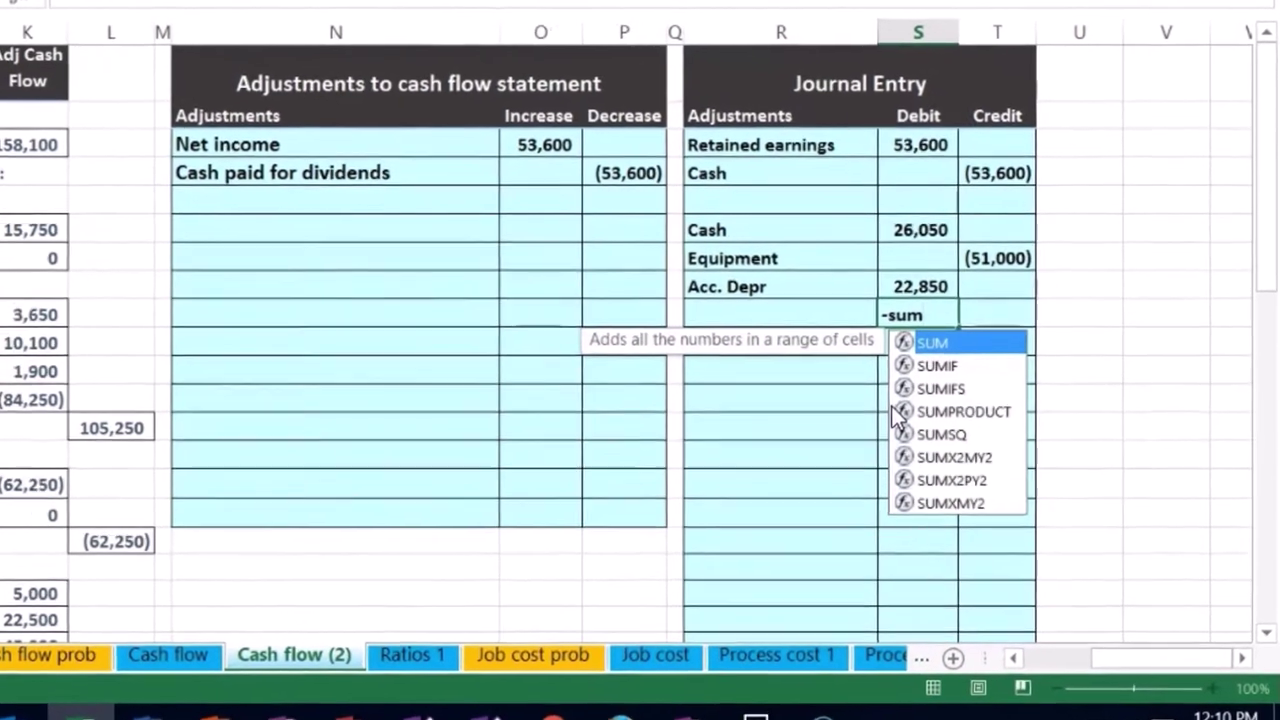
{"action": "type", "text": "("}
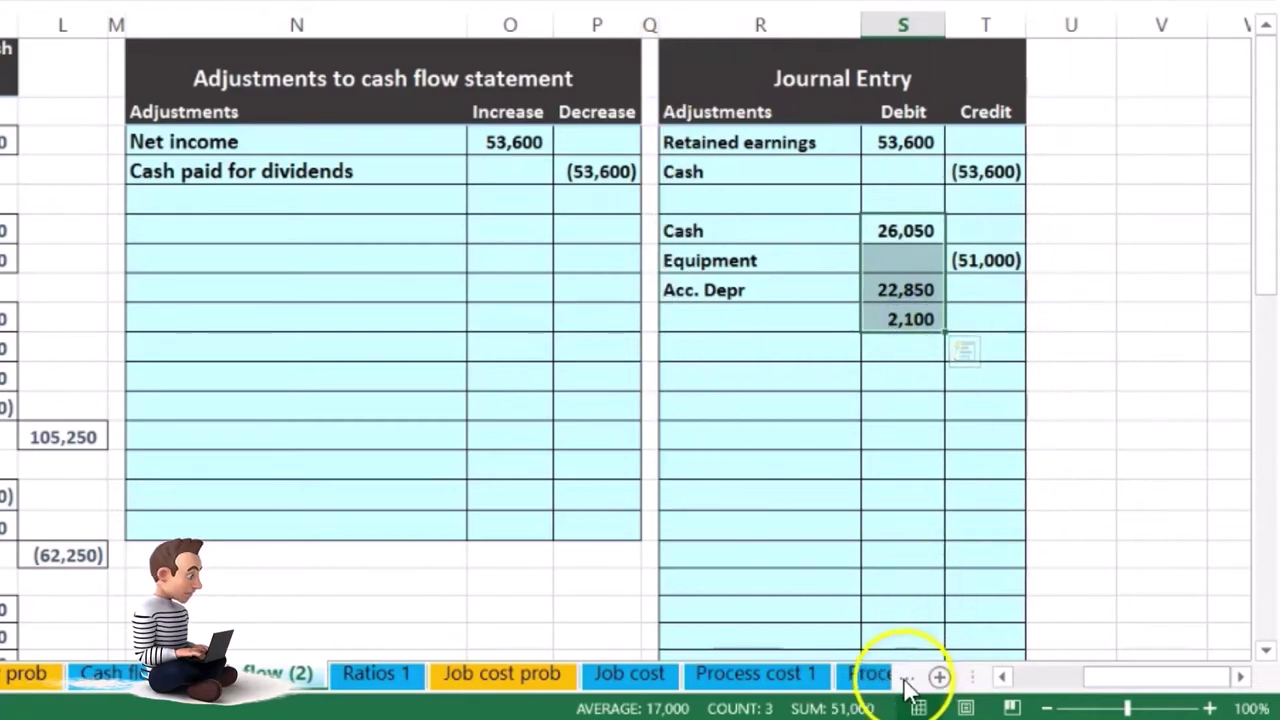
Step: Check the sums of the equipment sale entry's amounts and label its balancing debit row "Loss on sale"
{"action": "left_click", "coordinate": [997, 258]}
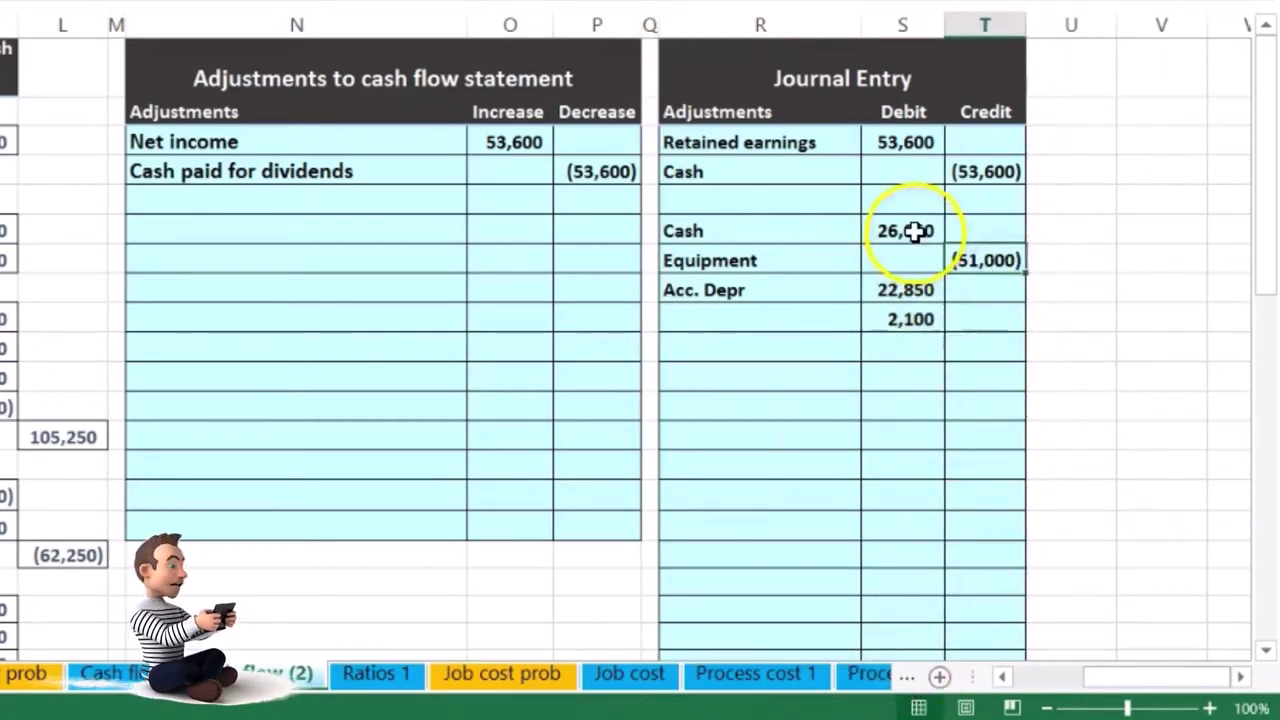
{"action": "left_click_drag", "start_coordinate": [915, 232], "coordinate": [964, 298]}
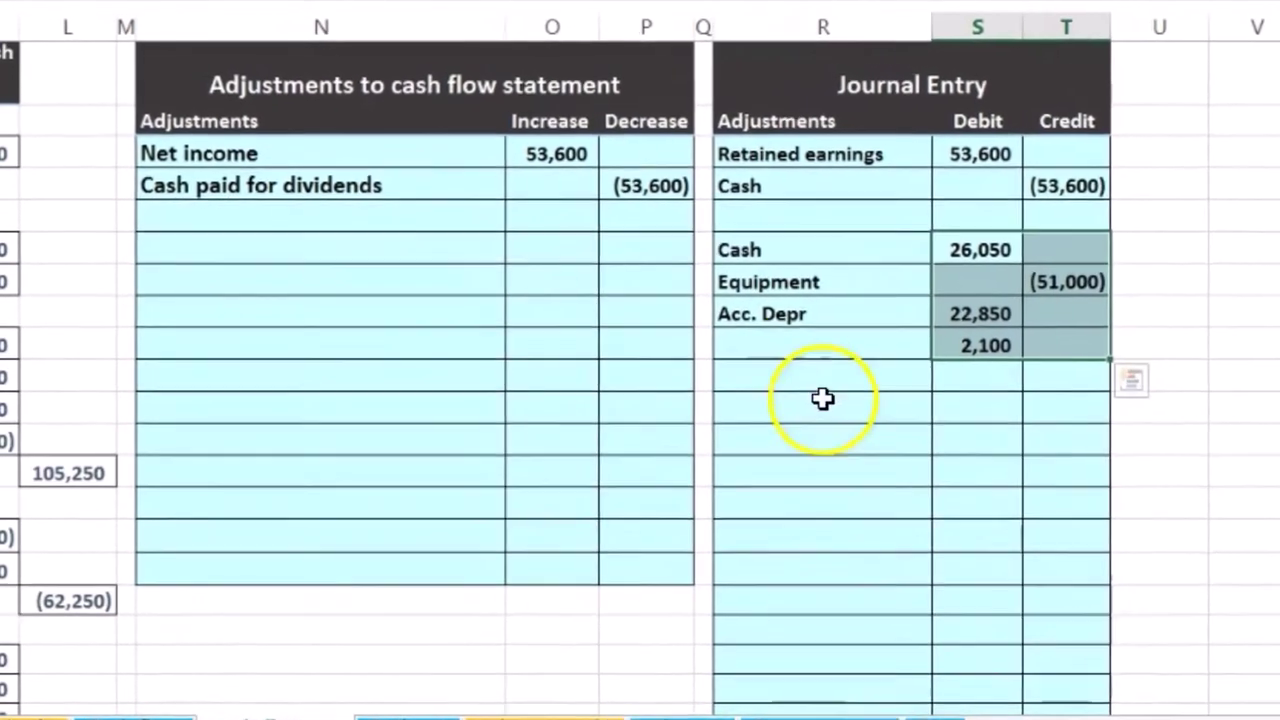
{"action": "left_click", "coordinate": [721, 319]}
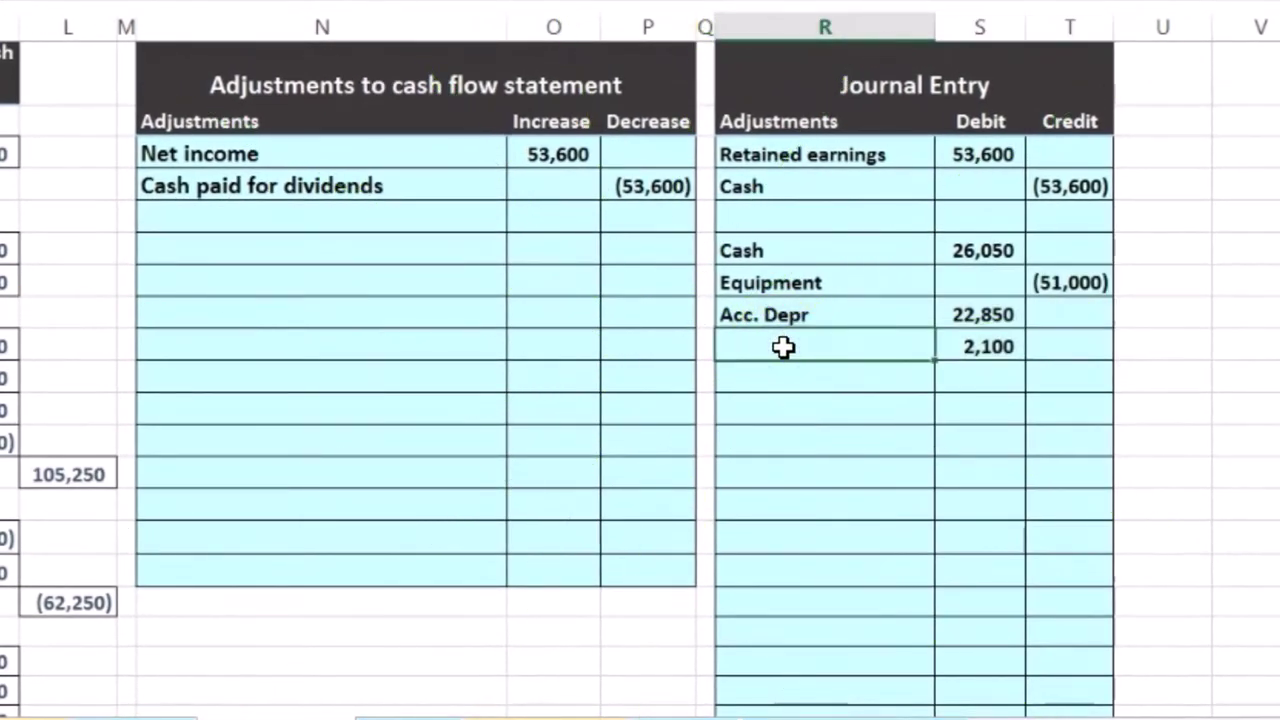
{"action": "left_click_drag", "start_coordinate": [958, 279], "coordinate": [1046, 302]}
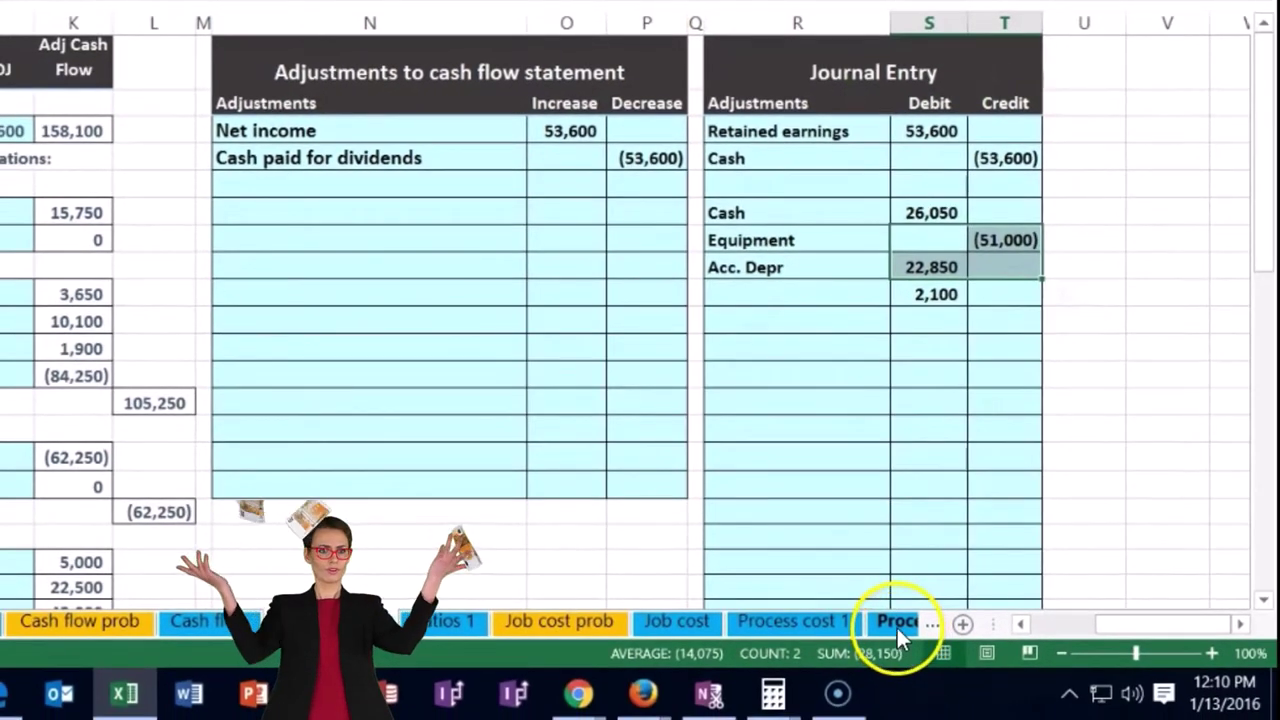
{"action": "left_click", "coordinate": [761, 295]}
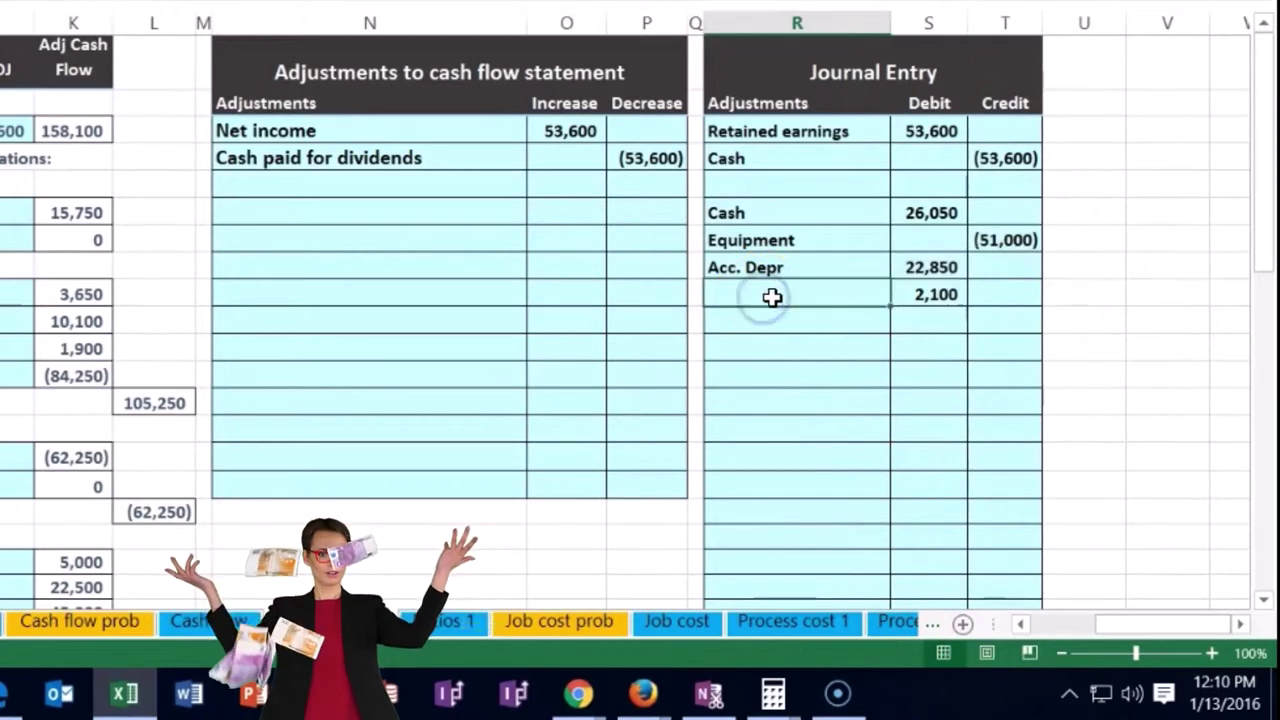
{"action": "type", "text": "Loss on sale"}
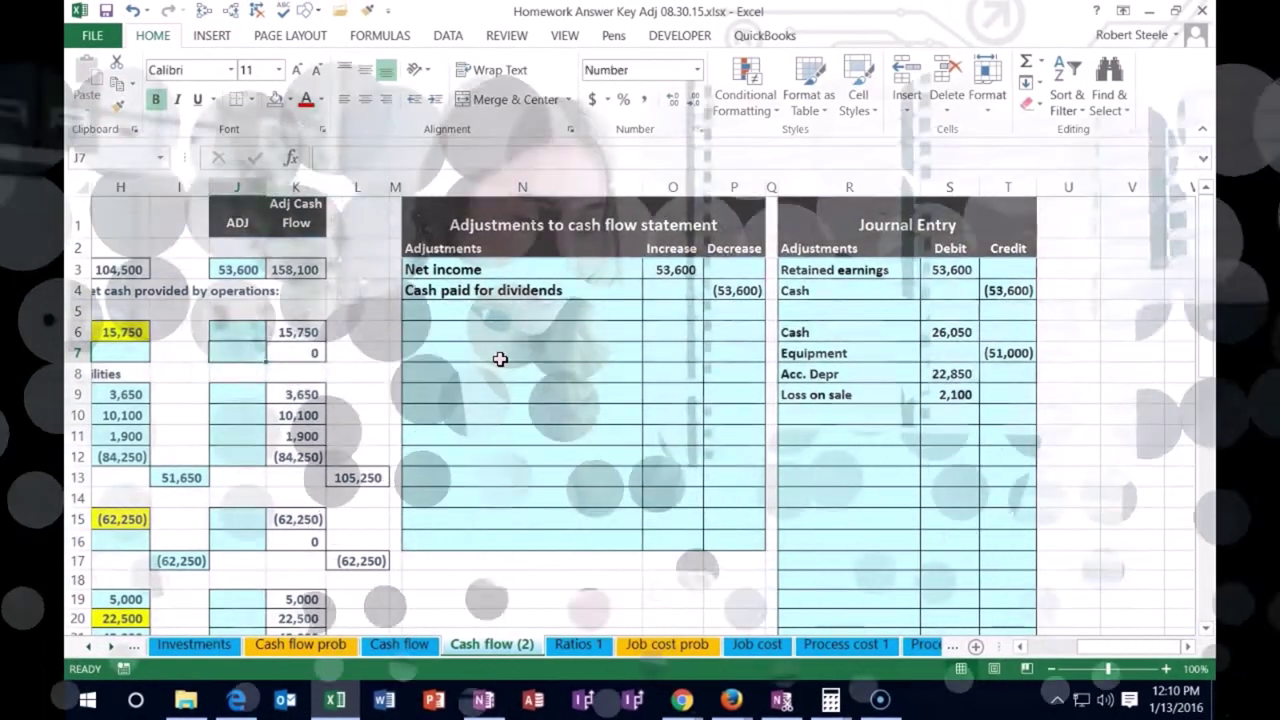
Step: Enter "Depreciation" as the description in N6 of the cash flow adjustments table
{"action": "key", "text": "Left"}
{"action": "key", "text": "Left"}
{"action": "key", "text": "Left"}
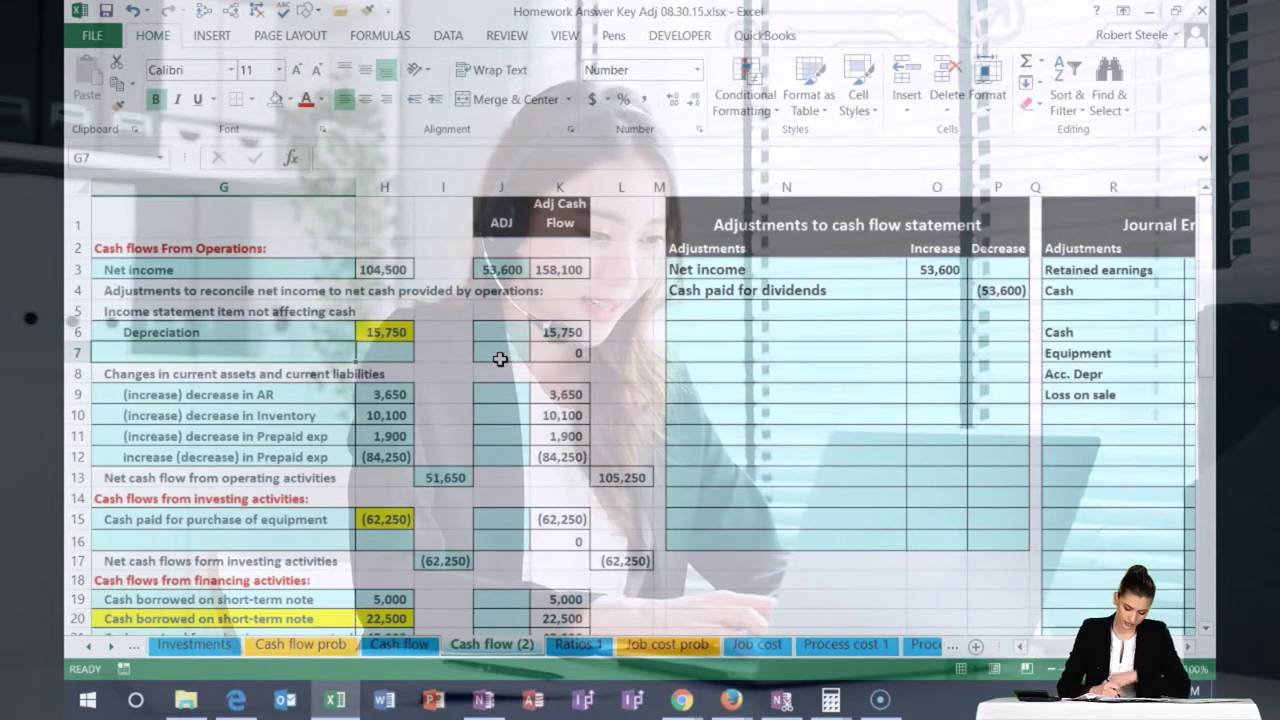
{"action": "left_click", "coordinate": [717, 338]}
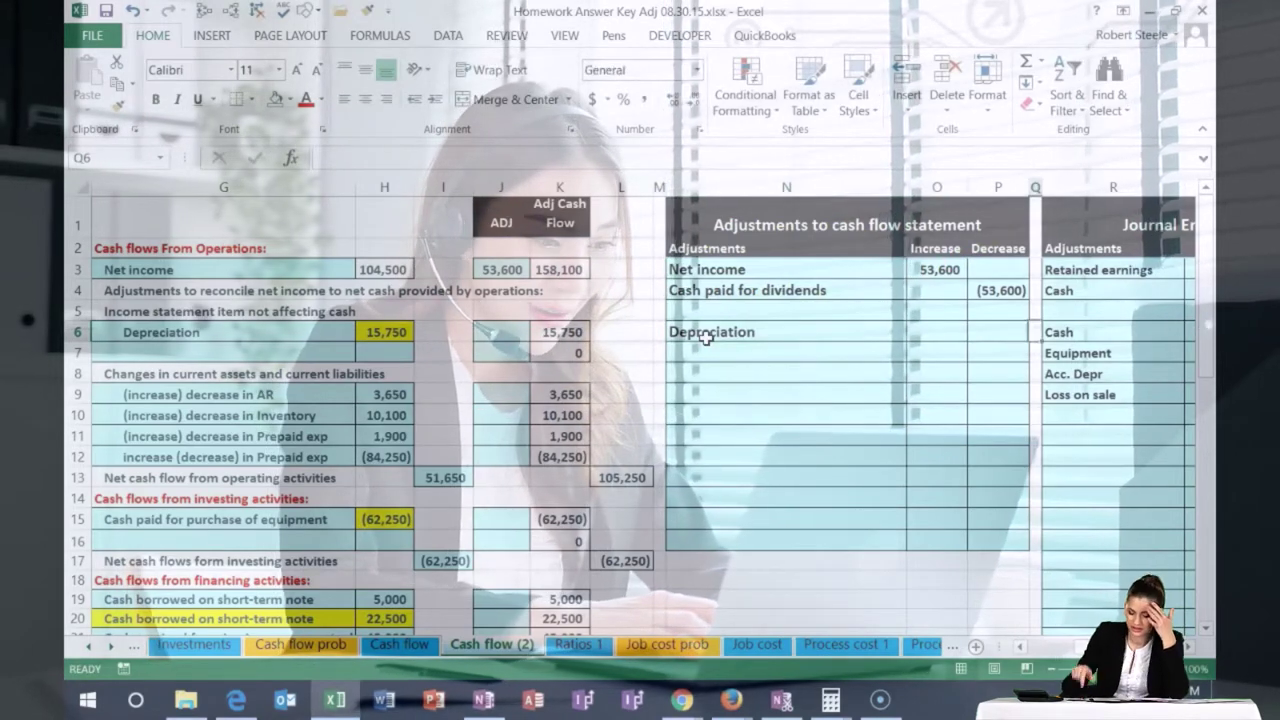
Step: Fill the depreciation adjustment's Increase cell O6 with a reference to the 22,850 Acc. Depr debit in the journal entry
{"action": "key", "text": "Right"}
{"action": "key", "text": "Right"}
{"action": "key", "text": "Down"}
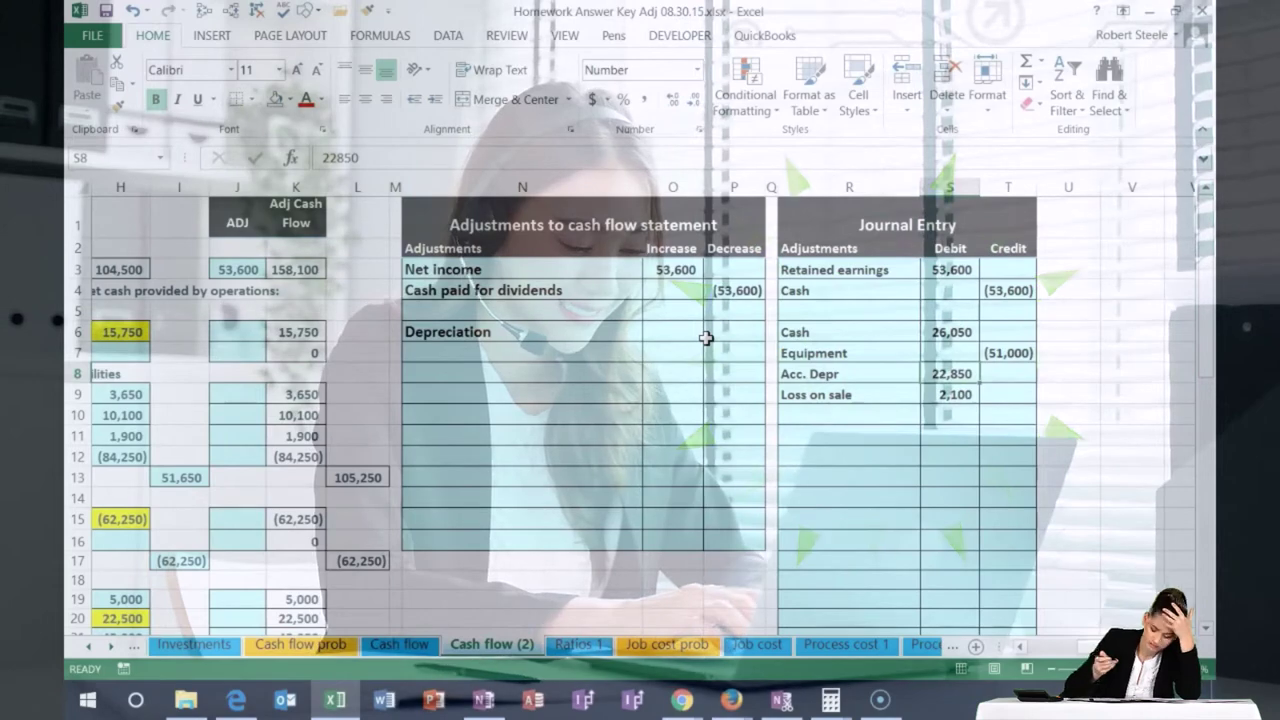
{"action": "key", "text": "Left"}
{"action": "key", "text": "Left"}
{"action": "key", "text": "Left"}
{"action": "key", "text": "Left"}
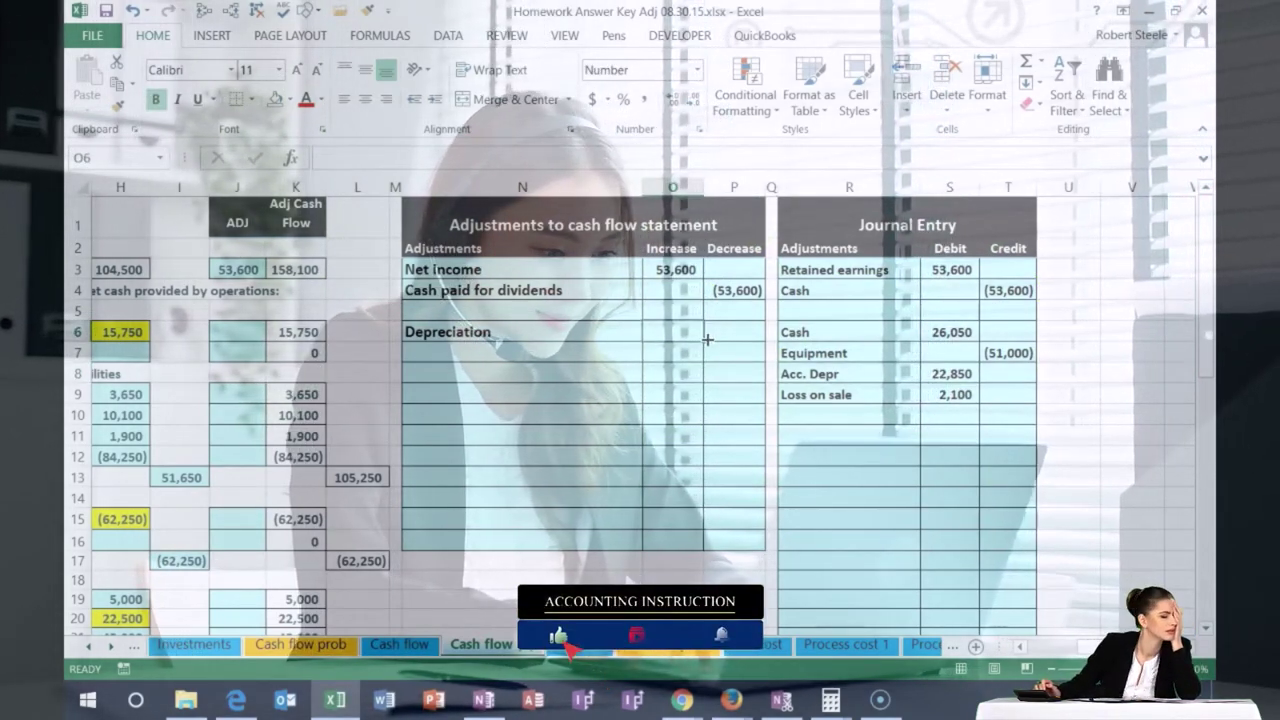
{"action": "type", "text": "+"}
{"action": "key", "text": "Down"}
{"action": "key", "text": "Down"}
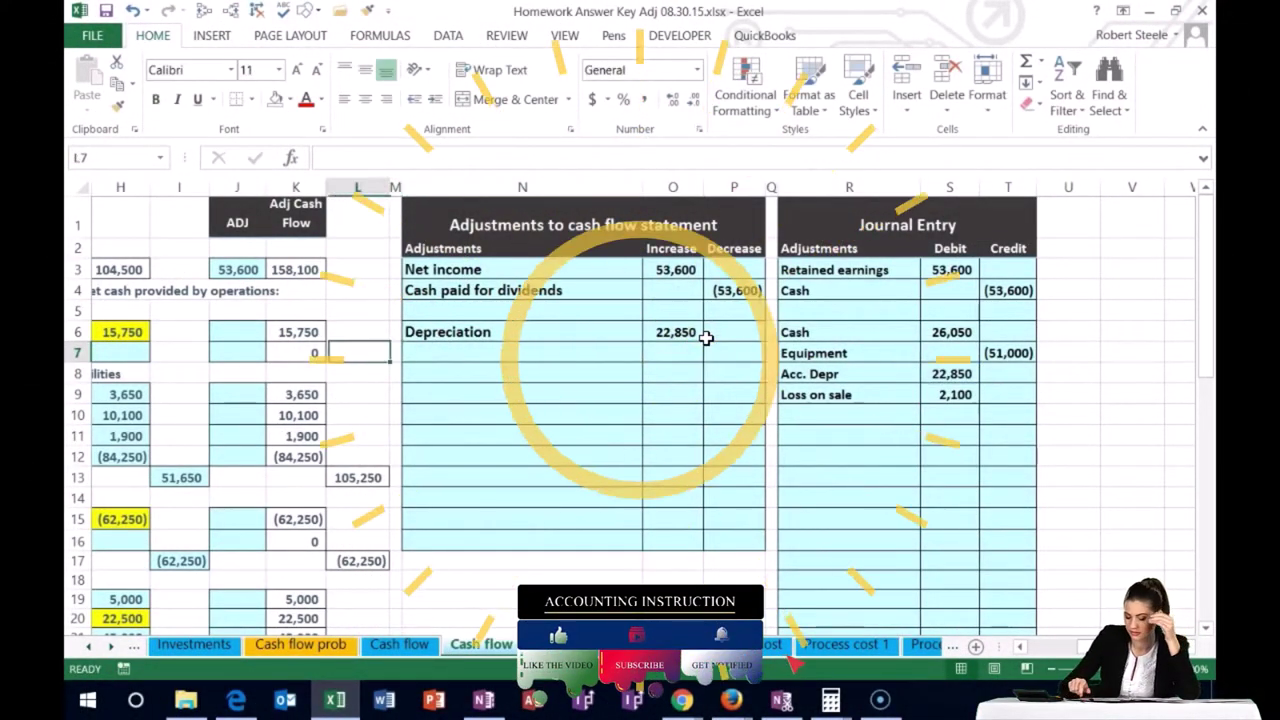
Step: Link the Depreciation line's ADJ cell J6 to the adjustment's increase amount with =O6
{"action": "key", "text": "Left"}
{"action": "key", "text": "Left"}
{"action": "key", "text": "Left"}
{"action": "key", "text": "Left"}
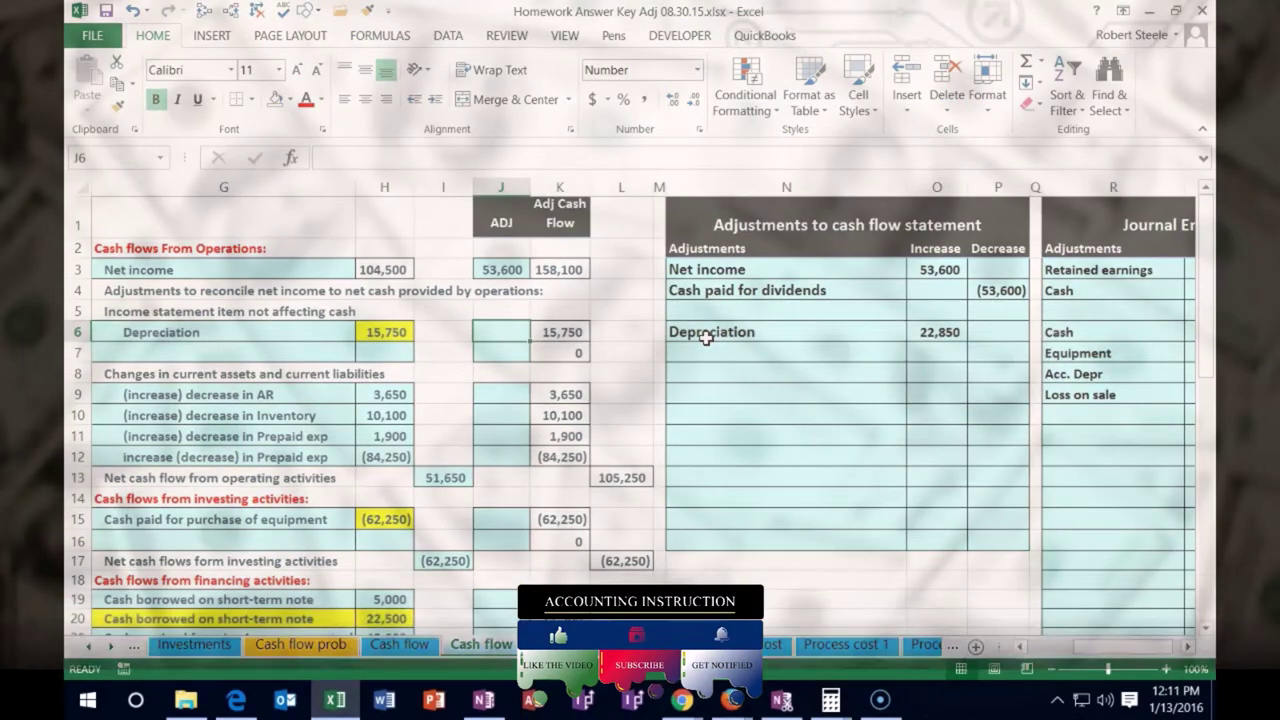
{"action": "type", "text": "="}
{"action": "left_click", "coordinate": [930, 330]}
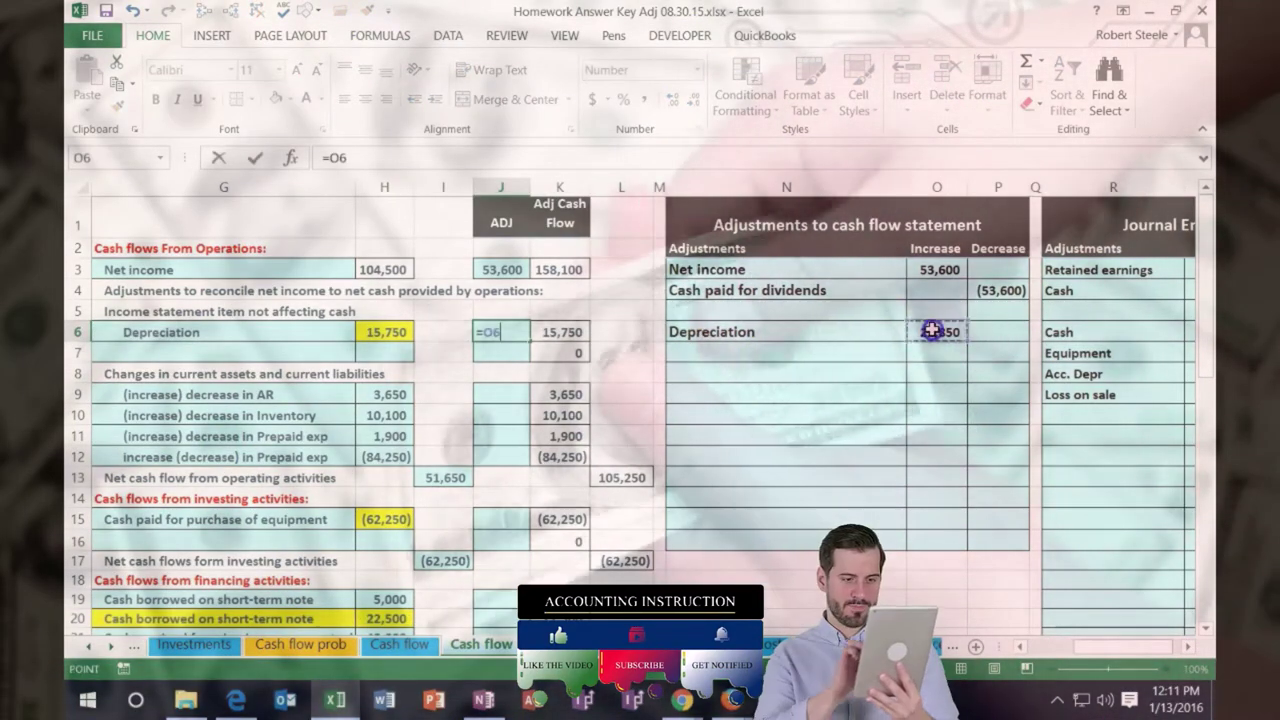
{"action": "key", "text": "Return"}
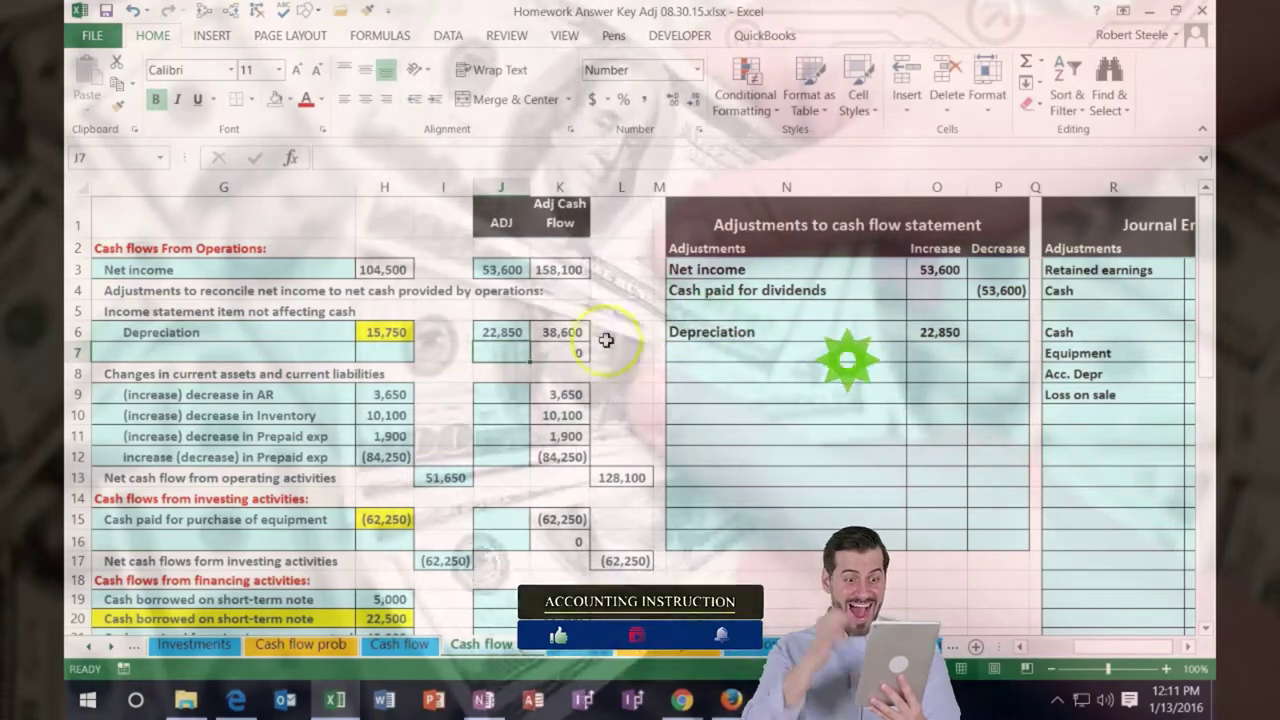
Step: Examine the adjusted depreciation formula in K6, the account comparison table, and the adjusted ending cash with its difference
{"action": "left_click", "coordinate": [562, 331]}
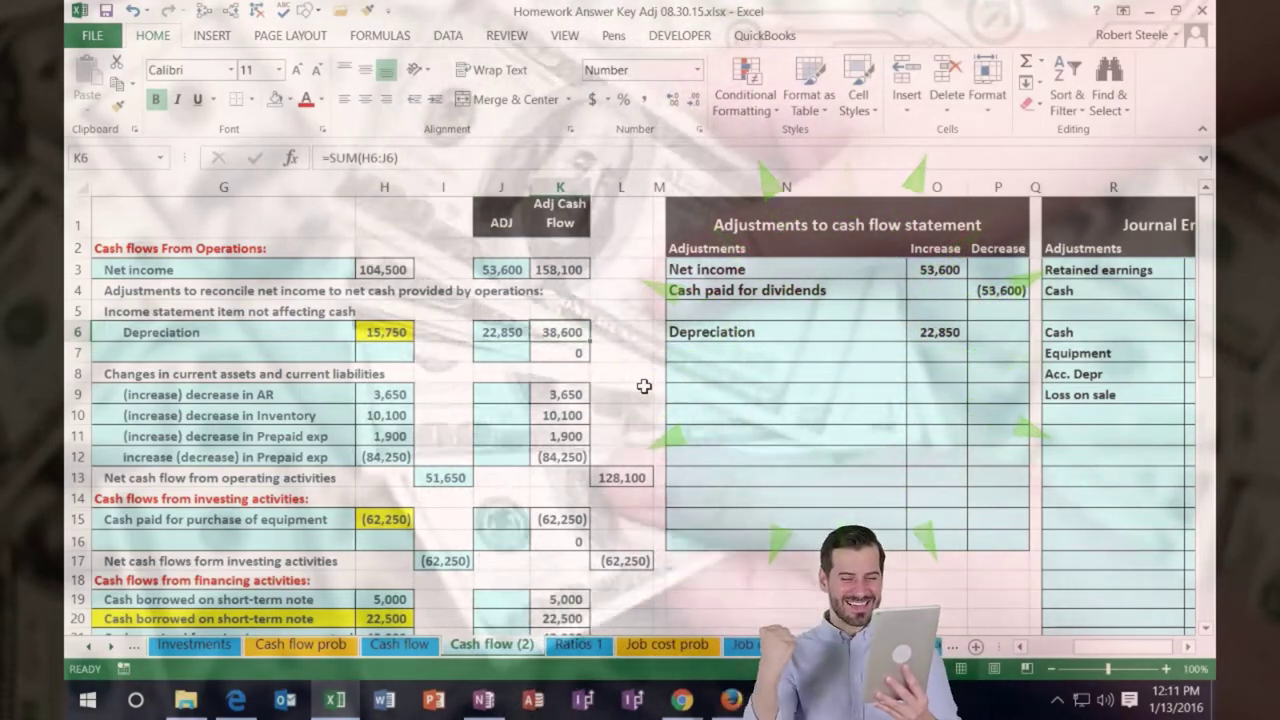
{"action": "key", "text": "Home"}
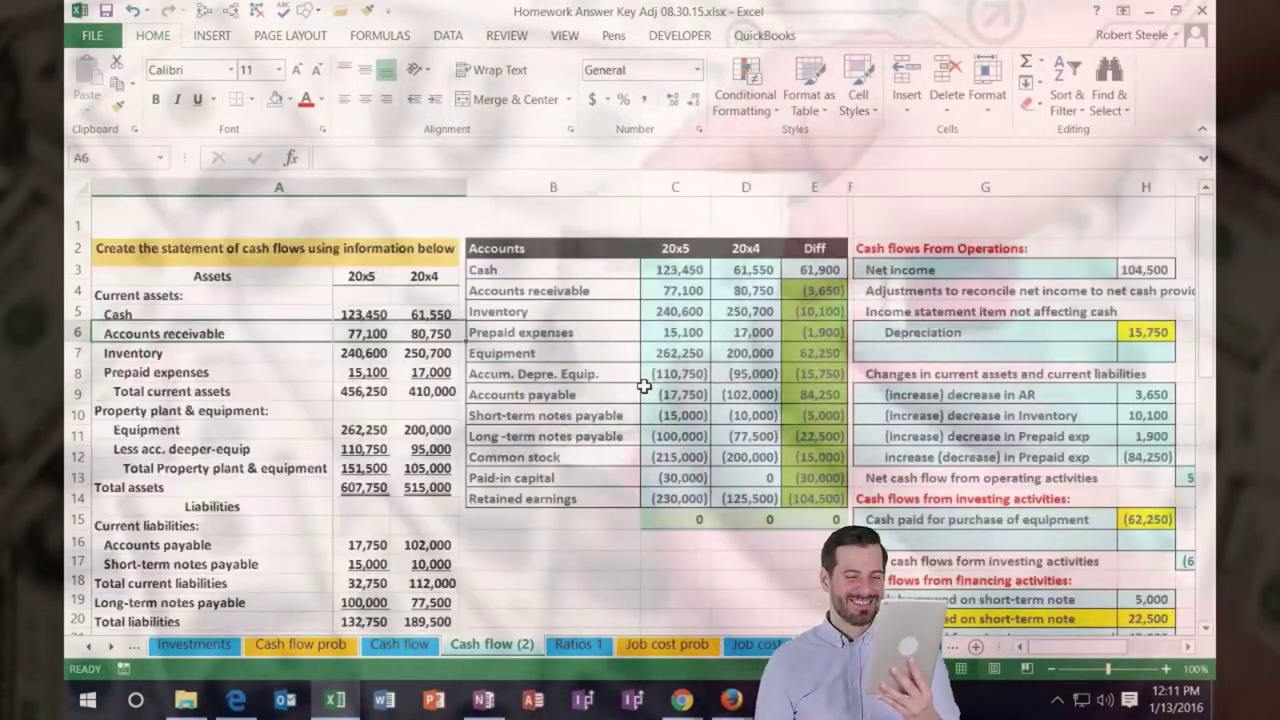
{"action": "scroll", "coordinate": [600, 420], "scroll_direction": "down", "scroll_amount": 6}
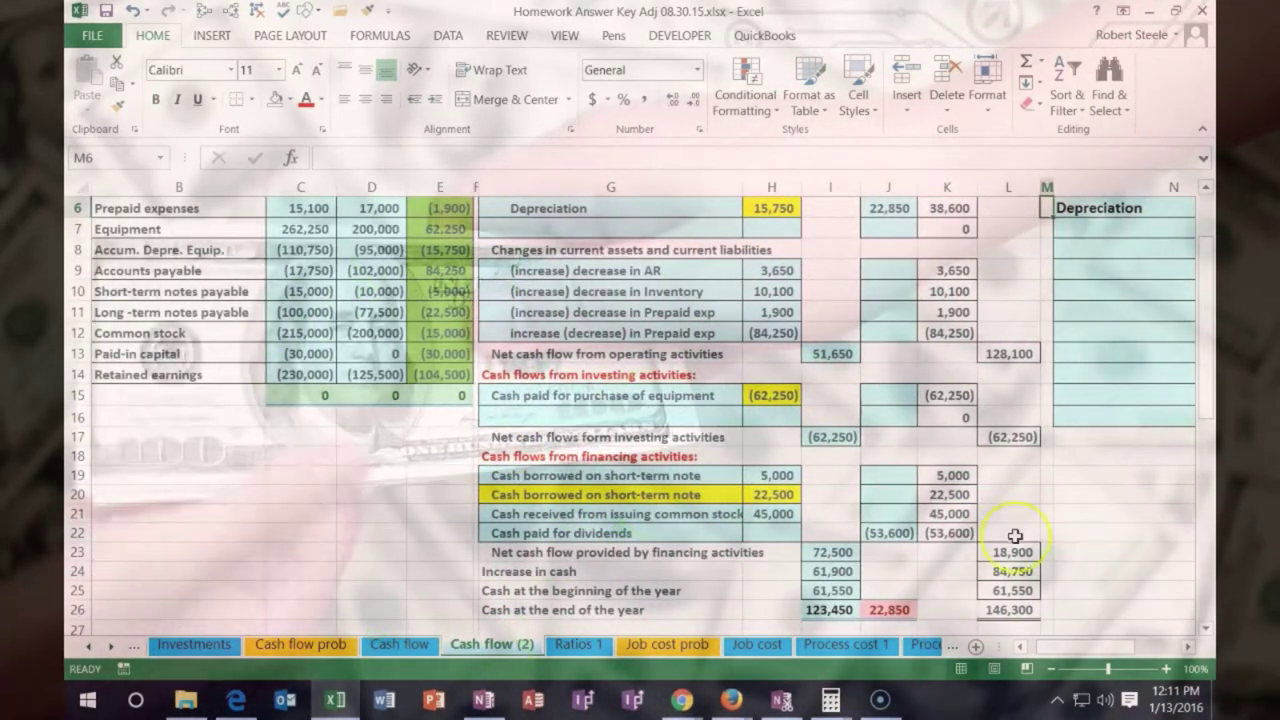
{"action": "scroll", "coordinate": [1019, 534], "scroll_direction": "down", "scroll_amount": 2}
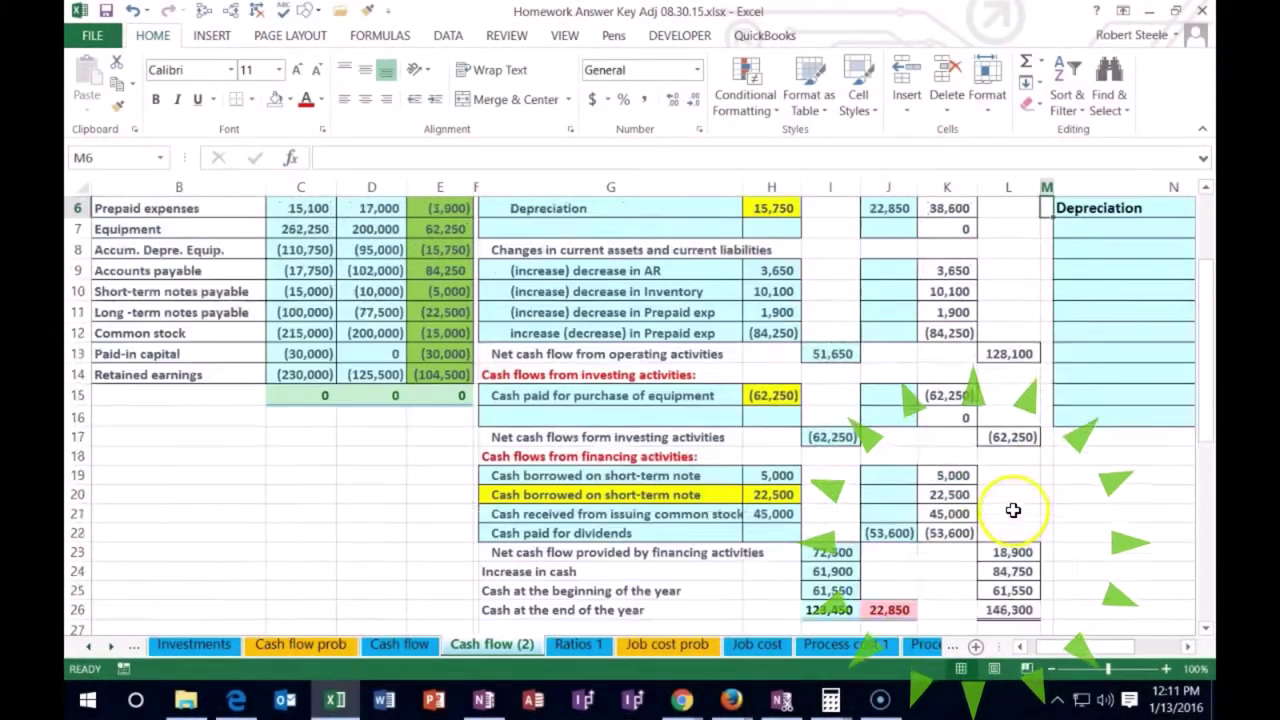
{"action": "scroll", "coordinate": [1013, 510], "scroll_direction": "up", "scroll_amount": 2}
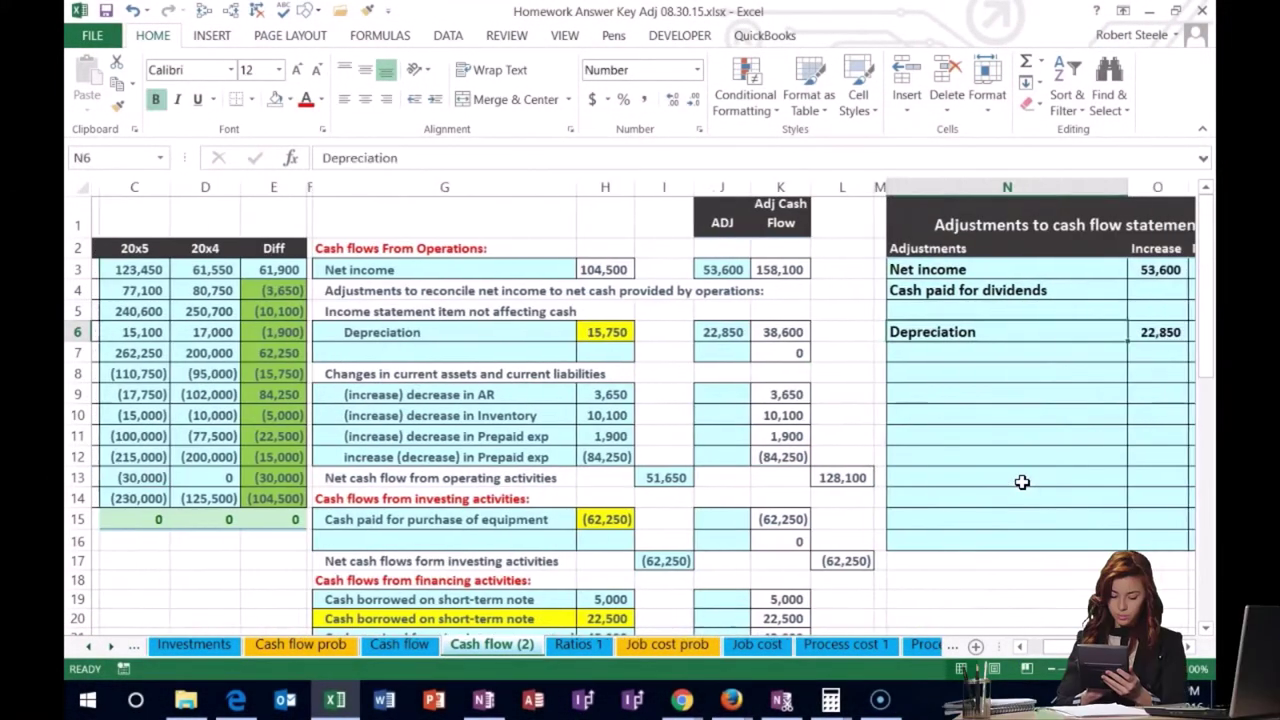
Step: Shade the Acc. Depr row (R8:S8) of the equipment sale journal entry green
{"action": "scroll", "coordinate": [1021, 481], "scroll_direction": "right", "scroll_amount": 1}
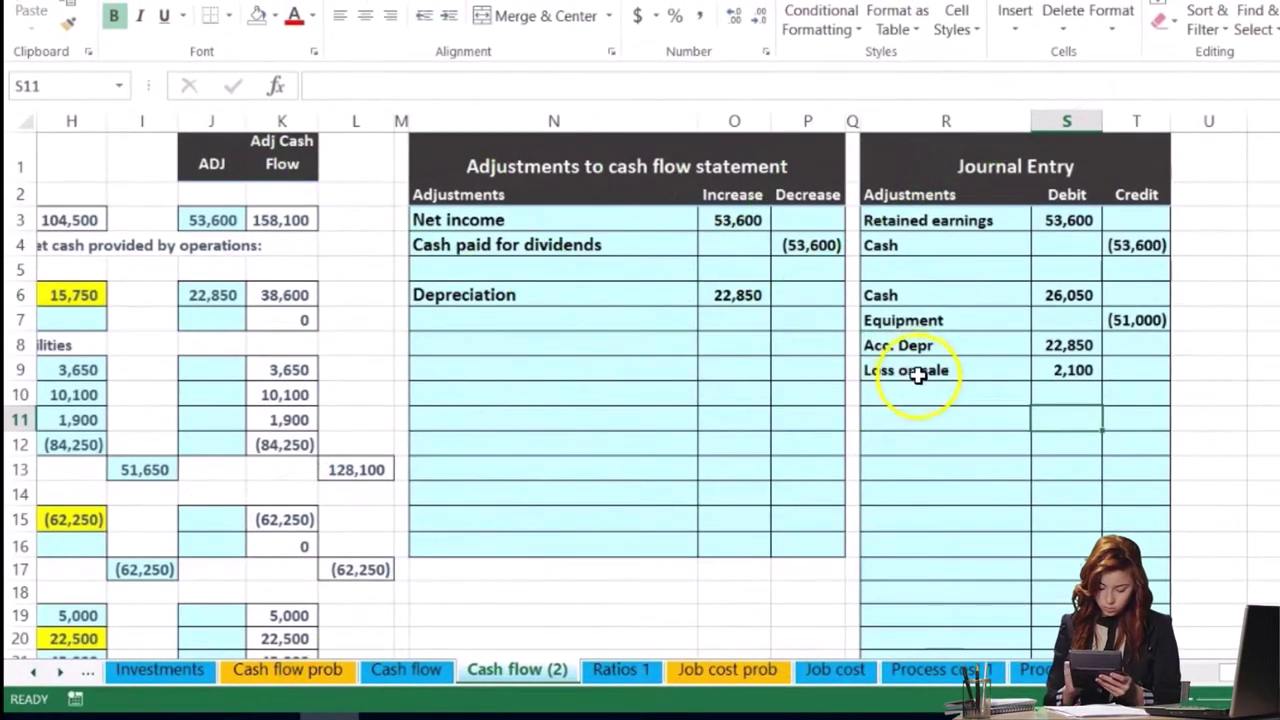
{"action": "right_click", "coordinate": [1048, 342]}
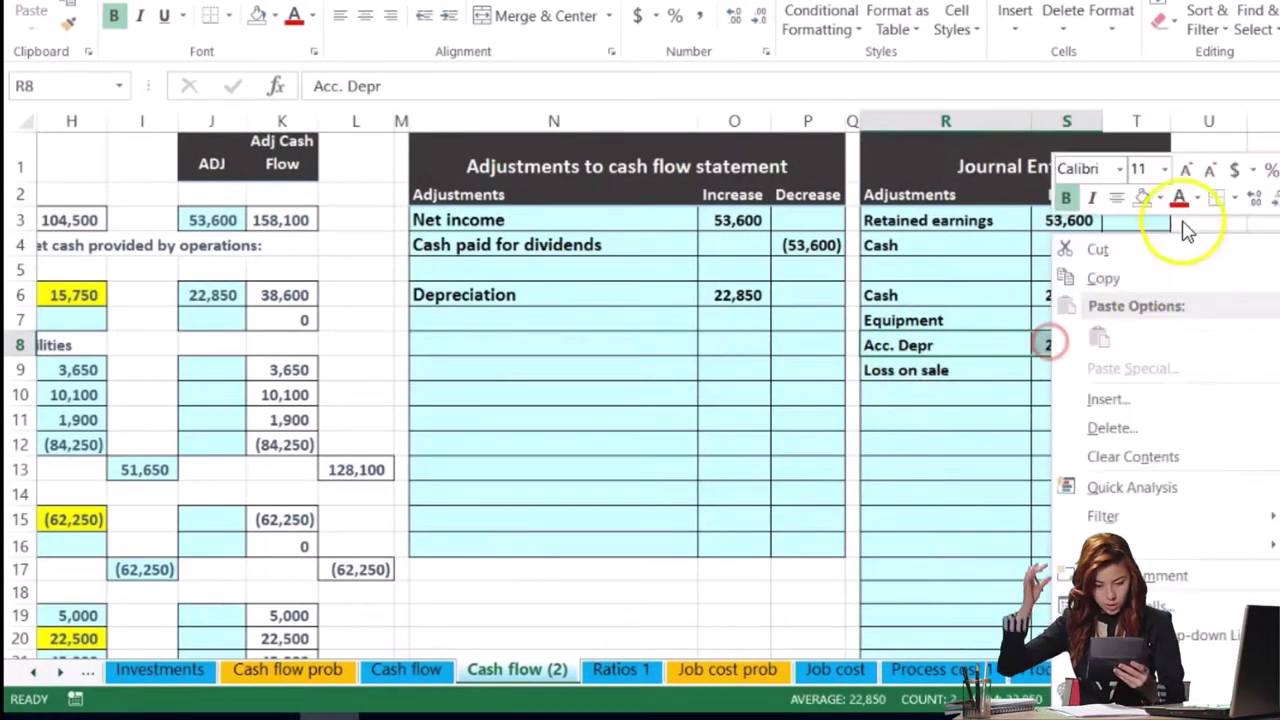
{"action": "left_click", "coordinate": [1162, 200]}
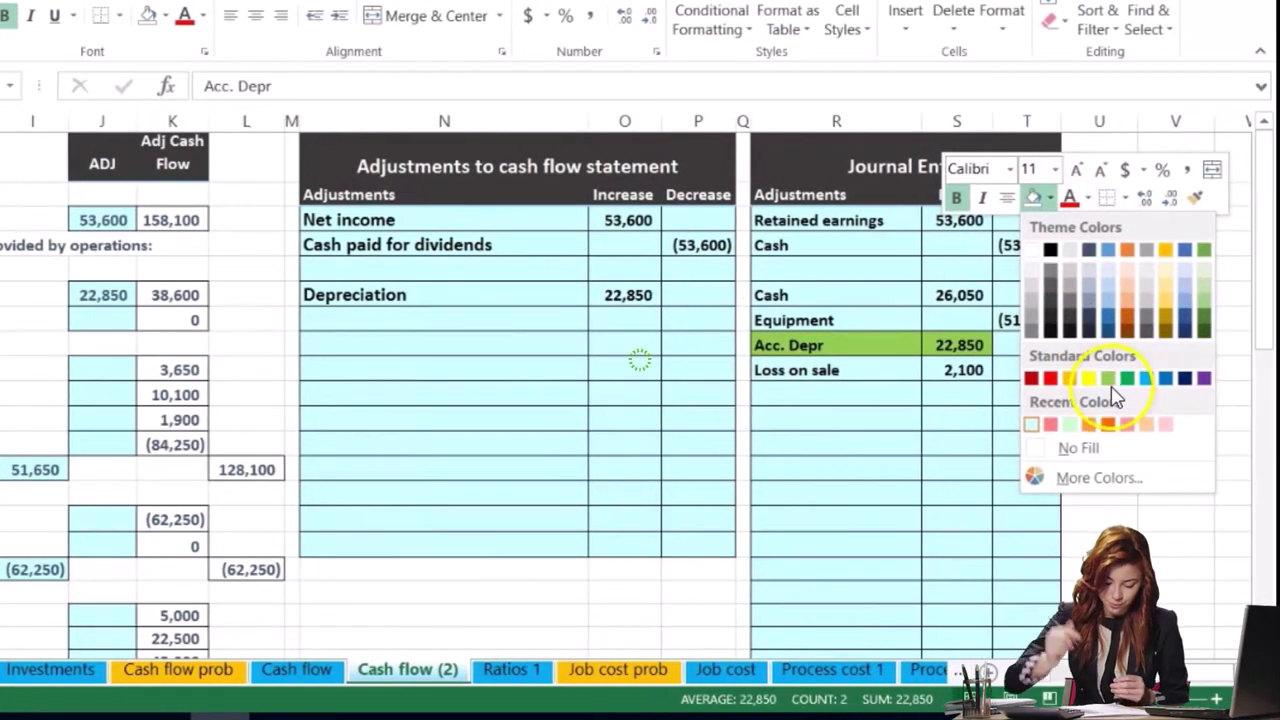
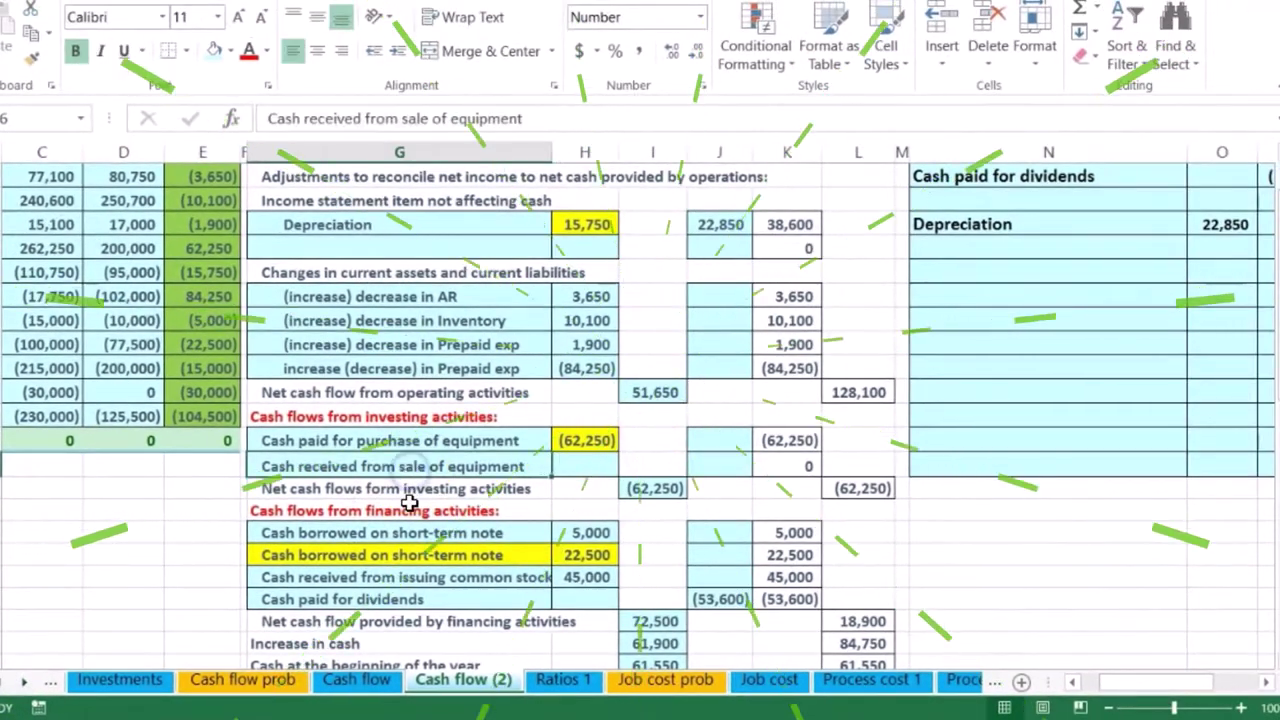
Step: Copy the label "Cash received from sale of equipment" from the investing section into N7 of the adjustments table as values only
{"action": "right_click", "coordinate": [452, 472]}
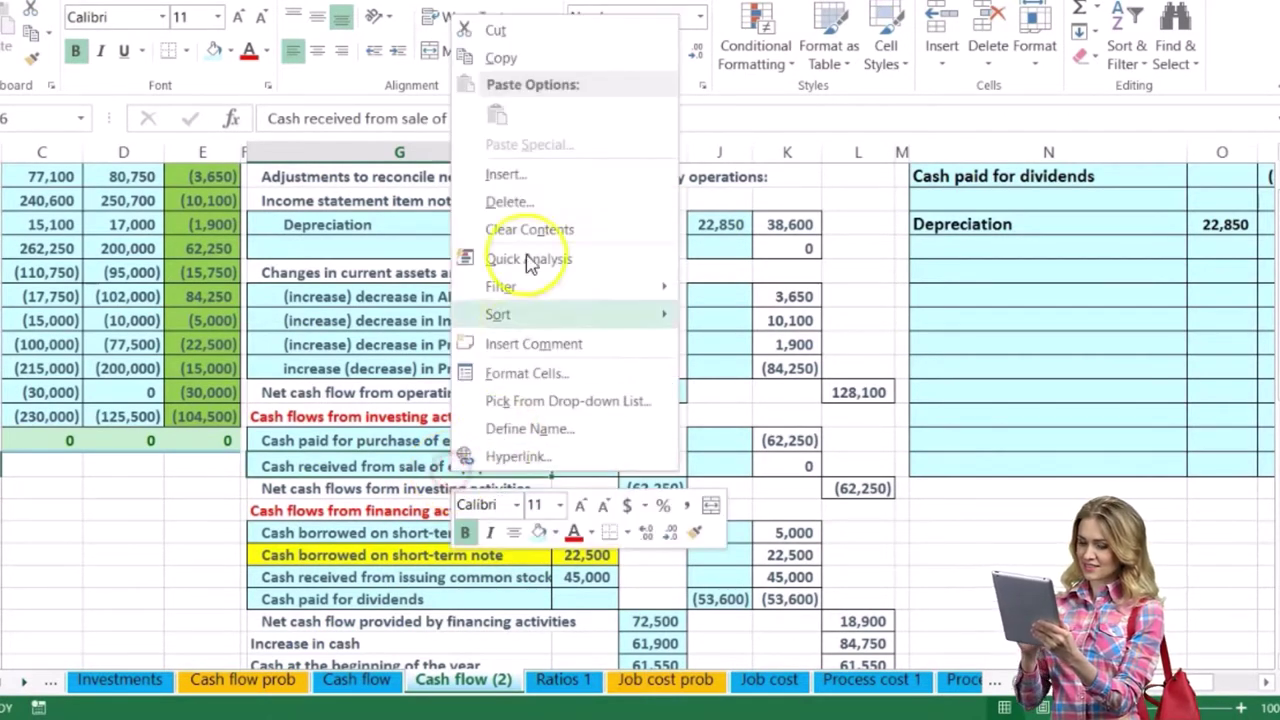
{"action": "left_click", "coordinate": [518, 60]}
{"action": "left_click", "coordinate": [946, 245]}
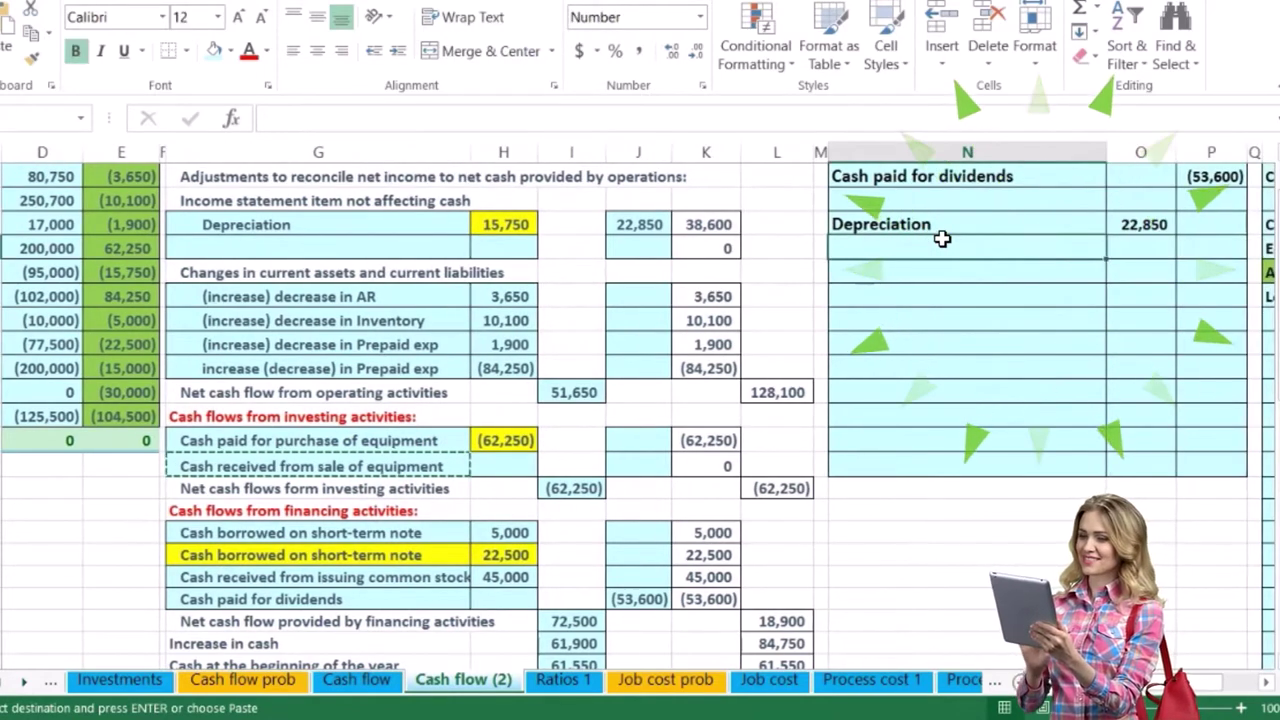
{"action": "right_click", "coordinate": [942, 238]}
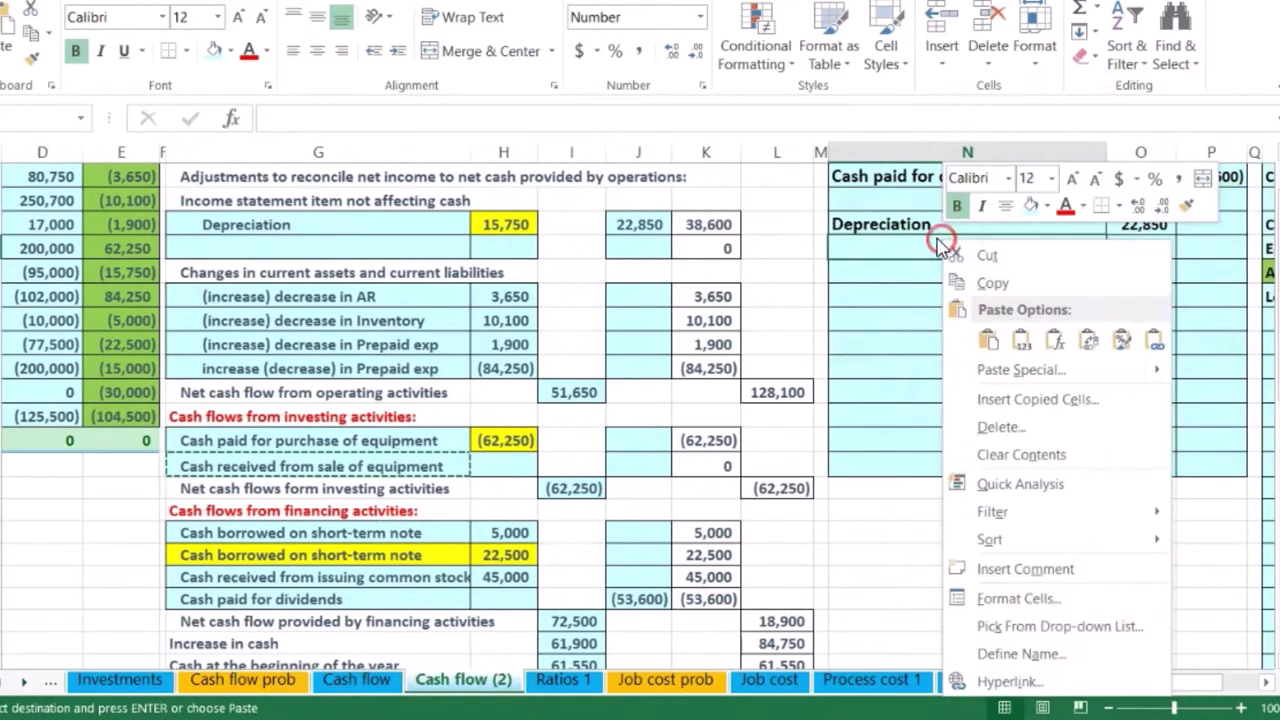
{"action": "left_click", "coordinate": [1021, 340]}
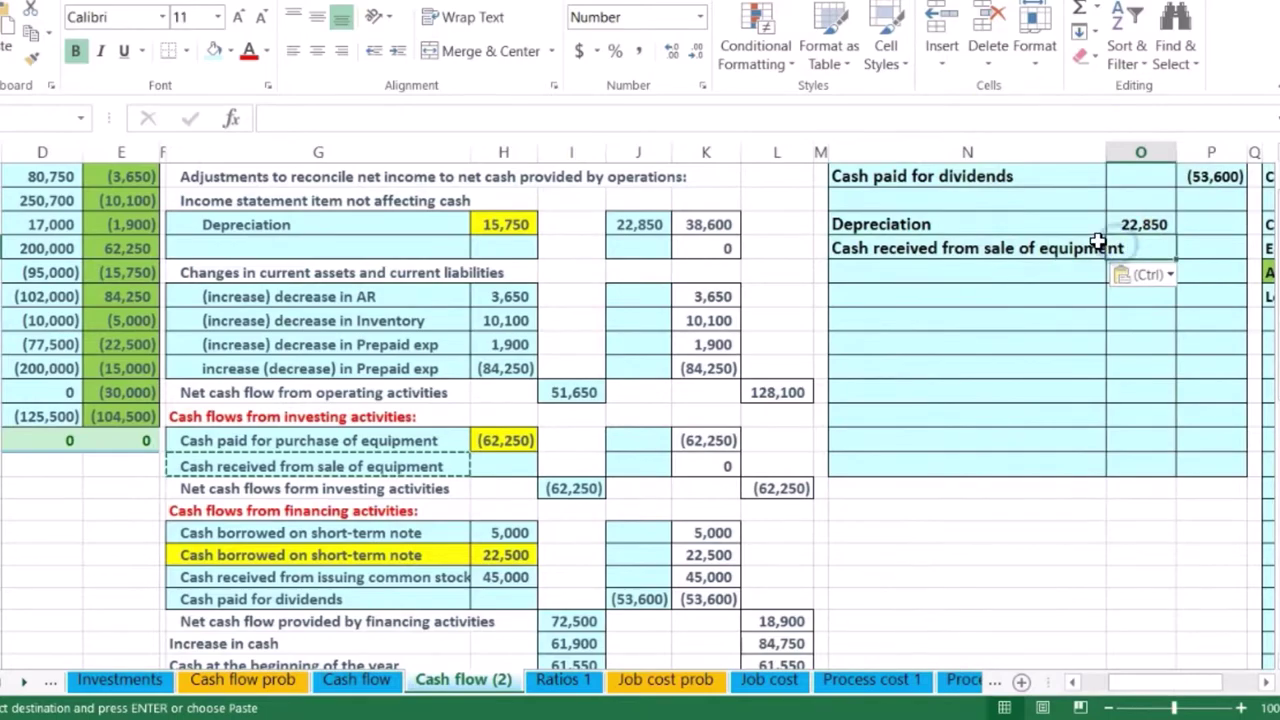
Step: Fill Increase cell O7 for cash received from the equipment sale with a reference to the journal entry's Cash debit, =S6
{"action": "key", "text": "Right"}
{"action": "key", "text": "Right"}
{"action": "key", "text": "Right"}
{"action": "key", "text": "Right"}
{"action": "key", "text": "Right"}
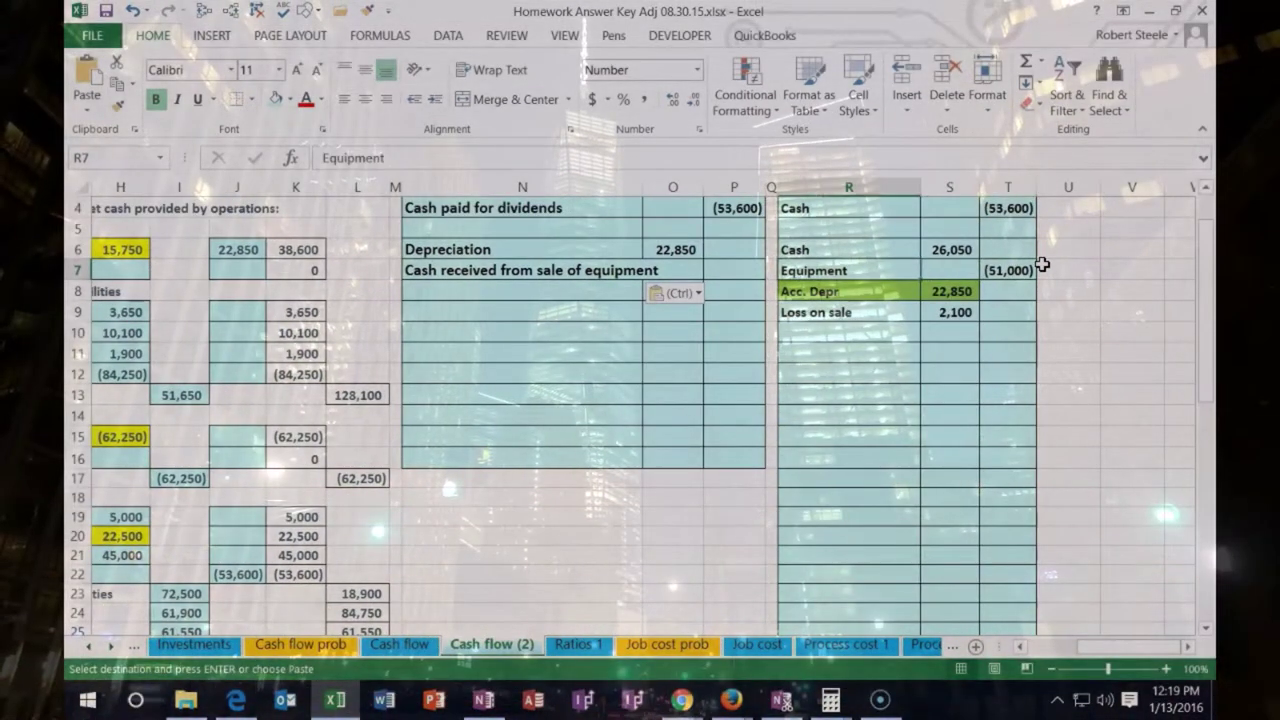
{"action": "key", "text": "Left"}
{"action": "key", "text": "Left"}
{"action": "key", "text": "Left"}
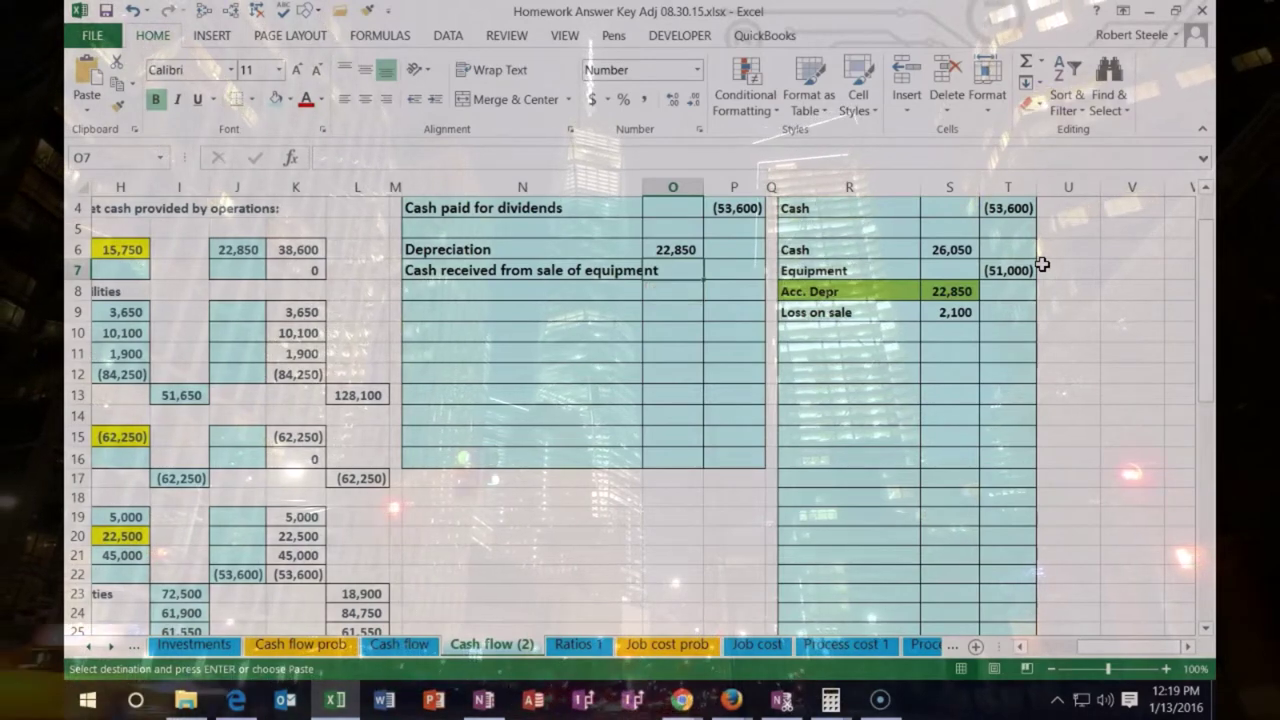
{"action": "type", "text": "="}
{"action": "left_click", "coordinate": [957, 250]}
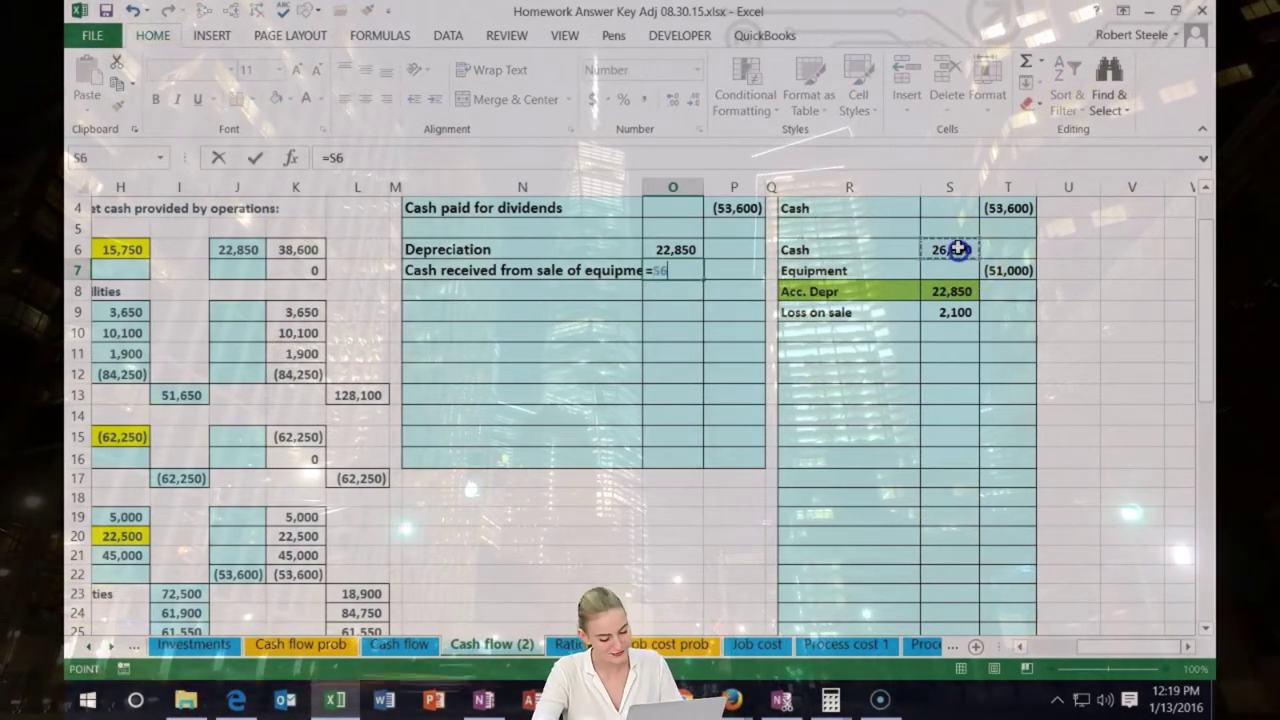
{"action": "key", "text": "Return"}
Step: Shade the Cash row (R6:S6) of the equipment sale journal entry green
{"action": "left_click_drag", "start_coordinate": [829, 250], "coordinate": [949, 252]}
{"action": "right_click", "coordinate": [949, 252]}
{"action": "left_click", "coordinate": [1027, 218]}
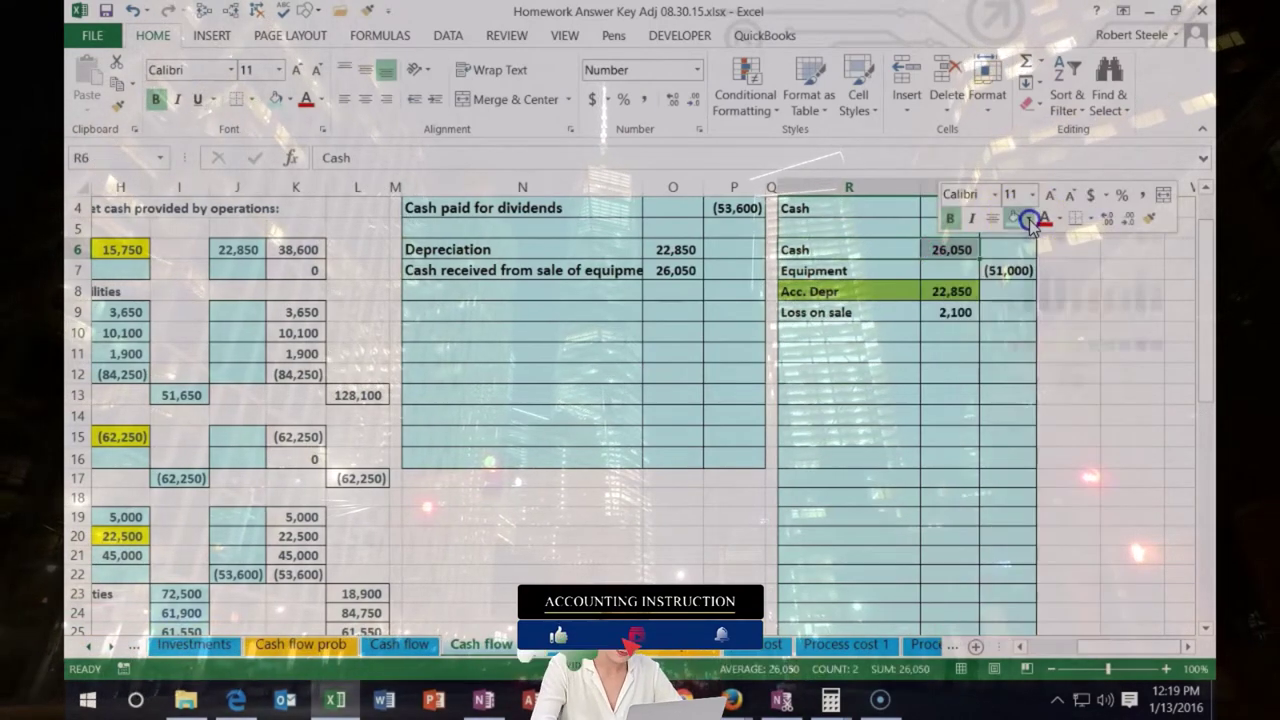
{"action": "left_click", "coordinate": [1070, 371]}
{"action": "left_click", "coordinate": [597, 295]}
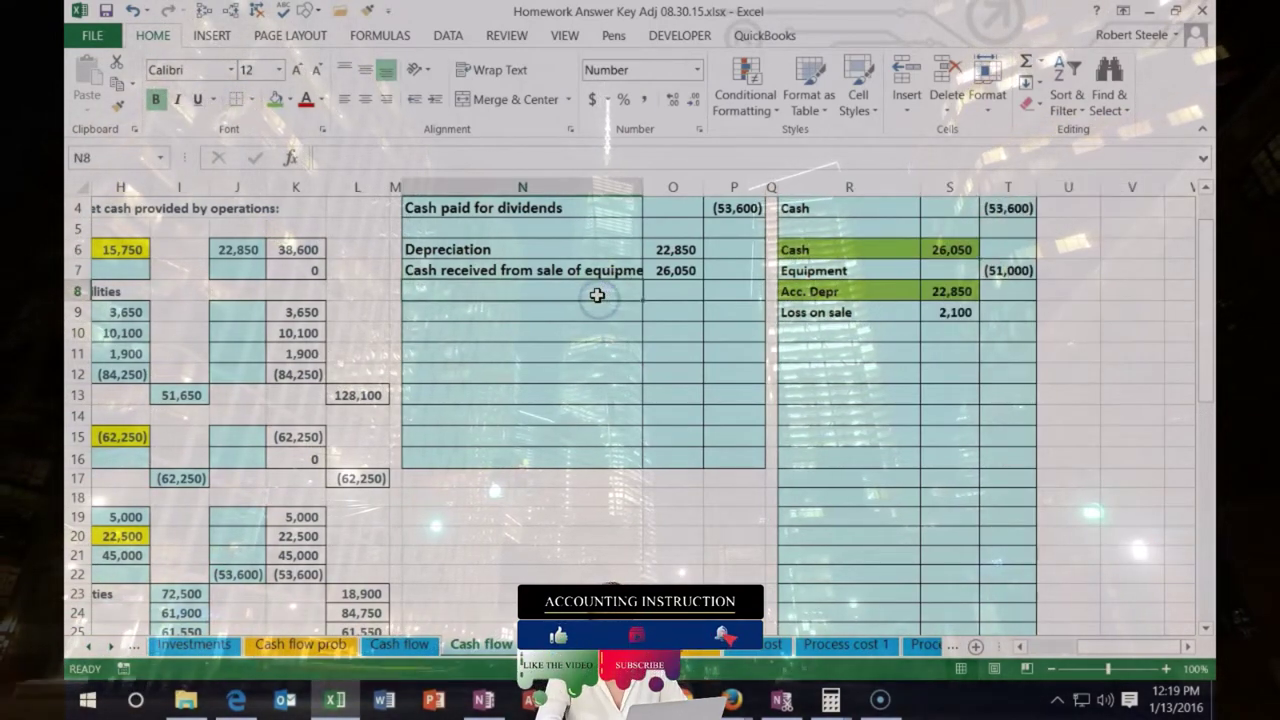
{"action": "key", "text": "Left"}
{"action": "key", "text": "Left"}
{"action": "key", "text": "Left"}
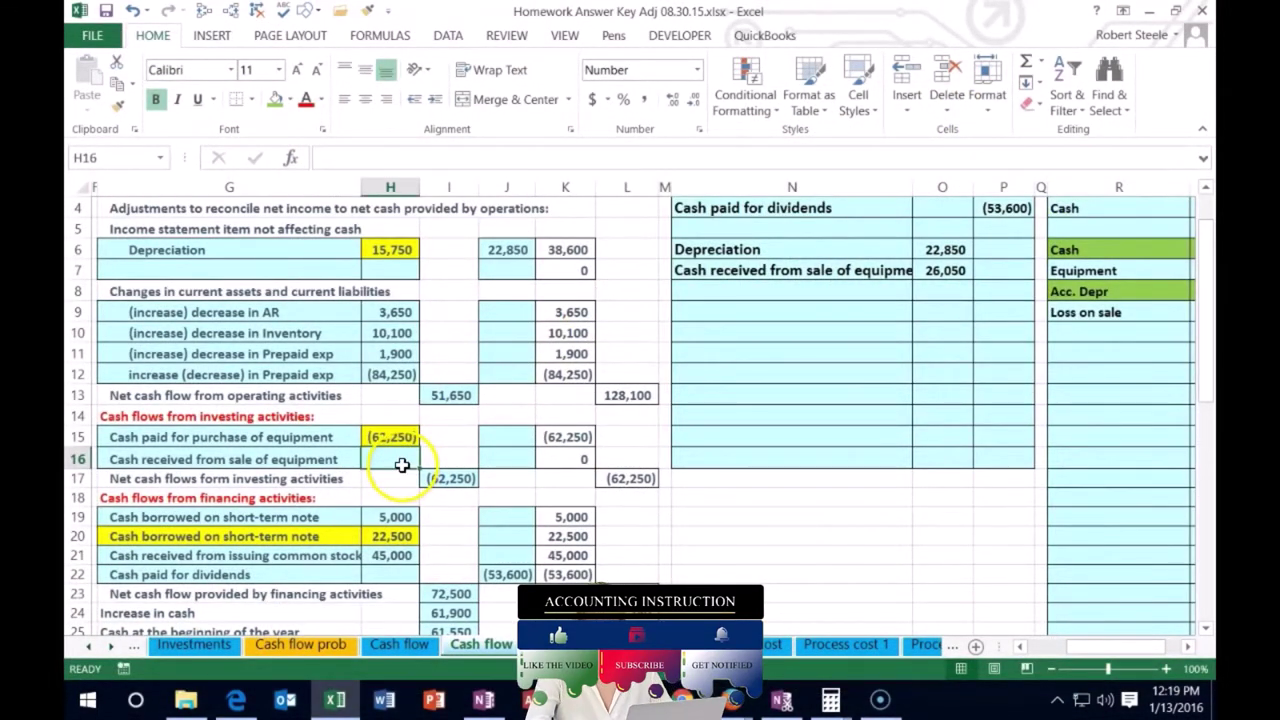
{"action": "type", "text": "="}
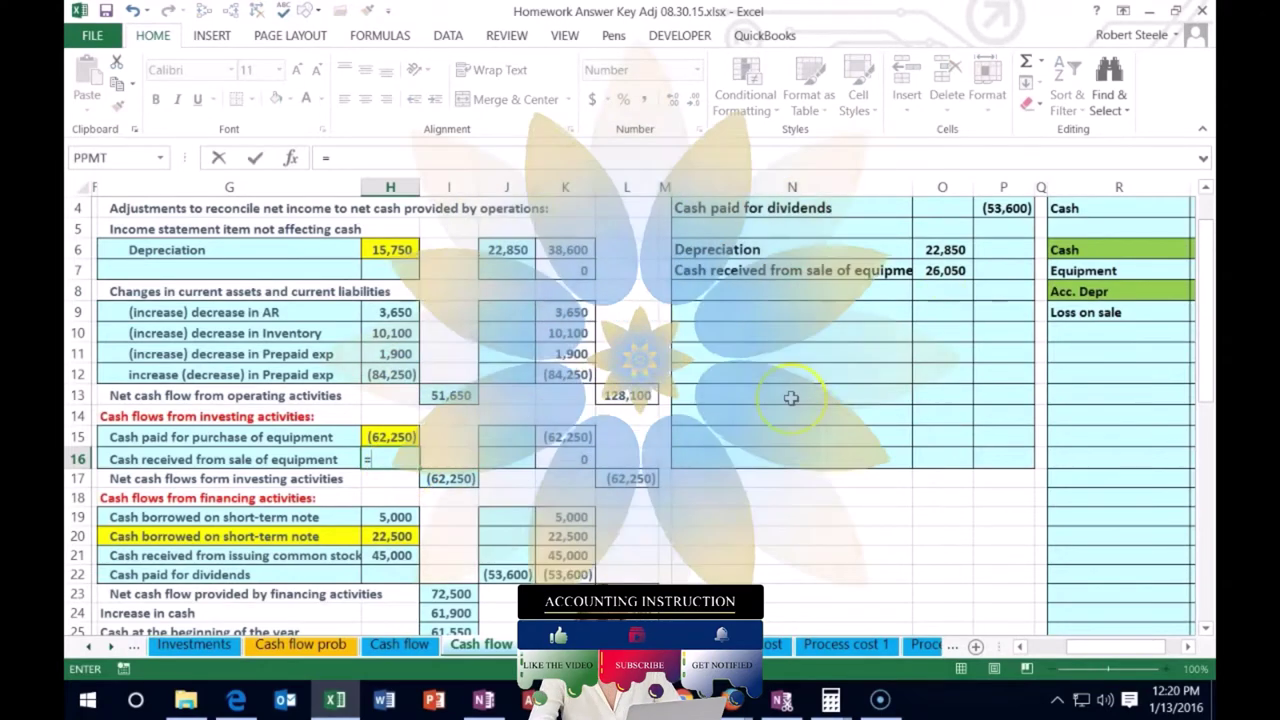
{"action": "key", "text": "BackSpace"}
{"action": "key", "text": "Return"}
{"action": "key", "text": "Right"}
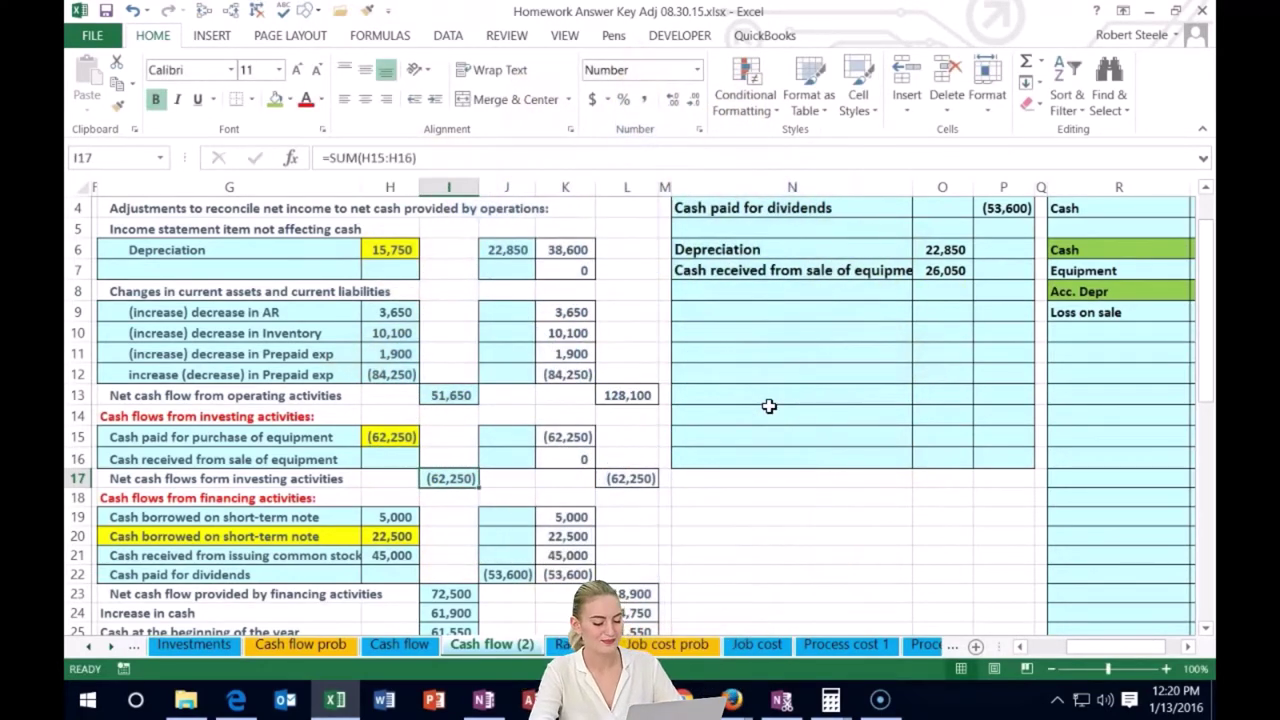
Step: Link ADJ cell J16 on the "Cash received from sale of equipment" line to the adjustment's increase amount with =O7
{"action": "type", "text": "="}
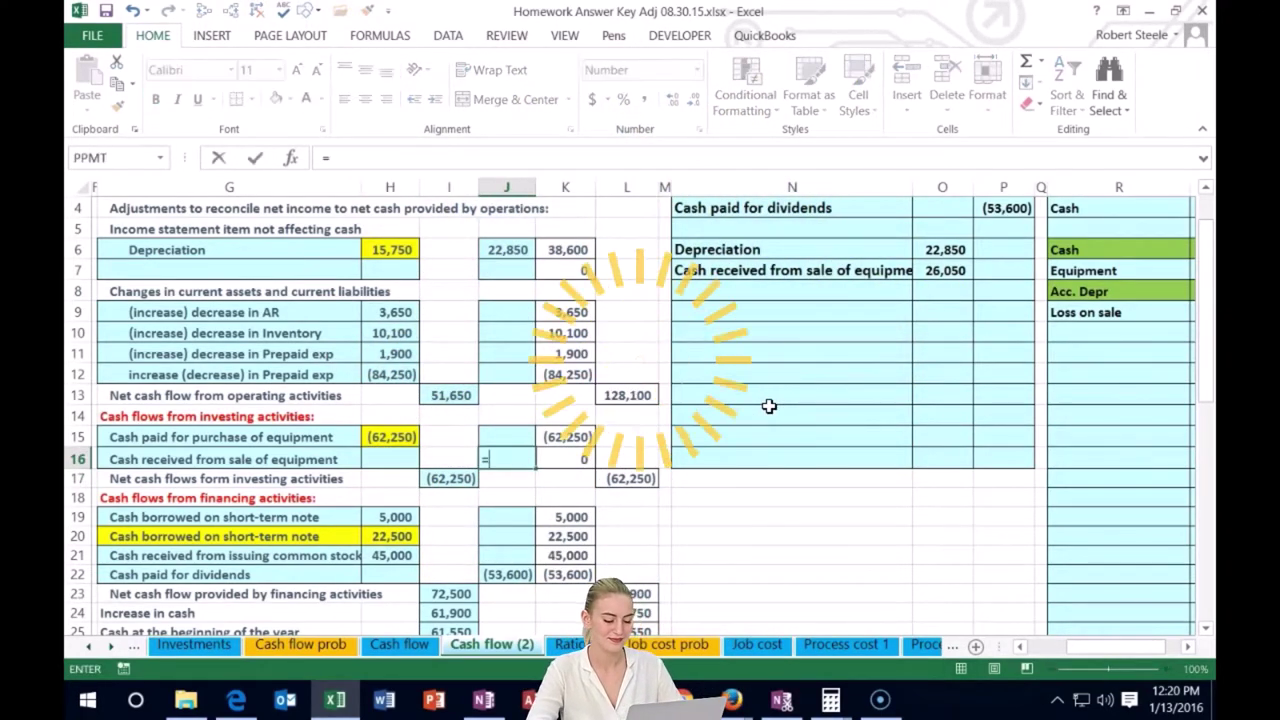
{"action": "left_click", "coordinate": [952, 268]}
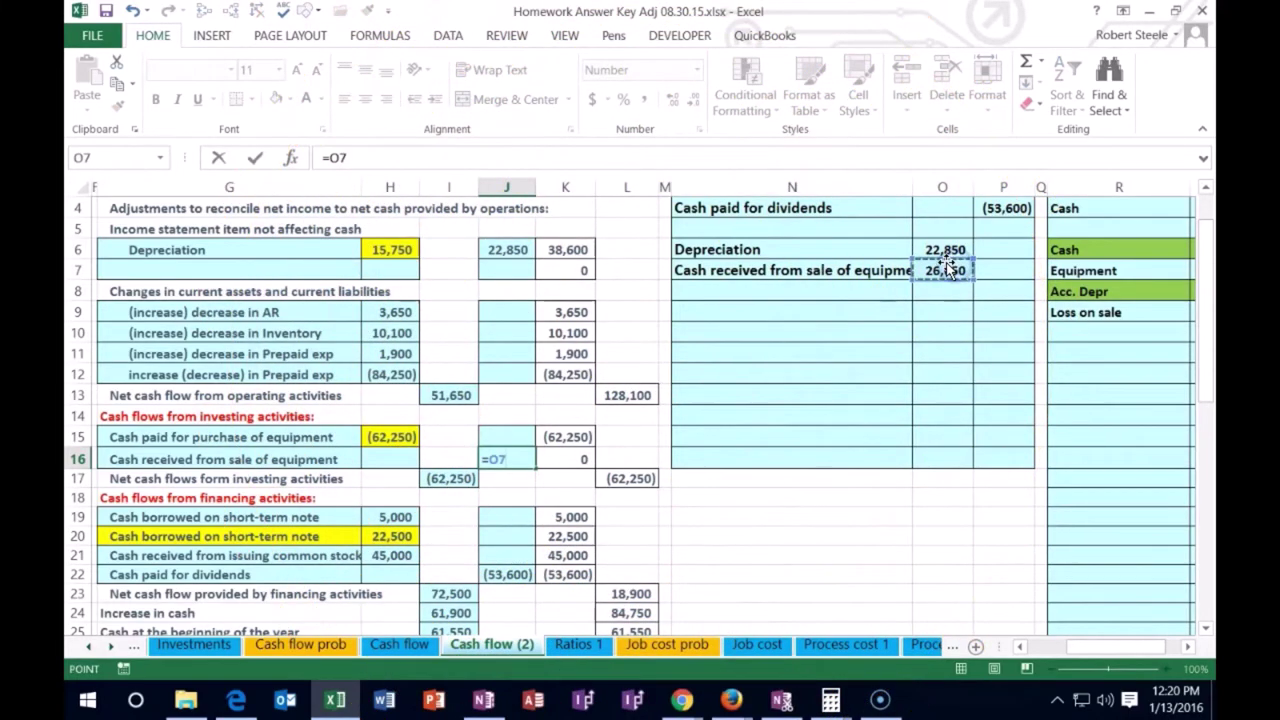
{"action": "key", "text": "Return"}
Step: Compare the original and adjusted year-end cash in I26 and L26, and check the Equipment credit in the journal entry
{"action": "scroll", "coordinate": [740, 470], "scroll_direction": "down", "scroll_amount": 3}
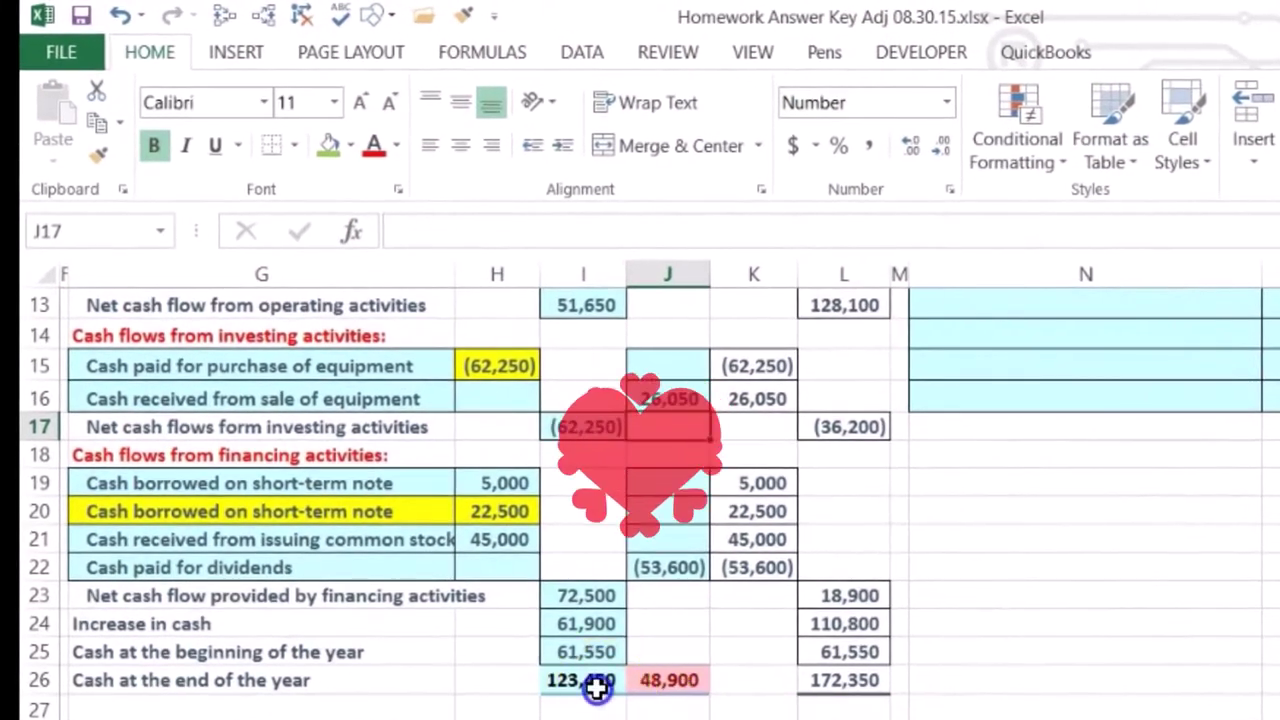
{"action": "left_click", "coordinate": [597, 686]}
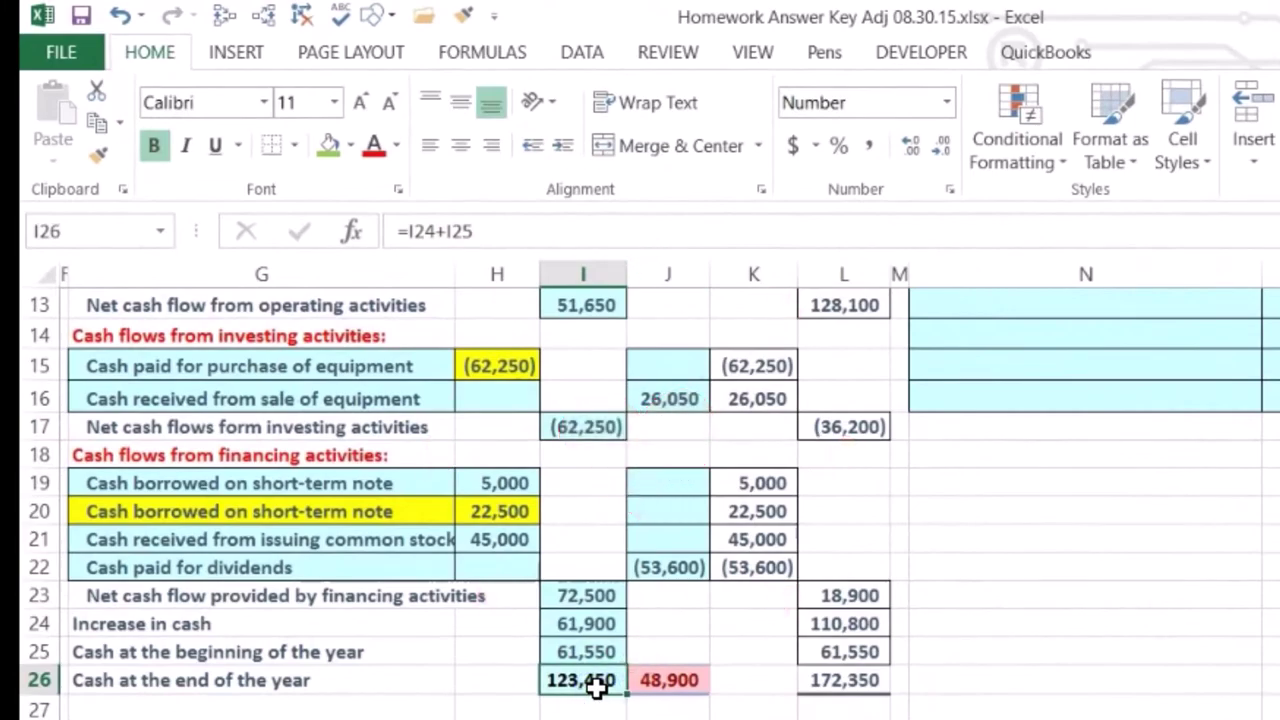
{"action": "left_click", "coordinate": [843, 684]}
{"action": "scroll", "coordinate": [850, 680], "scroll_direction": "up", "scroll_amount": 4}
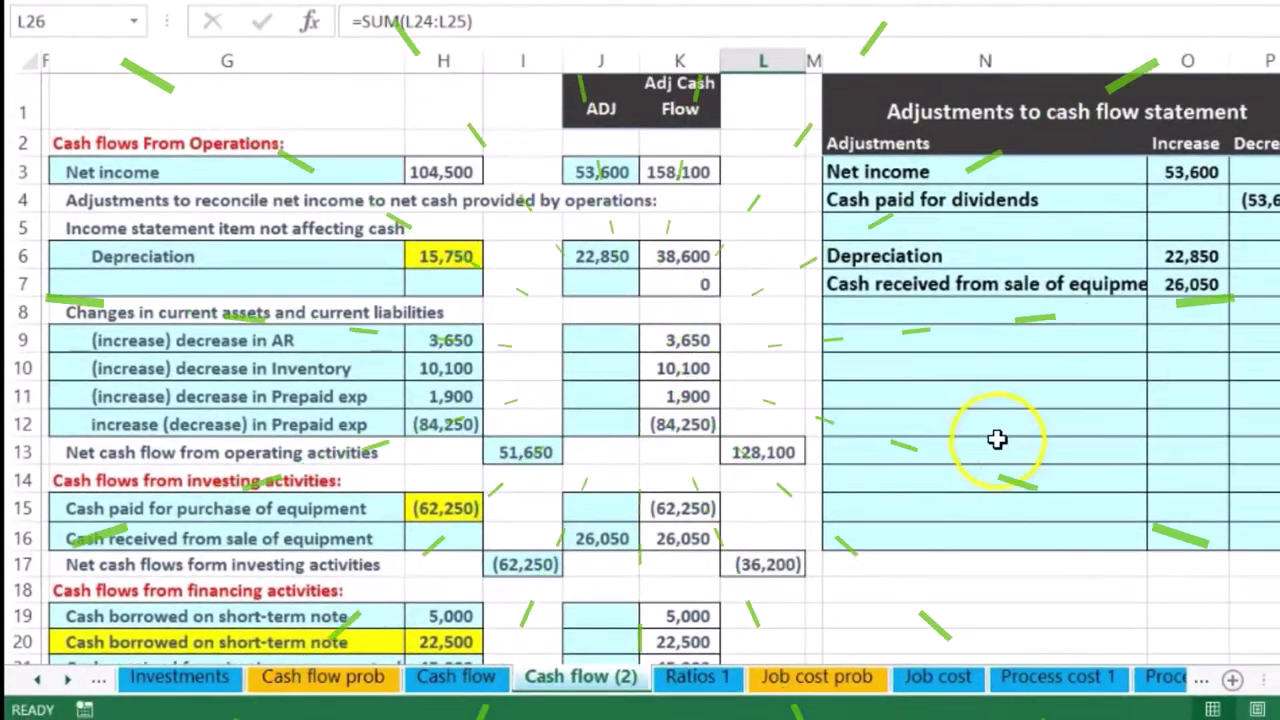
{"action": "left_click", "coordinate": [990, 396]}
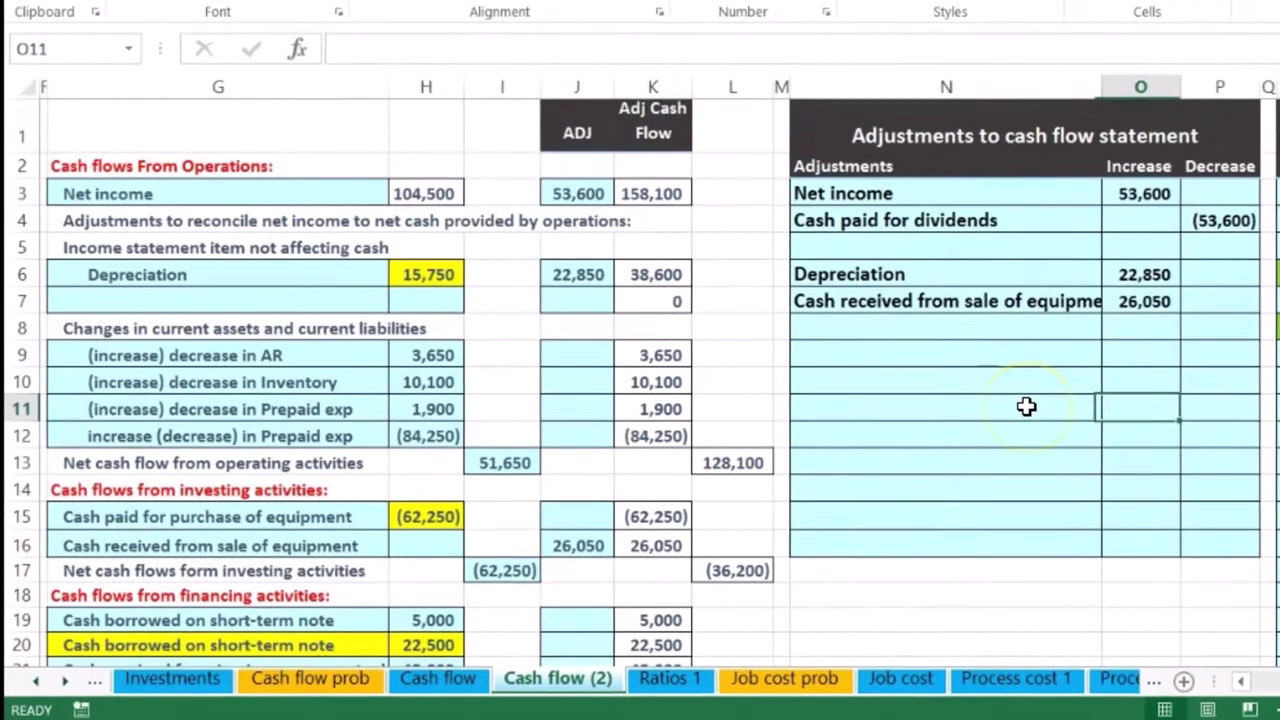
{"action": "key", "text": "Right"}
{"action": "key", "text": "Right"}
{"action": "key", "text": "Right"}
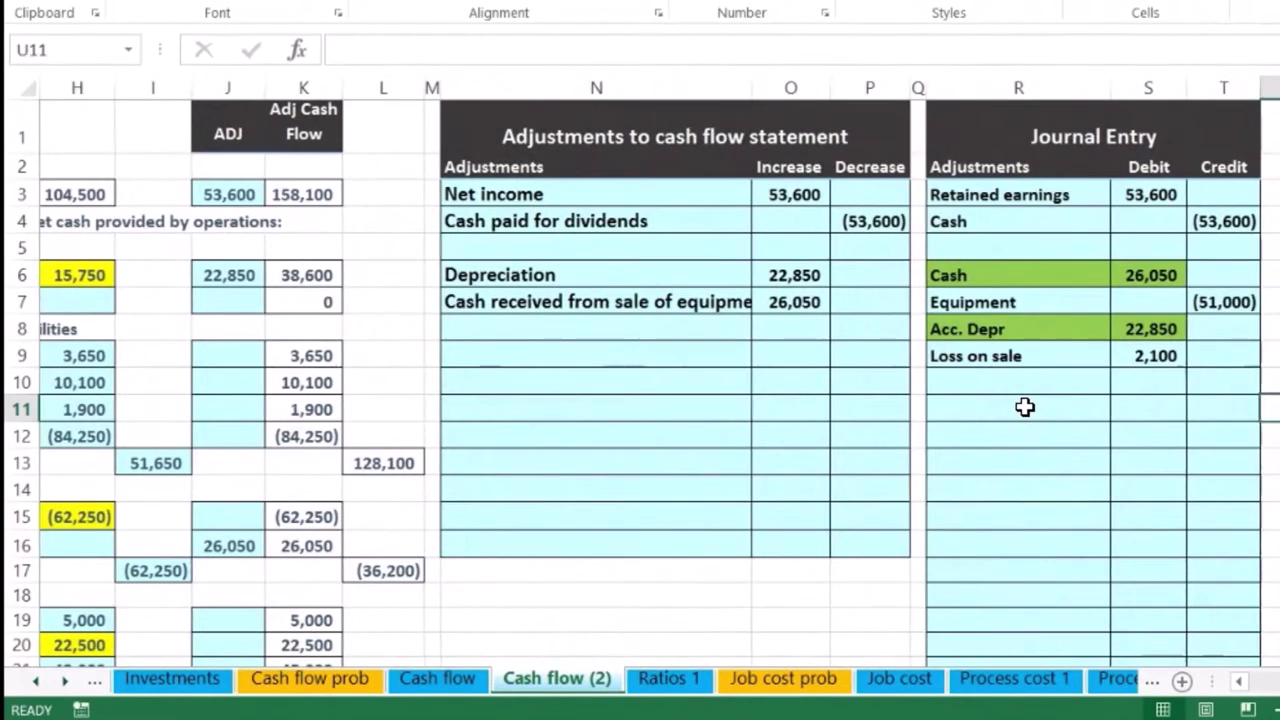
{"action": "left_click", "coordinate": [1061, 365]}
{"action": "left_click_drag", "start_coordinate": [1051, 303], "coordinate": [1157, 300]}
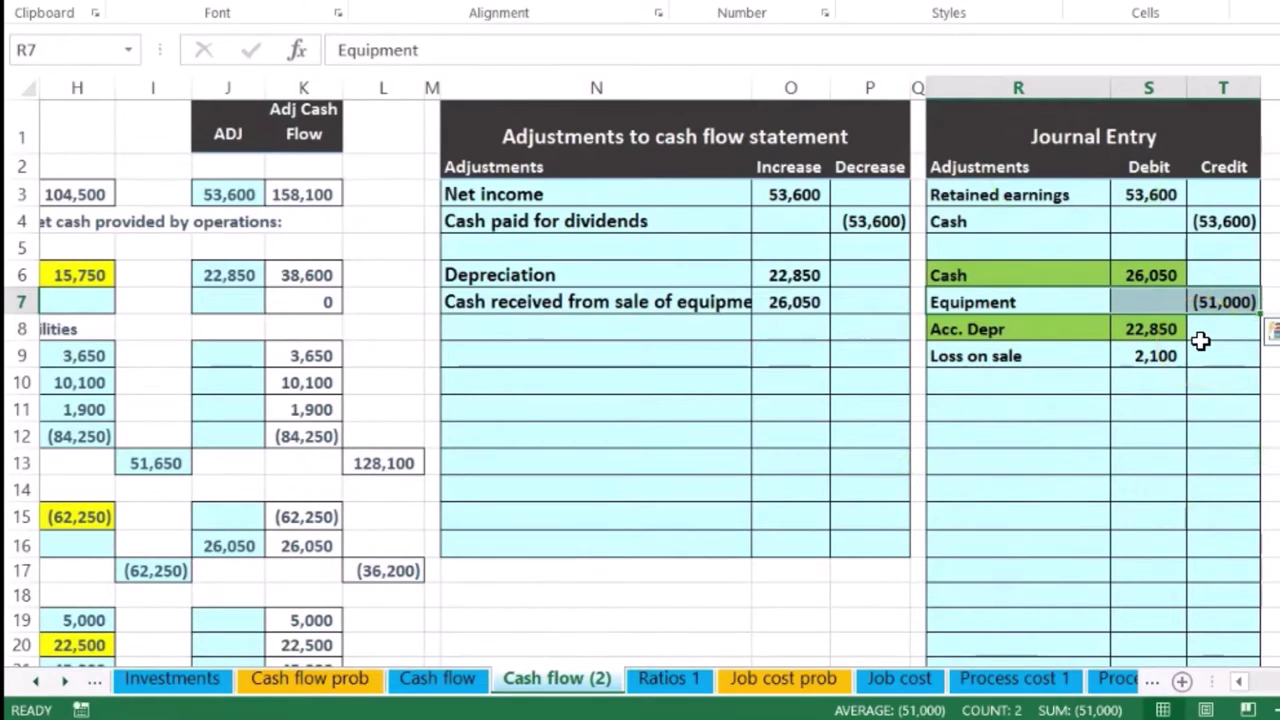
Step: Trace the dependents of the Equipment difference in E7 to find the cash flow line that uses it
{"action": "key", "text": "Left"}
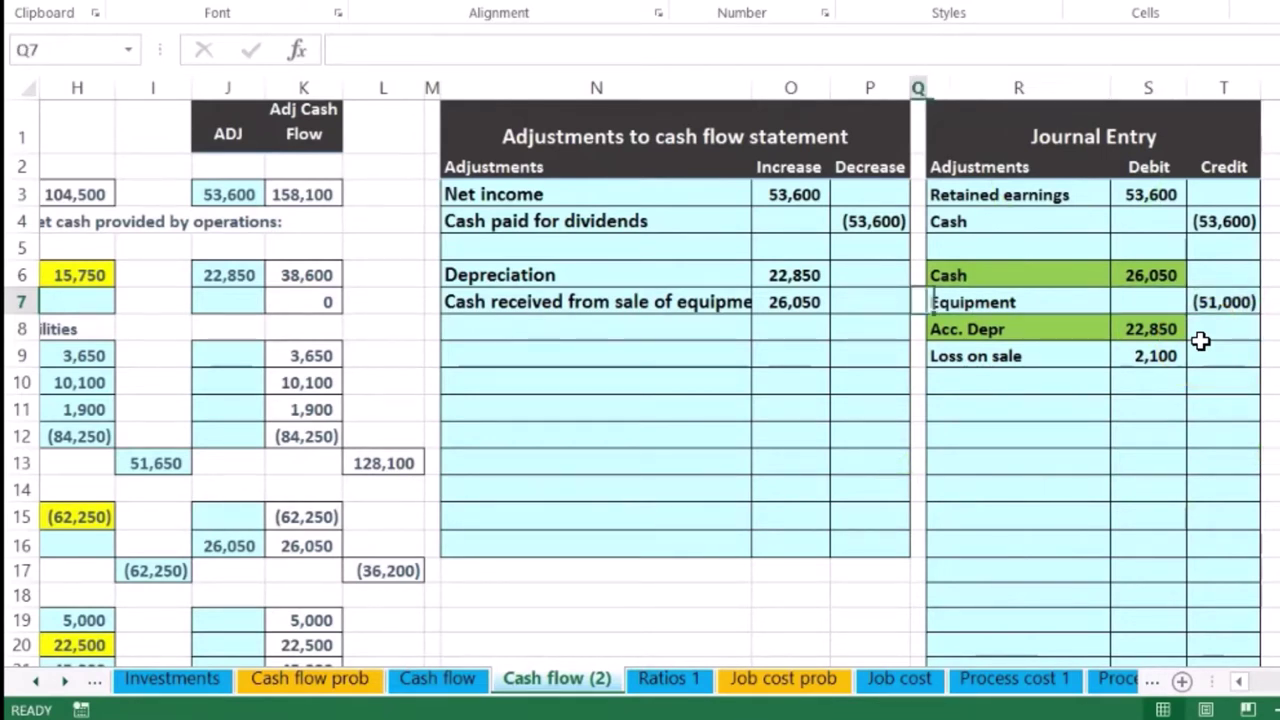
{"action": "key", "text": "Left"}
{"action": "key", "text": "Left"}
{"action": "key", "text": "Left"}
{"action": "key", "text": "Left"}
{"action": "key", "text": "Left"}
{"action": "key", "text": "Left"}
{"action": "key", "text": "Left"}
{"action": "key", "text": "Left"}
{"action": "key", "text": "Left"}
{"action": "key", "text": "Left"}
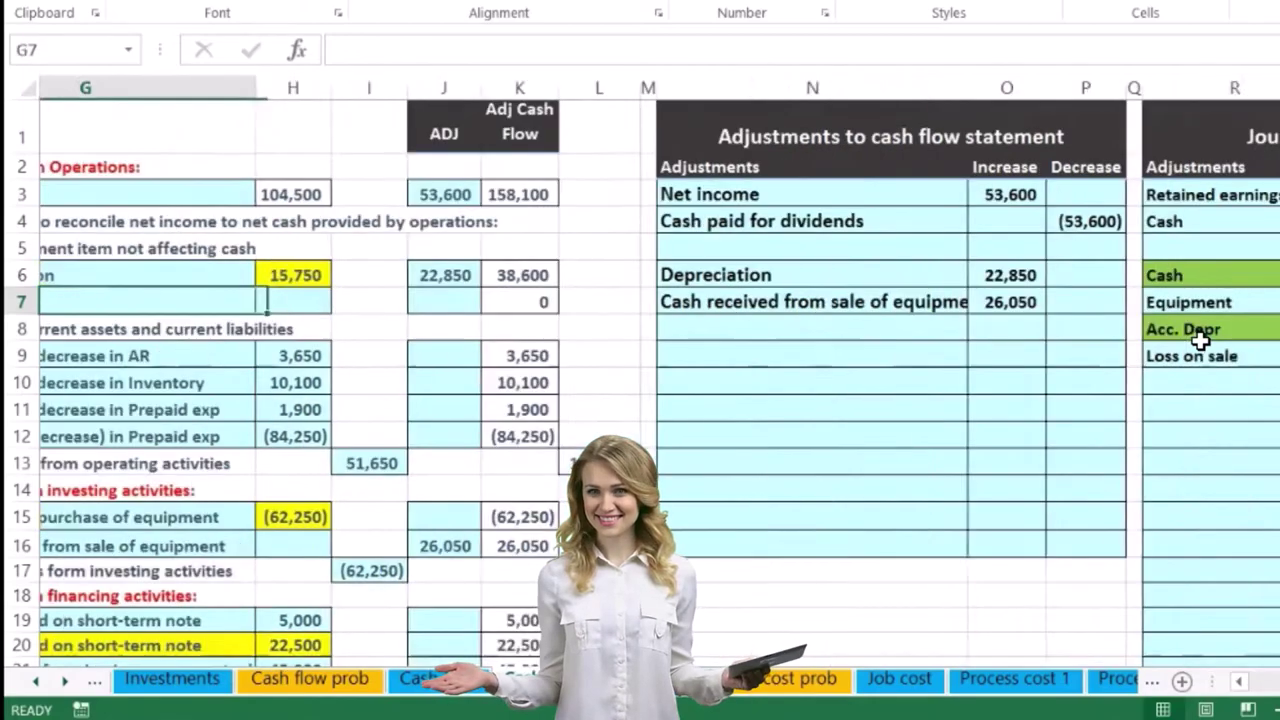
{"action": "key", "text": "Left"}
{"action": "key", "text": "Left"}
{"action": "key", "text": "Left"}
{"action": "key", "text": "Left"}
{"action": "key", "text": "Left"}
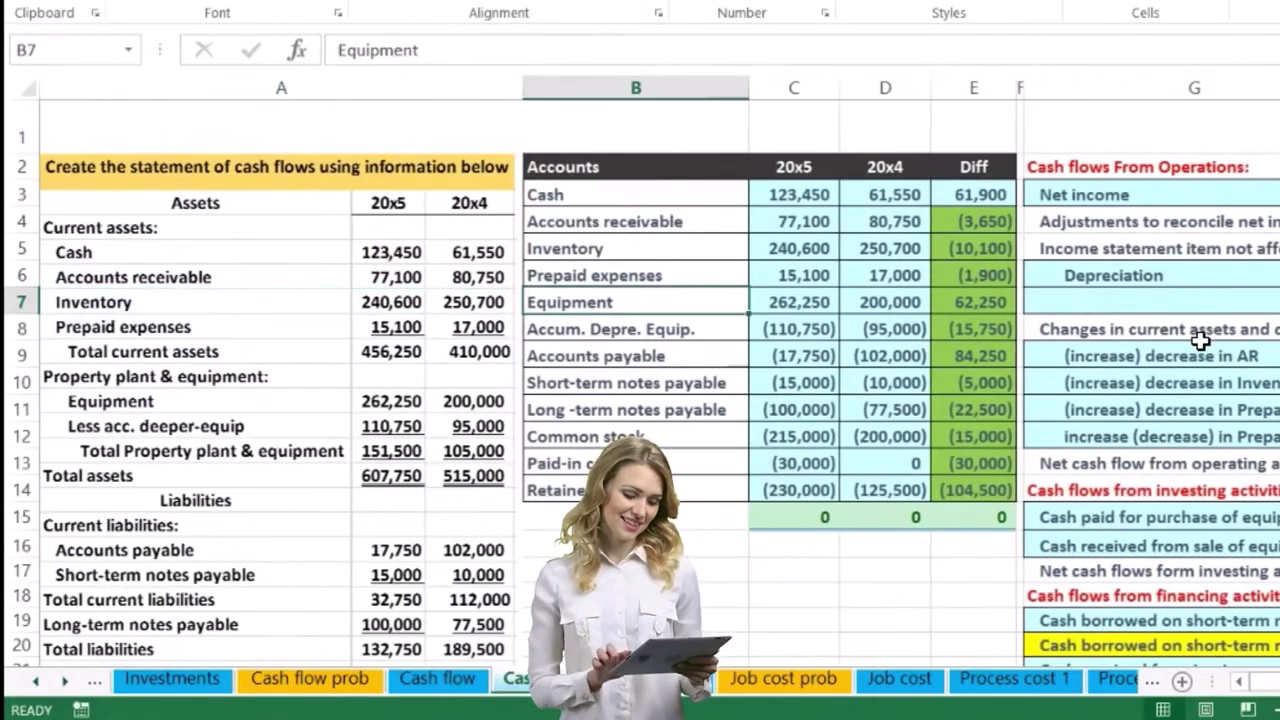
{"action": "key", "text": "Right"}
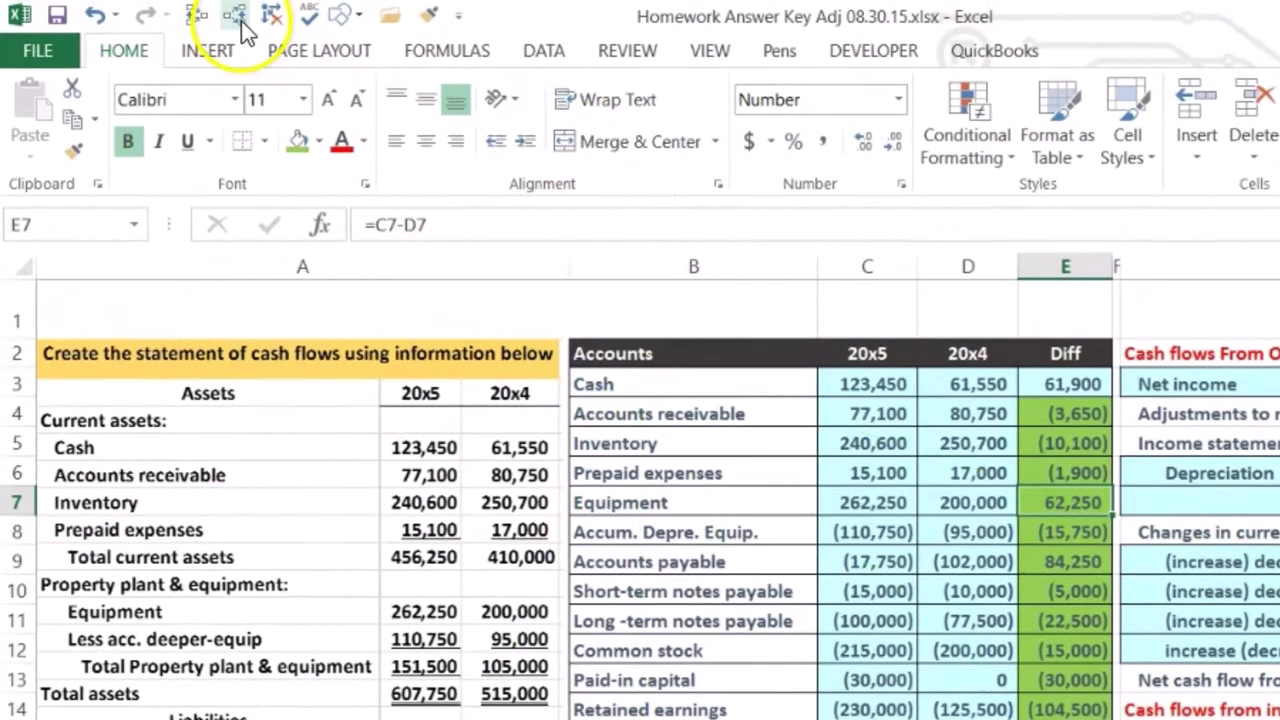
{"action": "left_click", "coordinate": [238, 18]}
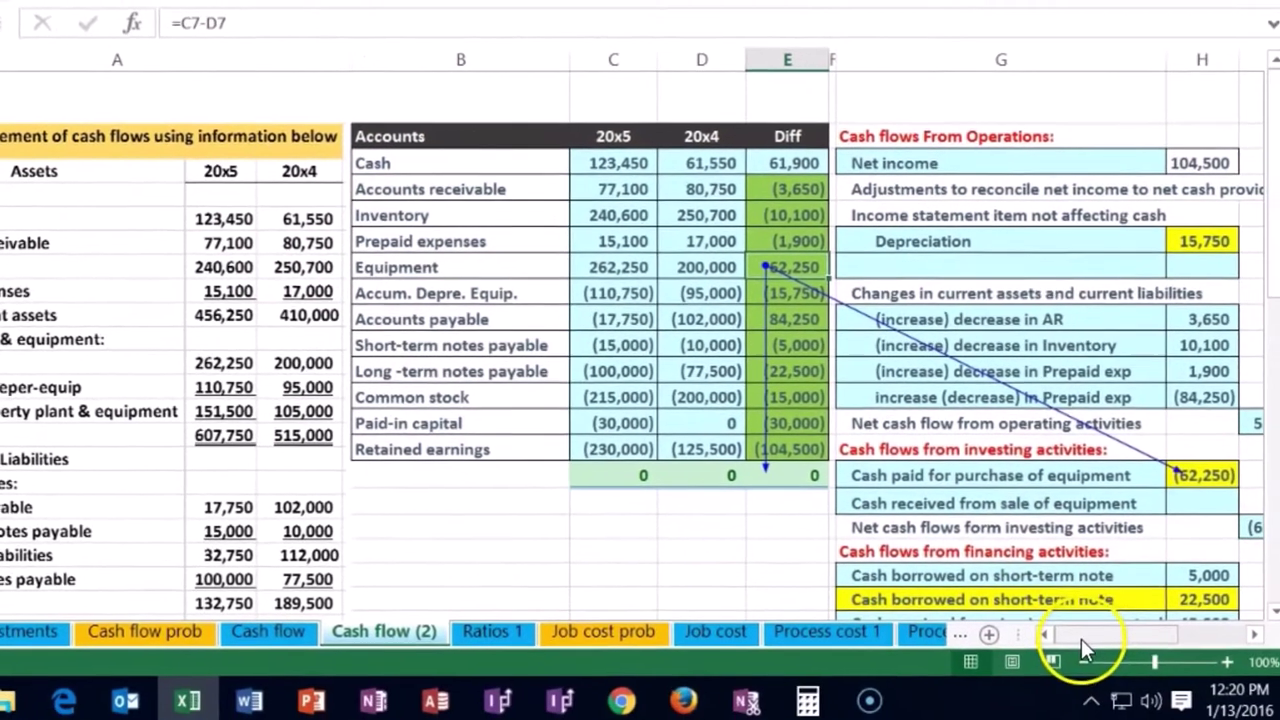
{"action": "left_click_drag", "start_coordinate": [1070, 628], "coordinate": [1090, 628]}
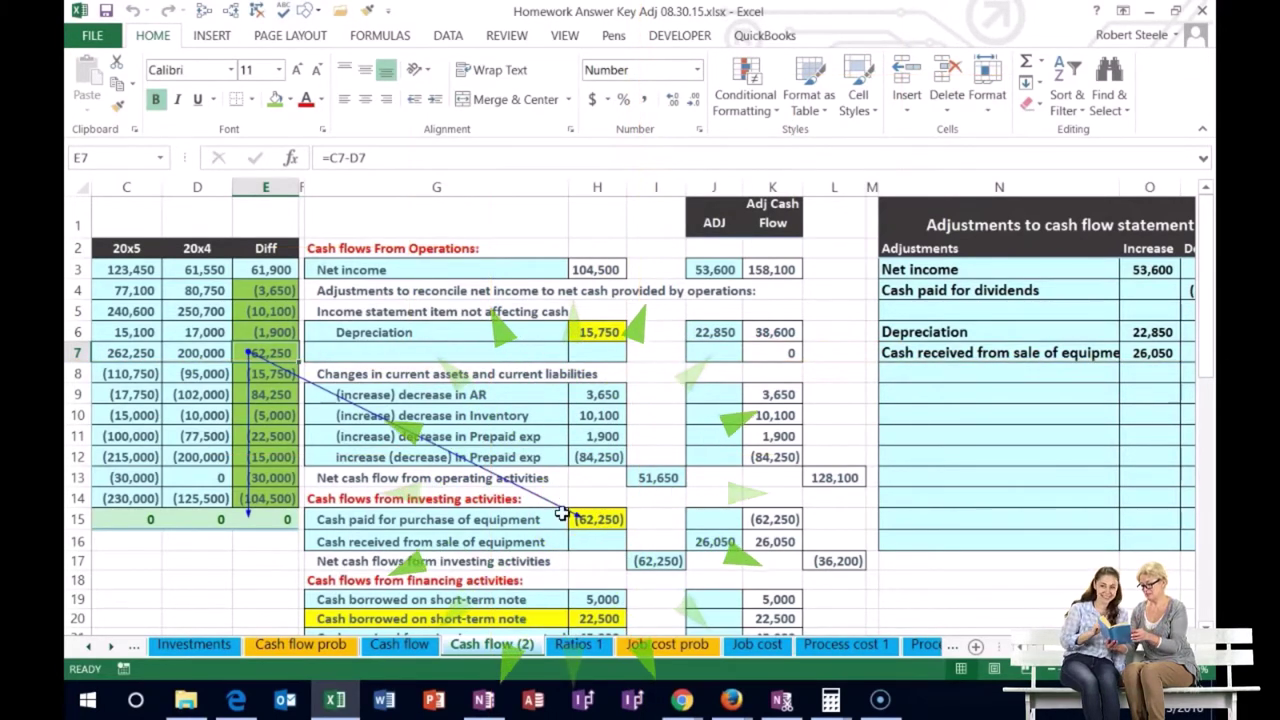
Step: Review the sold and purchased equipment details in the problem data against the line for cash paid for equipment purchases
{"action": "left_click", "coordinate": [528, 518]}
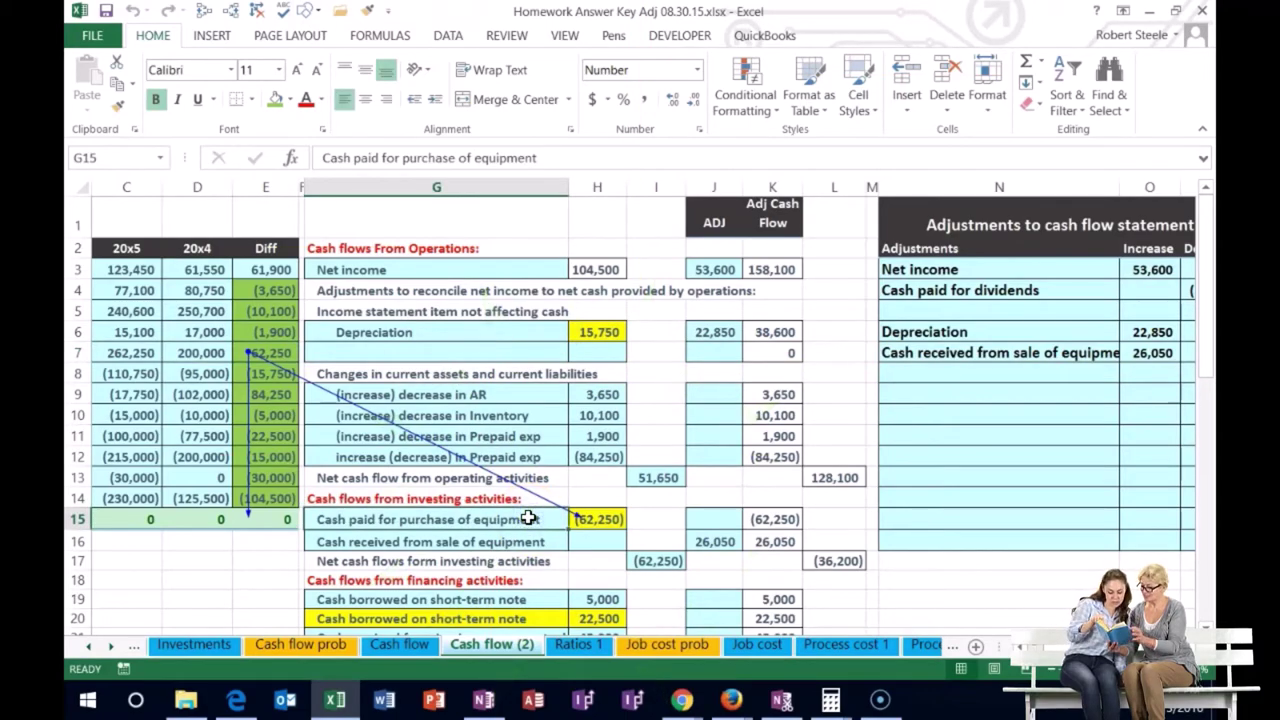
{"action": "key", "text": "Home"}
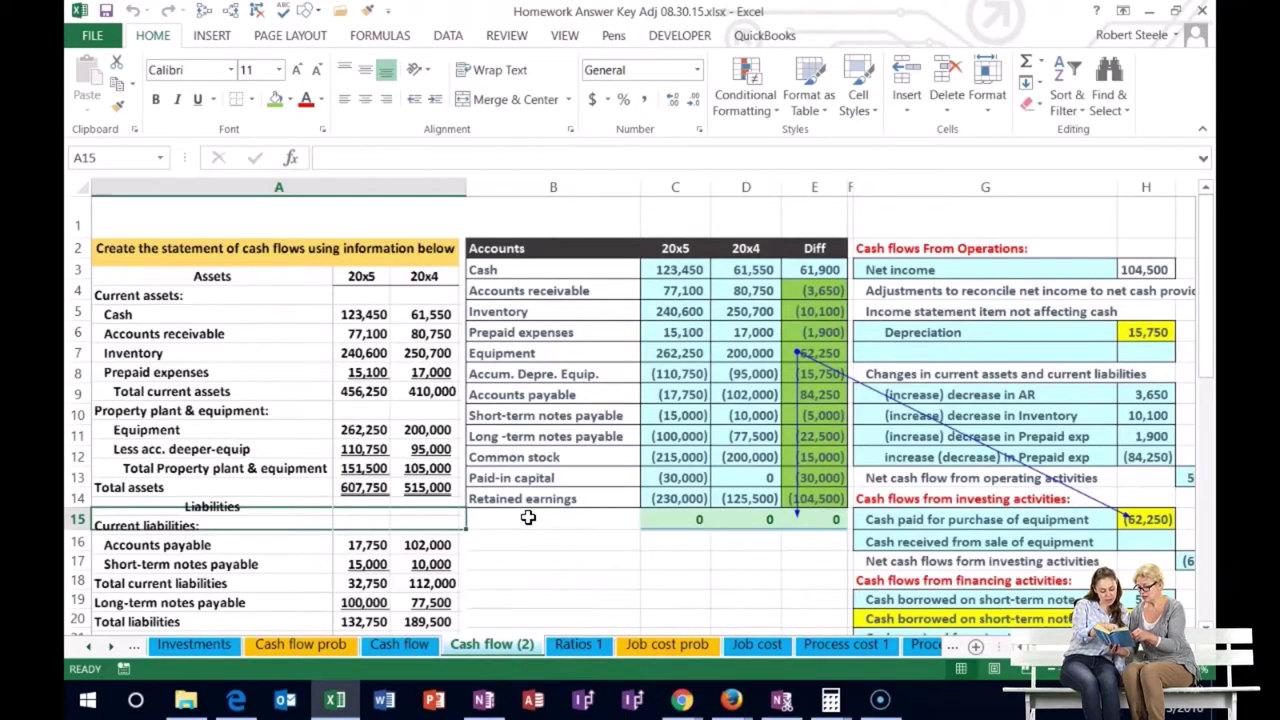
{"action": "scroll", "coordinate": [545, 522], "scroll_direction": "down", "scroll_amount": 6}
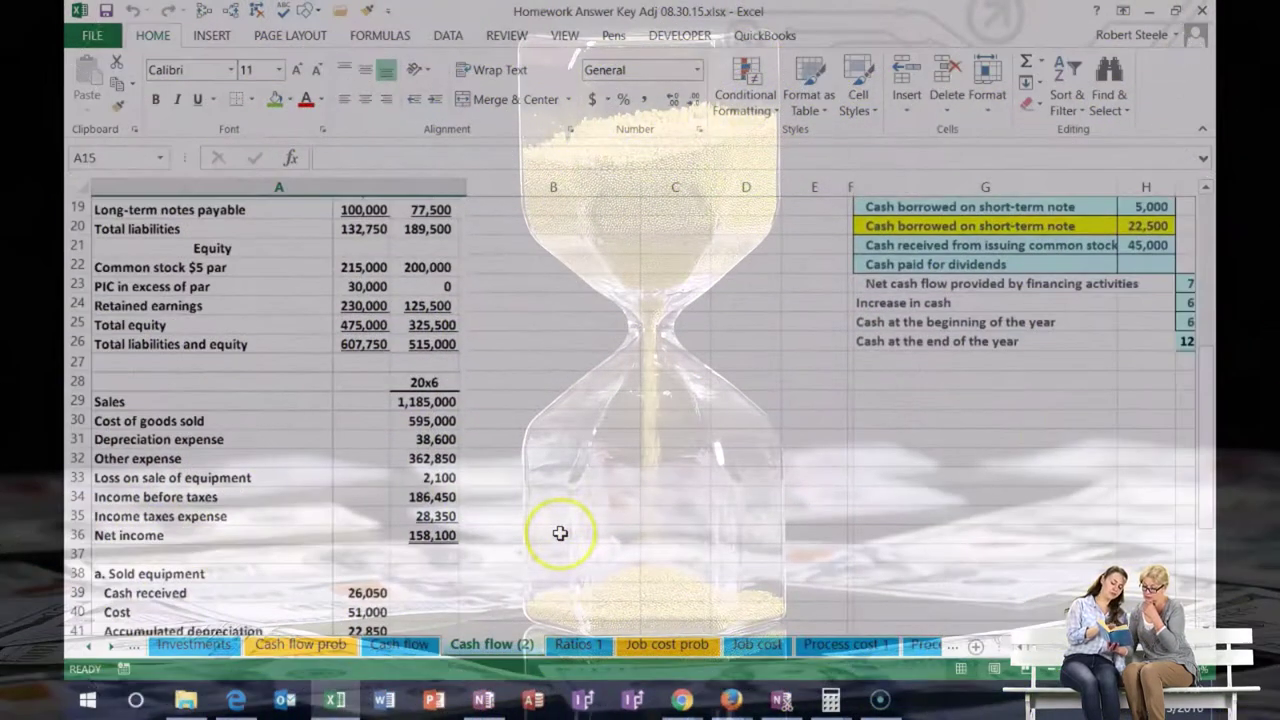
{"action": "scroll", "coordinate": [560, 533], "scroll_direction": "down", "scroll_amount": 4}
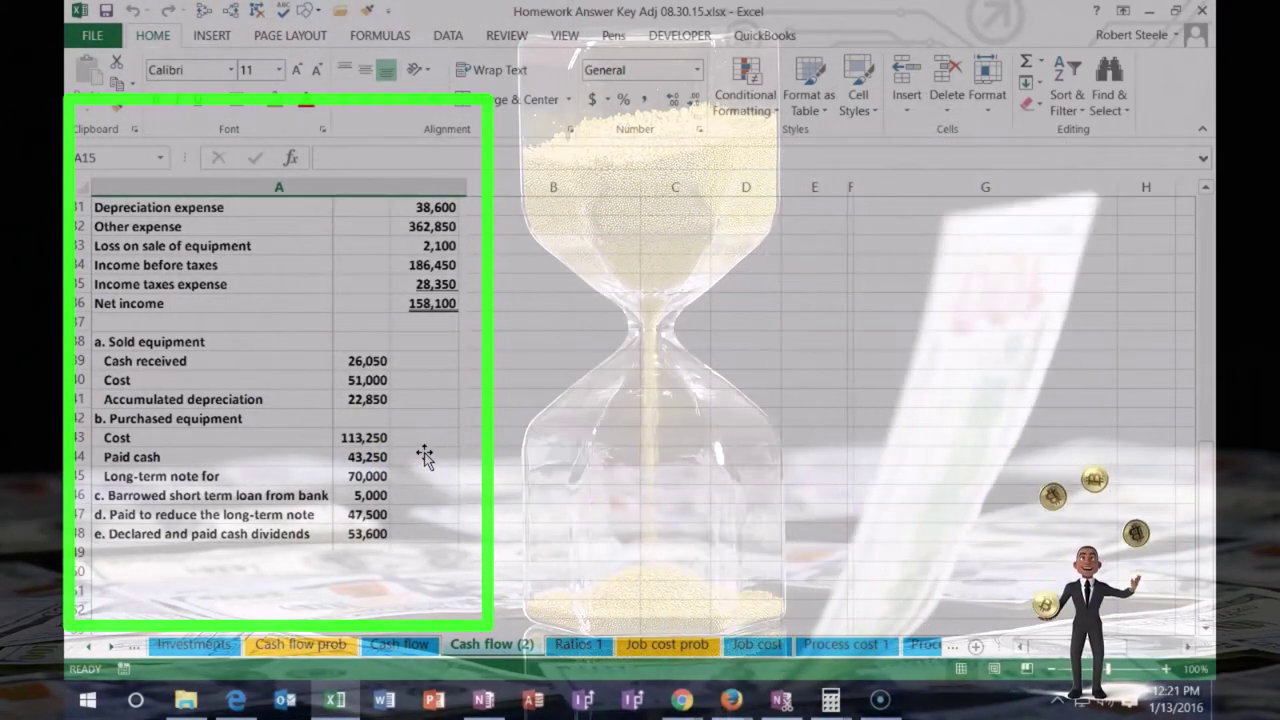
{"action": "left_click", "coordinate": [653, 500]}
{"action": "scroll", "coordinate": [766, 517], "scroll_direction": "up", "scroll_amount": 7}
{"action": "left_click", "coordinate": [990, 411]}
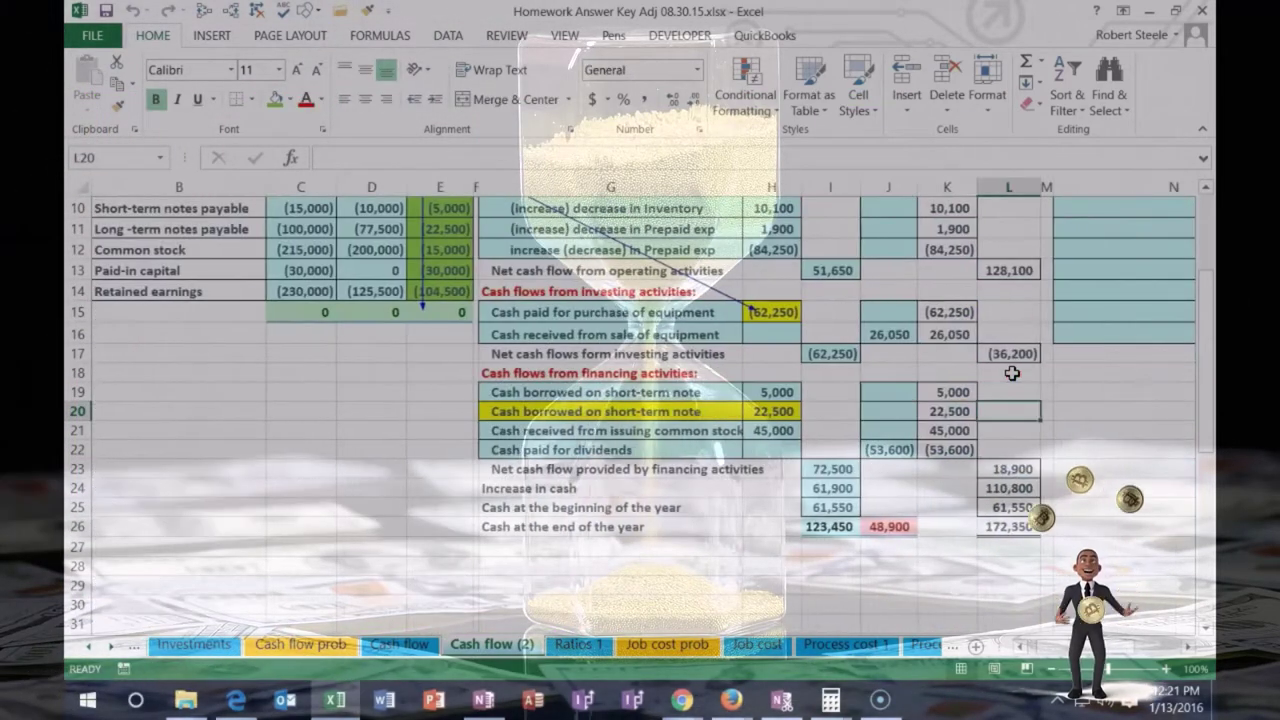
Step: Add a "Cash paid for purchase of equipment" adjustment in N8 and link its decrease in P8 to the journal entry's Equipment credit
{"action": "left_click", "coordinate": [936, 397]}
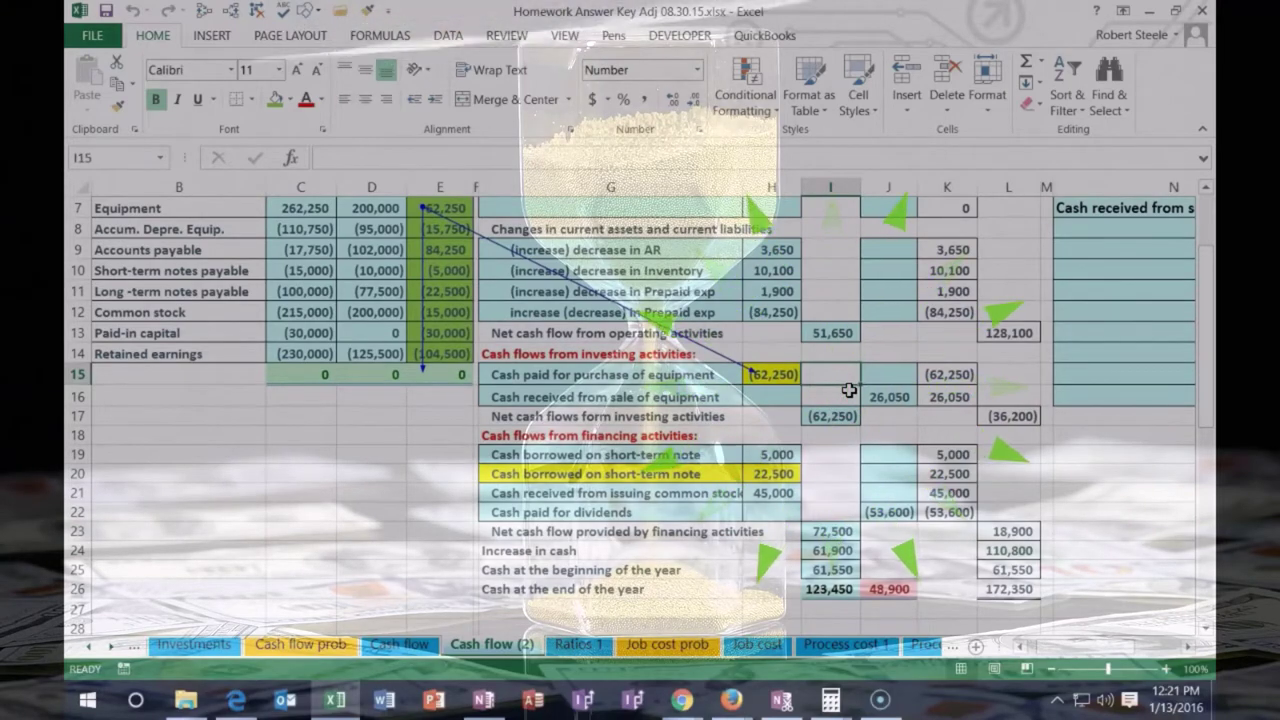
{"action": "key", "text": "Right"}
{"action": "key", "text": "Right"}
{"action": "key", "text": "Right"}
{"action": "key", "text": "Right"}
{"action": "key", "text": "Right"}
{"action": "key", "text": "Right"}
{"action": "key", "text": "Right"}
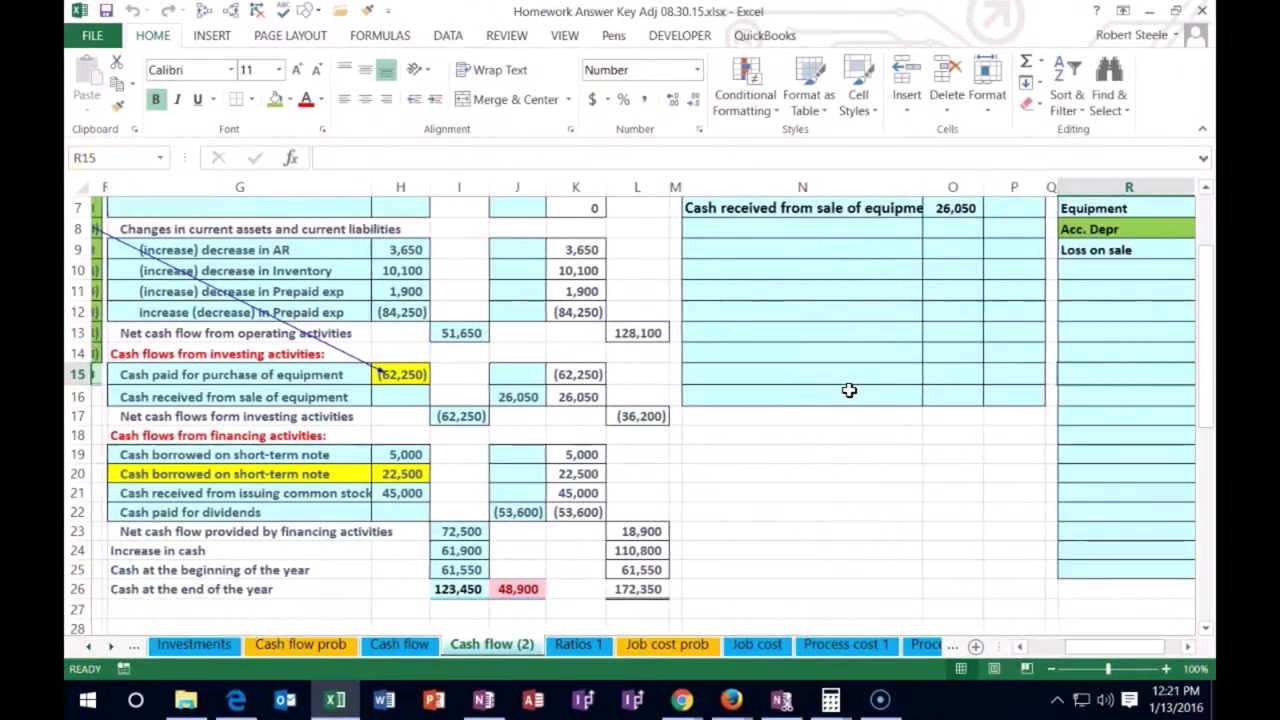
{"action": "key", "text": "Right"}
{"action": "key", "text": "Right"}
{"action": "key", "text": "Right"}
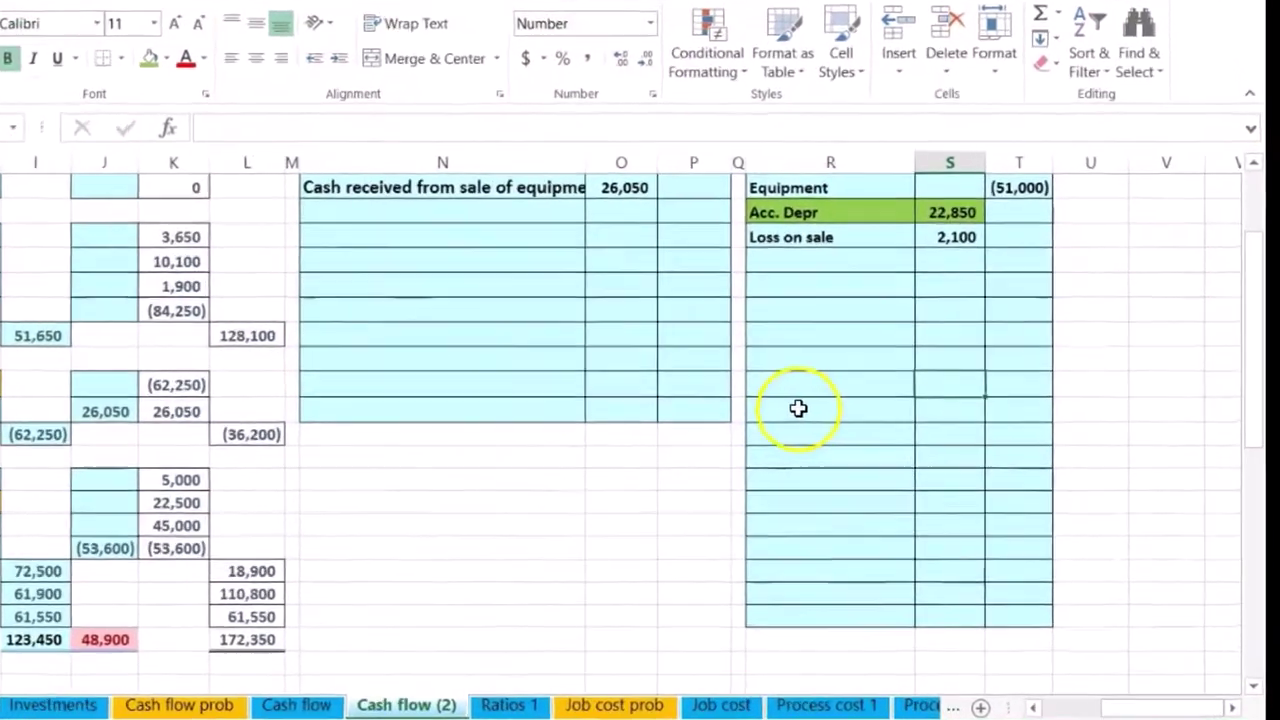
{"action": "scroll", "coordinate": [848, 391], "scroll_direction": "up", "scroll_amount": 2}
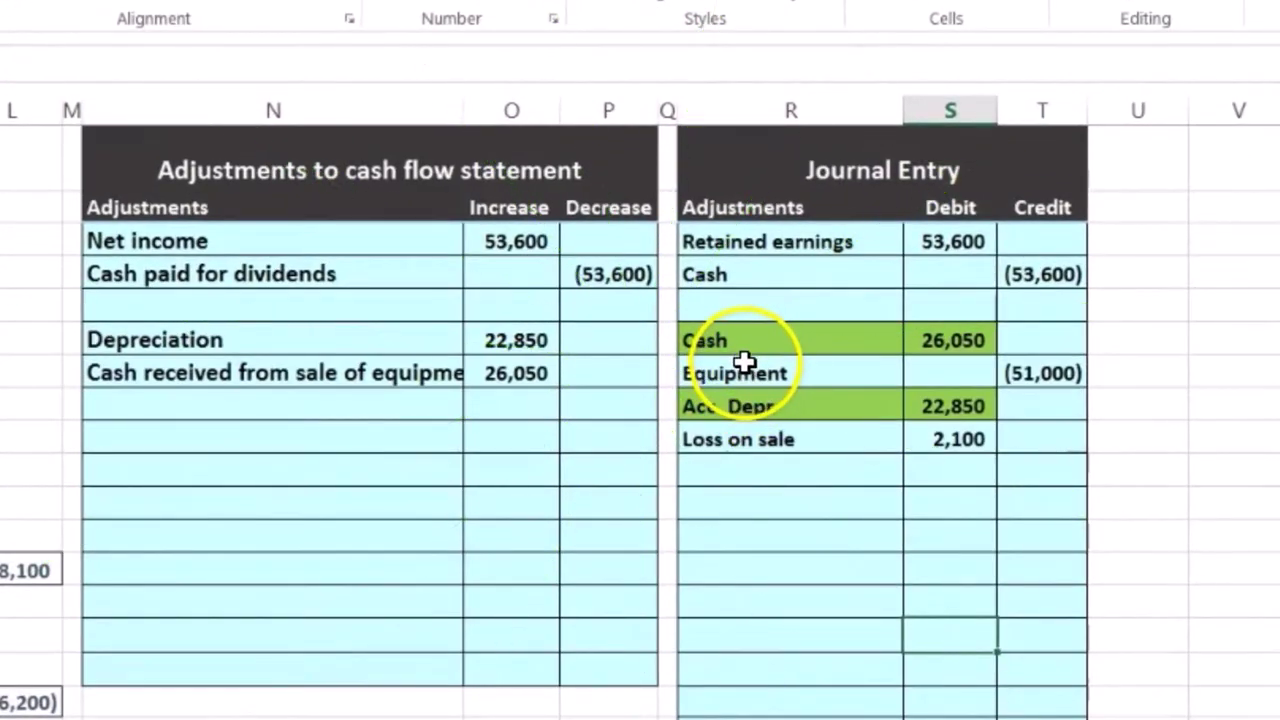
{"action": "left_click", "coordinate": [613, 410]}
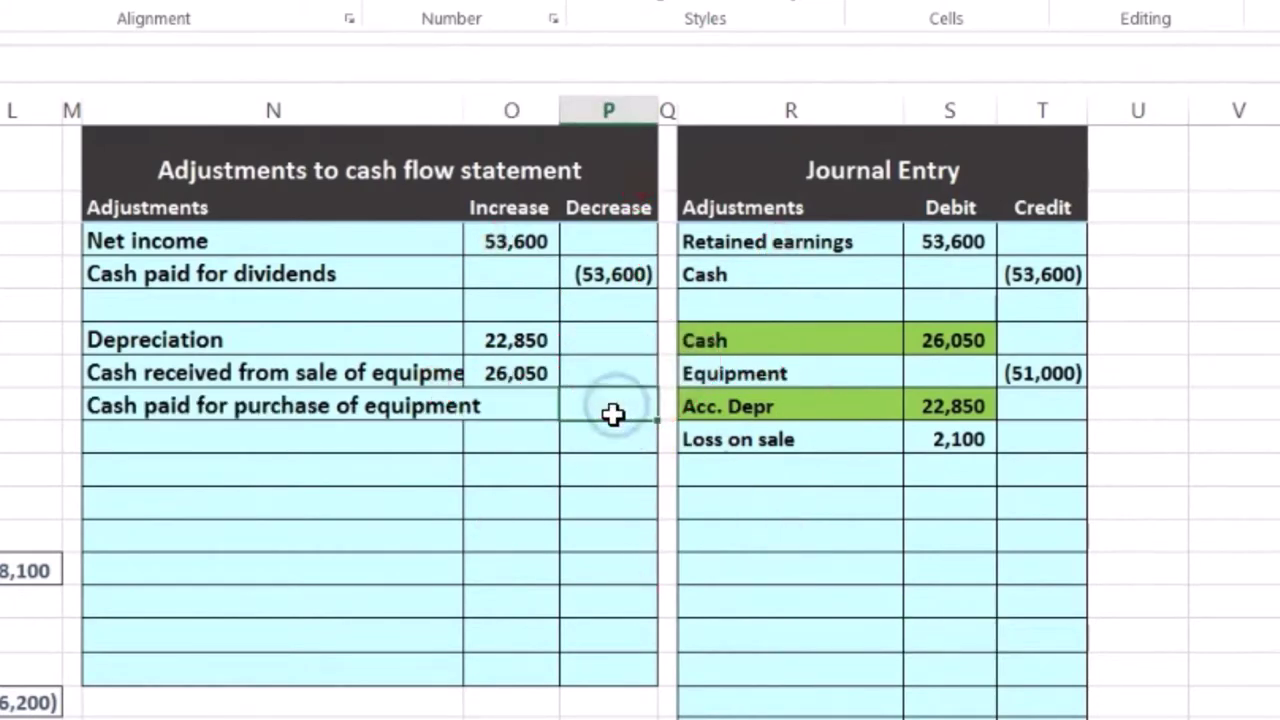
{"action": "type", "text": "+"}
{"action": "left_click", "coordinate": [1042, 373]}
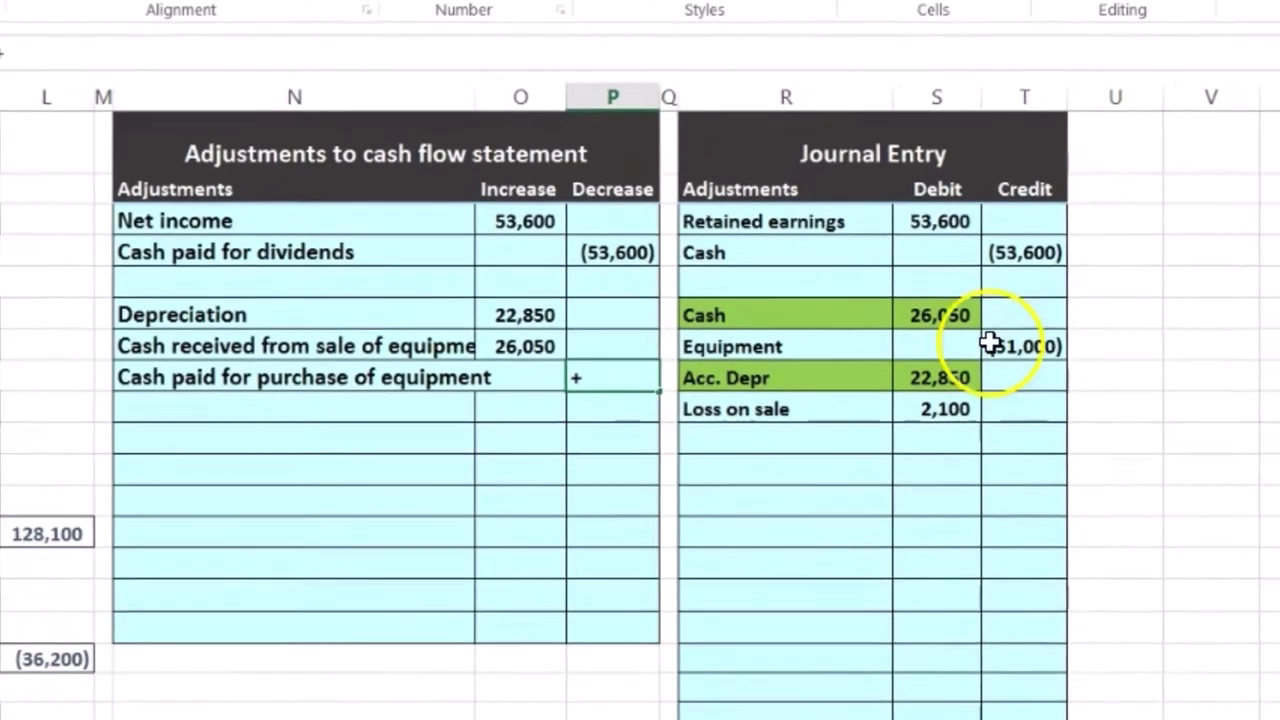
{"action": "key", "text": "Return"}
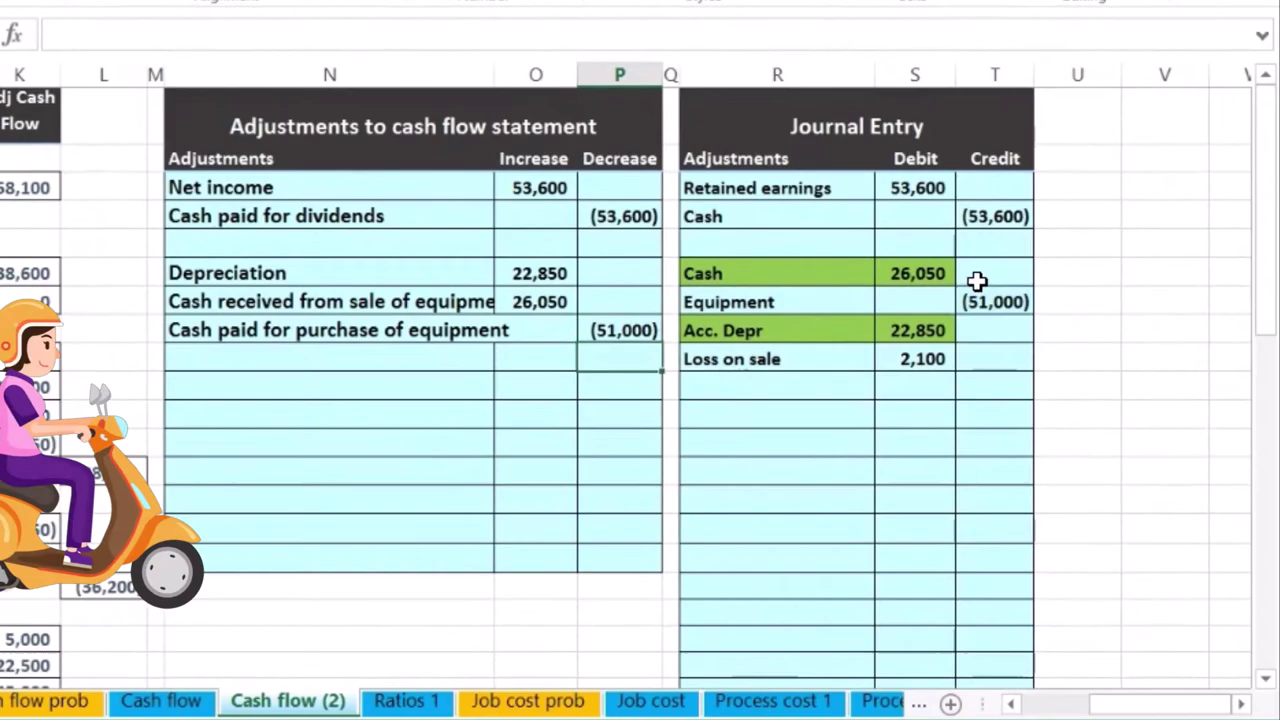
Step: Link ADJ cell J15 on the "Cash paid for purchase of equipment" line to the adjustment with =P8, and widen column K
{"action": "key", "text": "Left"}
{"action": "key", "text": "Left"}
{"action": "key", "text": "Left"}
{"action": "key", "text": "Left"}
{"action": "key", "text": "Left"}
{"action": "key", "text": "Left"}
{"action": "key", "text": "Left"}
{"action": "key", "text": "Left"}
{"action": "key", "text": "Left"}
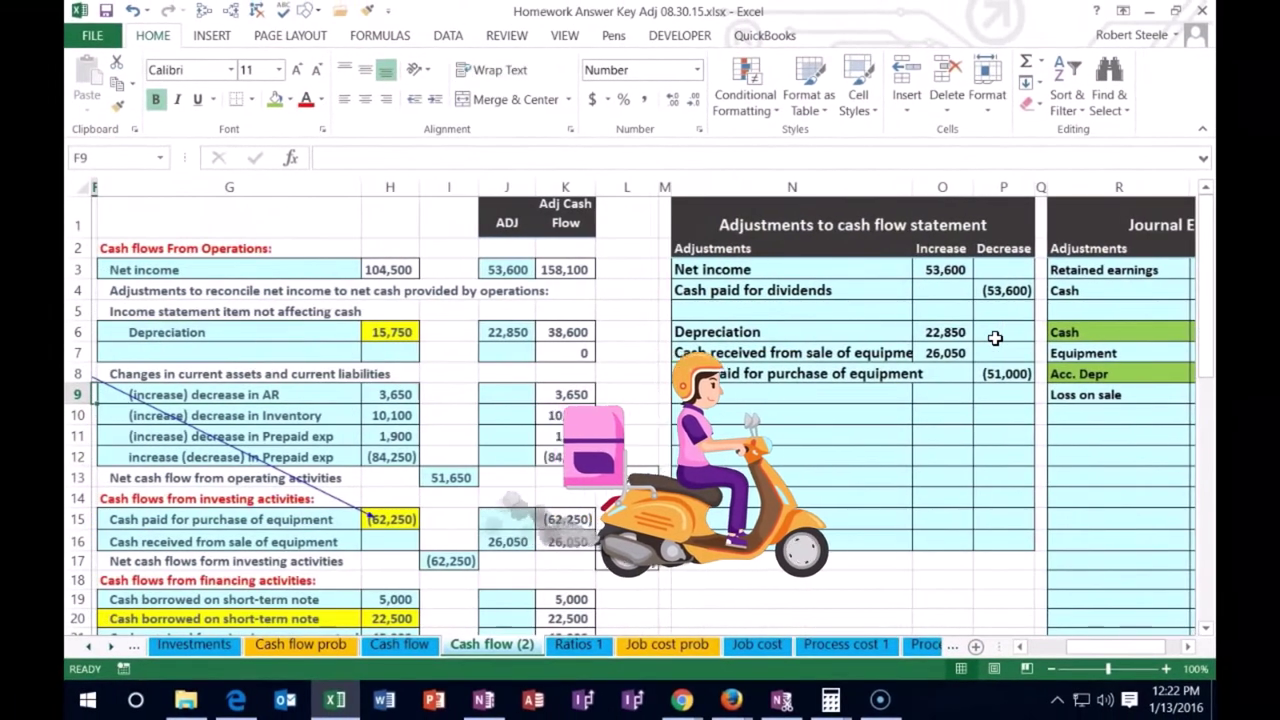
{"action": "key", "text": "Left"}
{"action": "key", "text": "Left"}
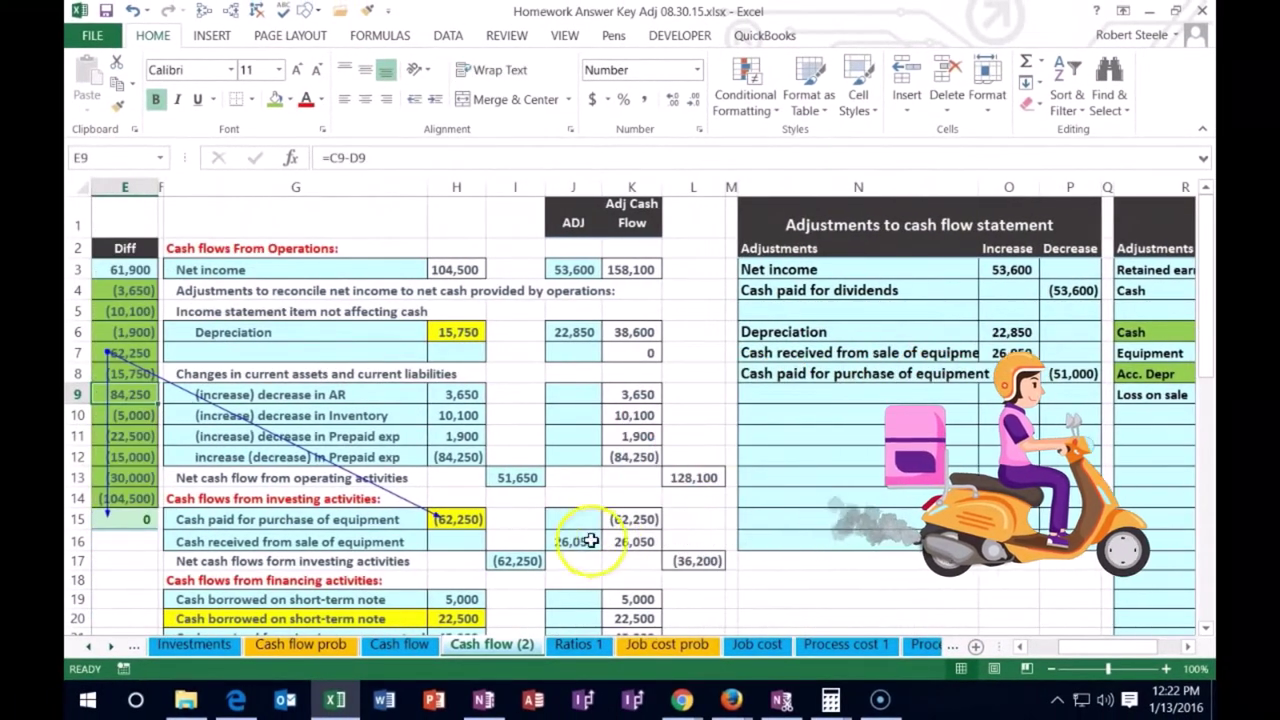
{"action": "left_click", "coordinate": [579, 511]}
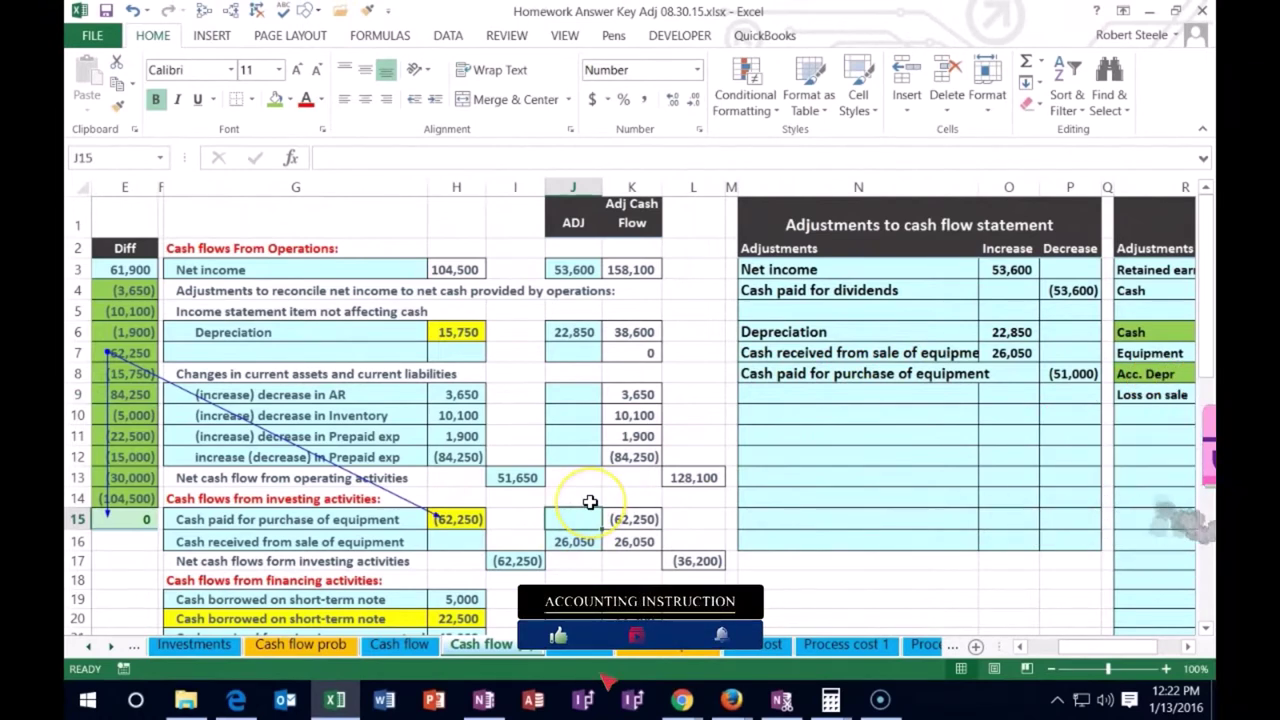
{"action": "type", "text": "="}
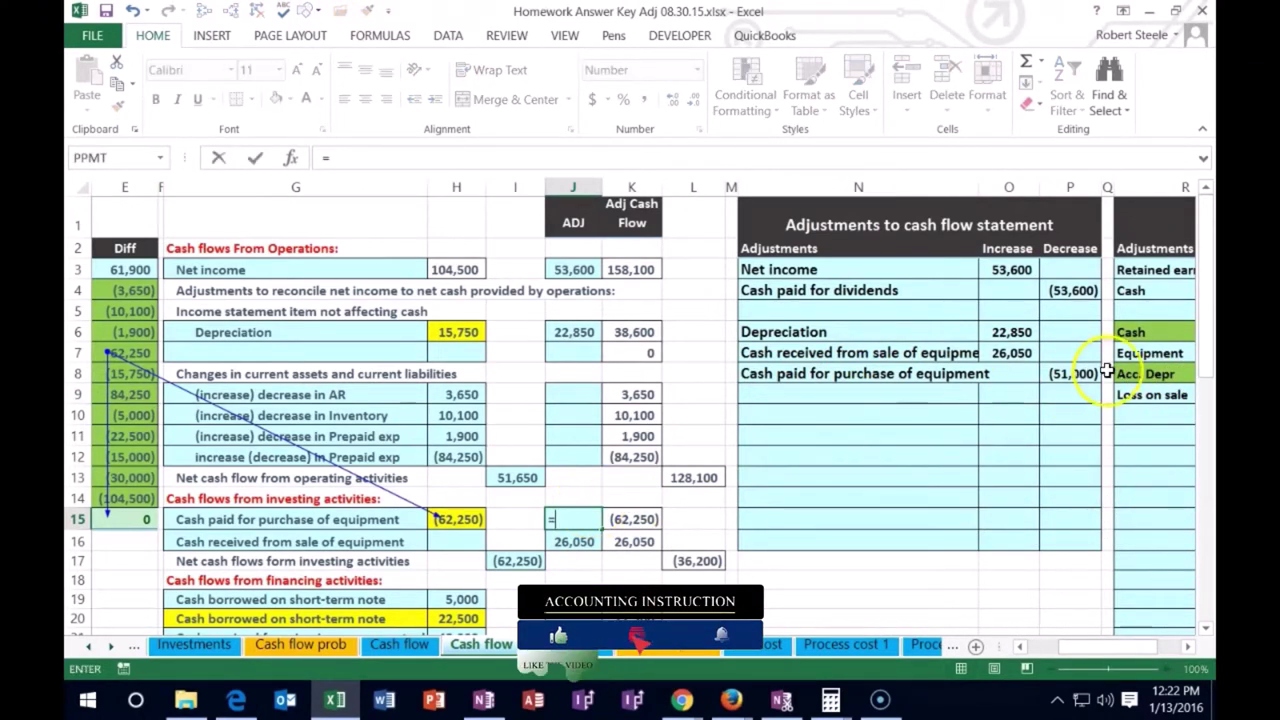
{"action": "key", "text": "Return"}
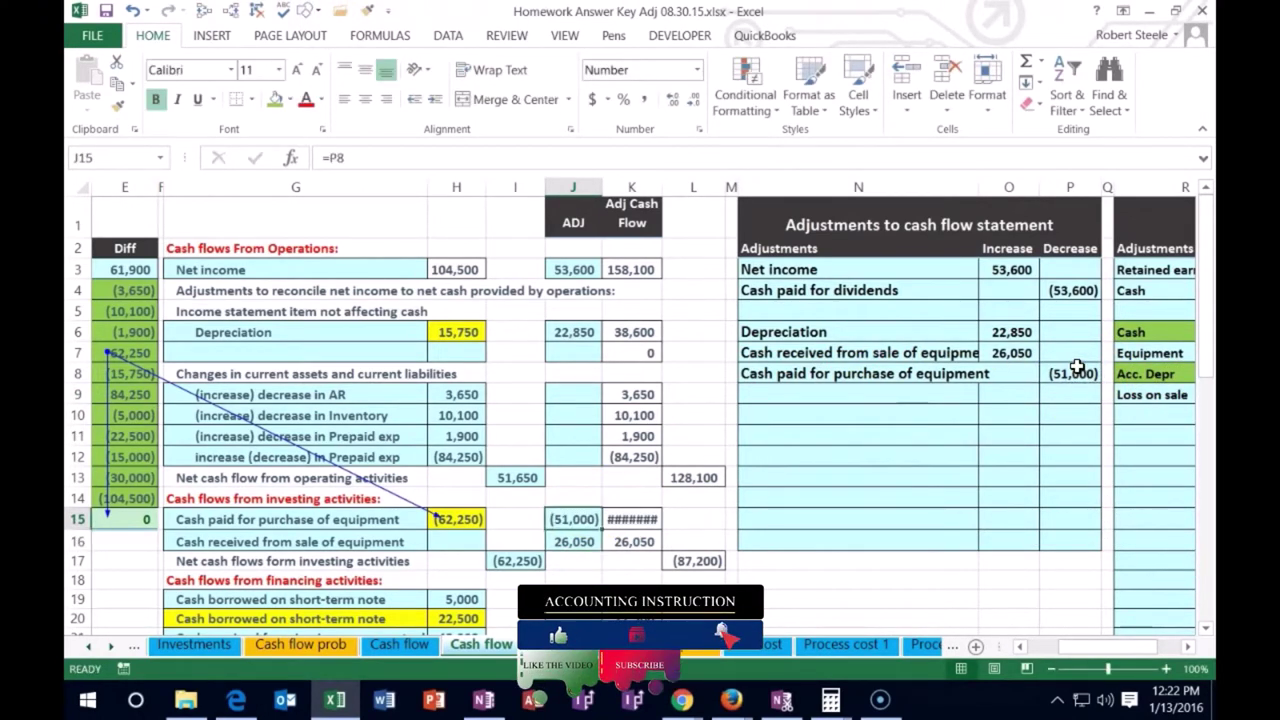
{"action": "left_click_drag", "start_coordinate": [664, 187], "coordinate": [674, 187]}
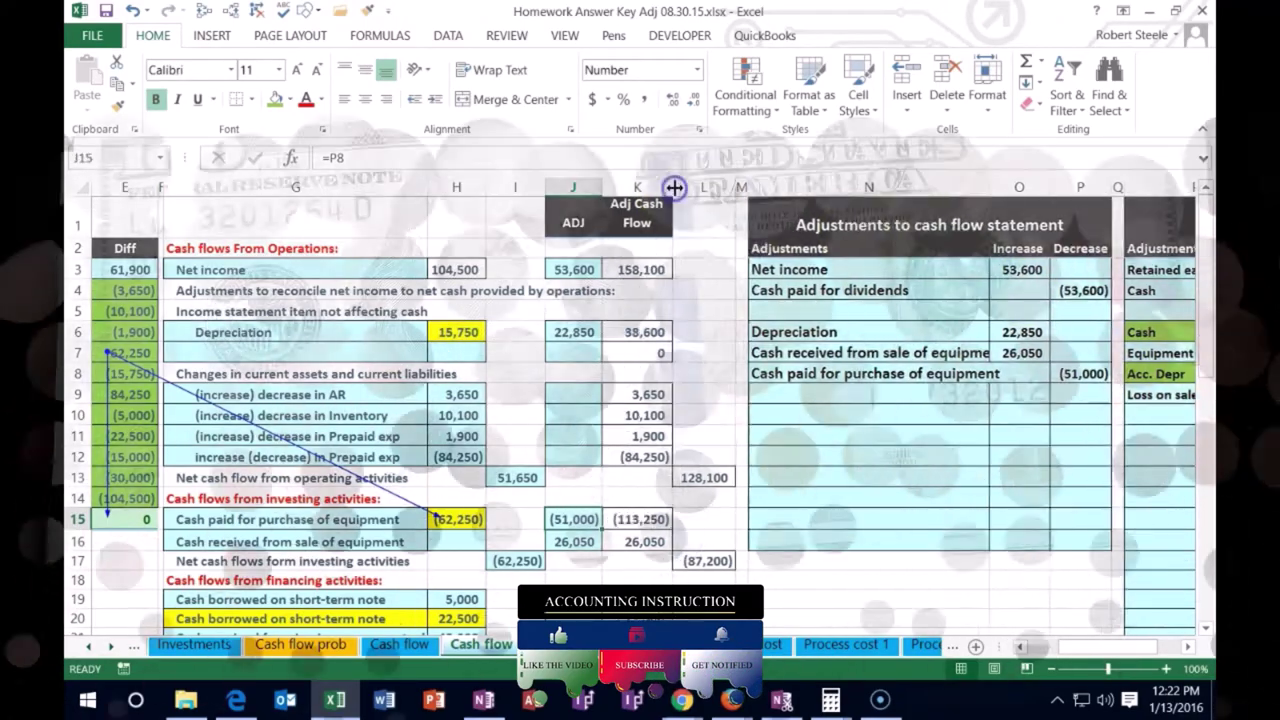
Step: Compare the adjusted cash paid for equipment in K15 with the equipment details in the problem data, and check the journal entry's loss on sale
{"action": "left_click", "coordinate": [649, 515]}
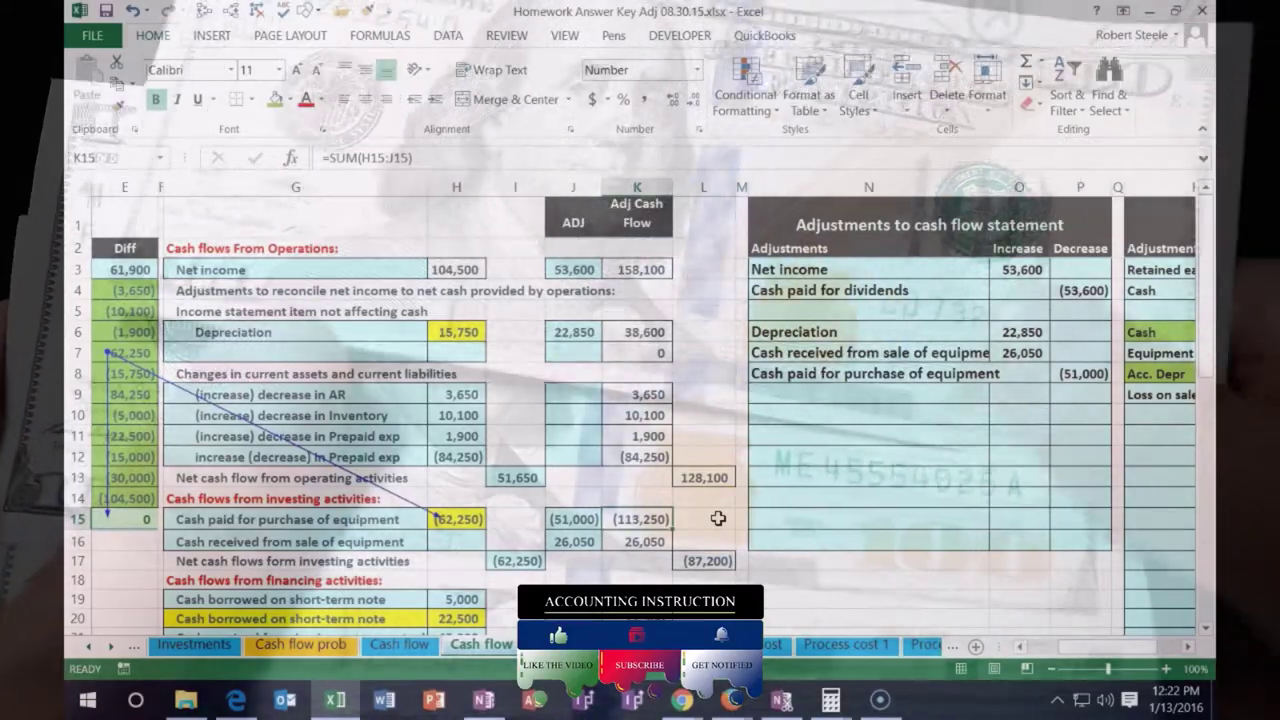
{"action": "key", "text": "Left"}
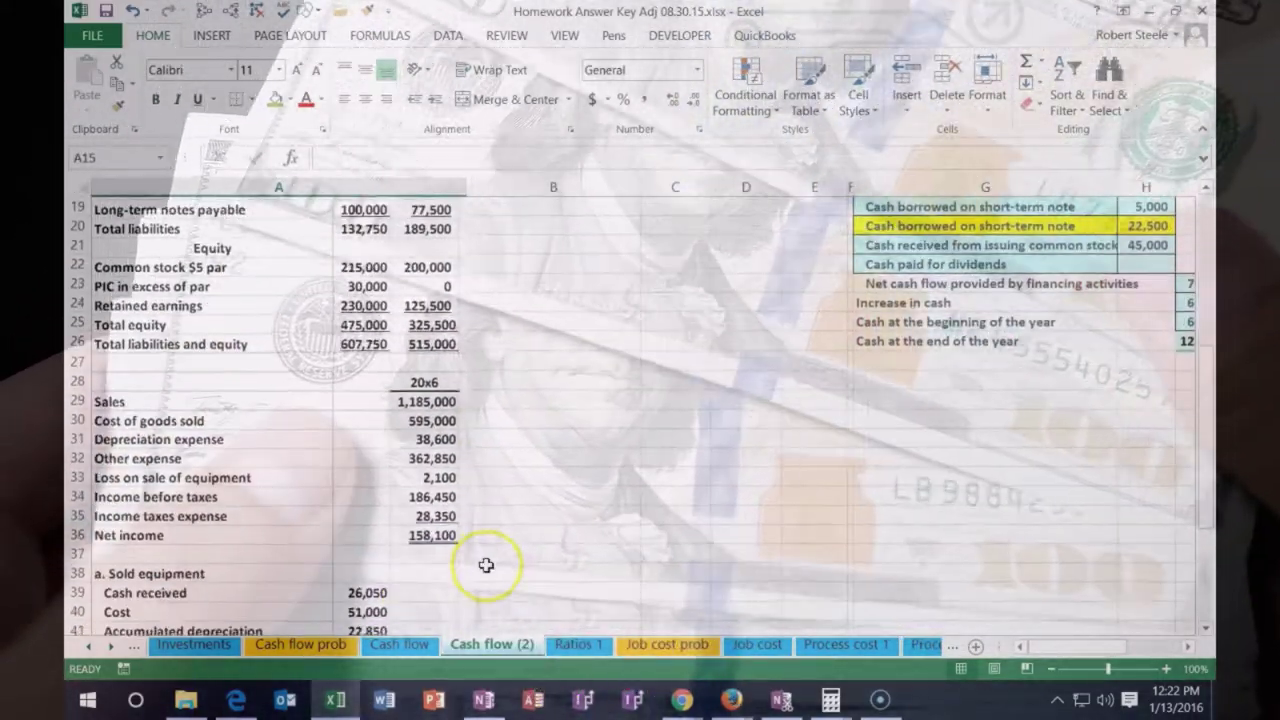
{"action": "scroll", "coordinate": [486, 565], "scroll_direction": "down", "scroll_amount": 1}
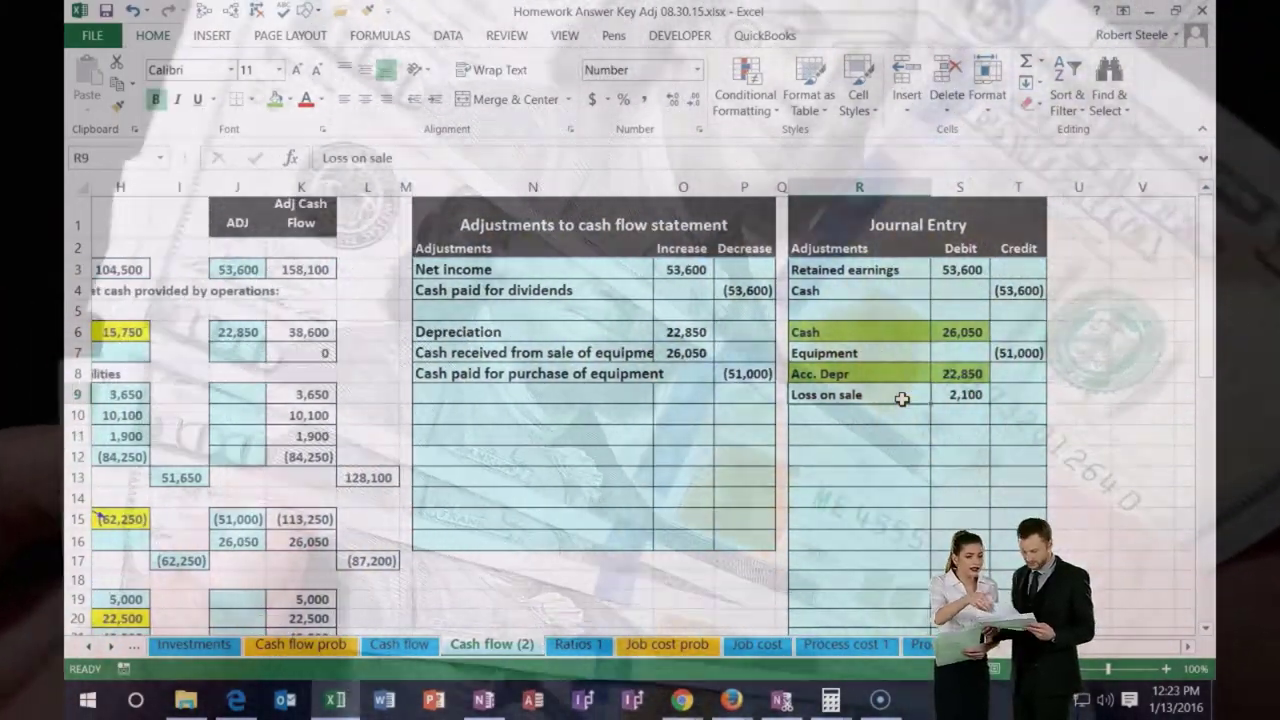
{"action": "key", "text": "Home"}
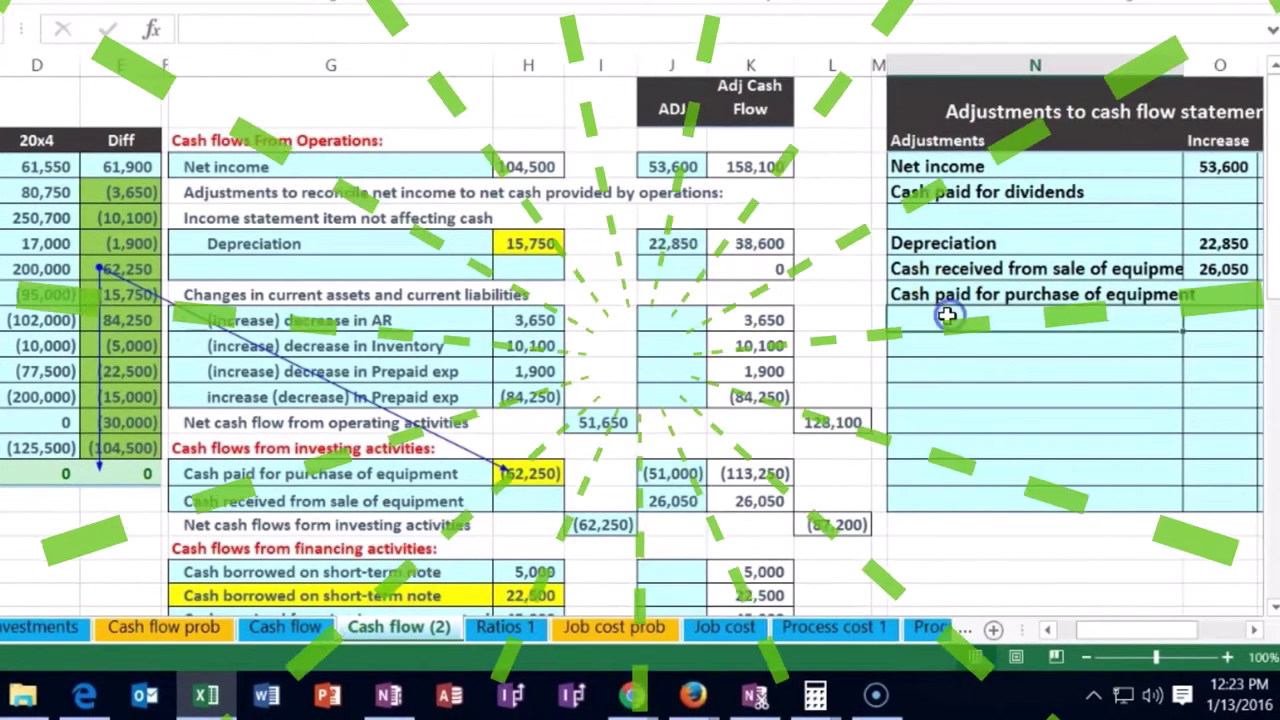
Step: Add a "Loss on sale" adjustment in N9 and link its increase in O9 to the journal entry's Loss on sale debit
{"action": "left_click", "coordinate": [1176, 331]}
{"action": "key", "text": "Right"}
{"action": "key", "text": "Right"}
{"action": "key", "text": "Right"}
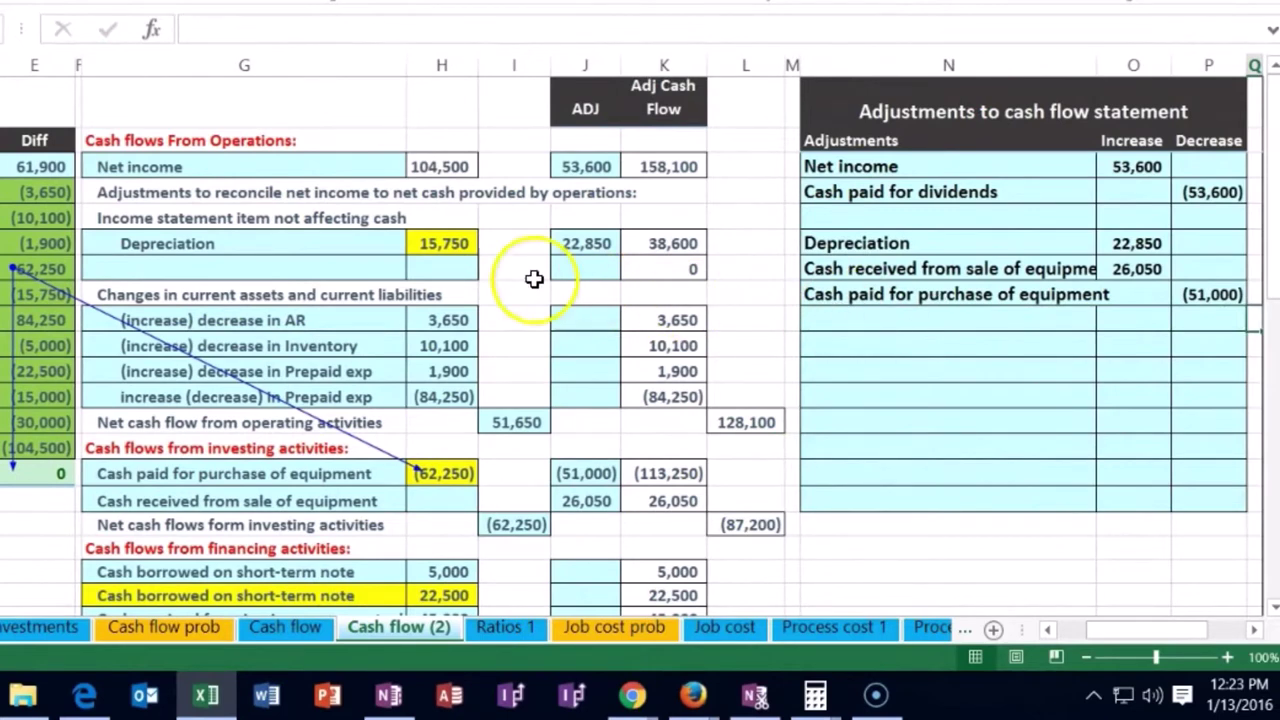
{"action": "left_click", "coordinate": [362, 264]}
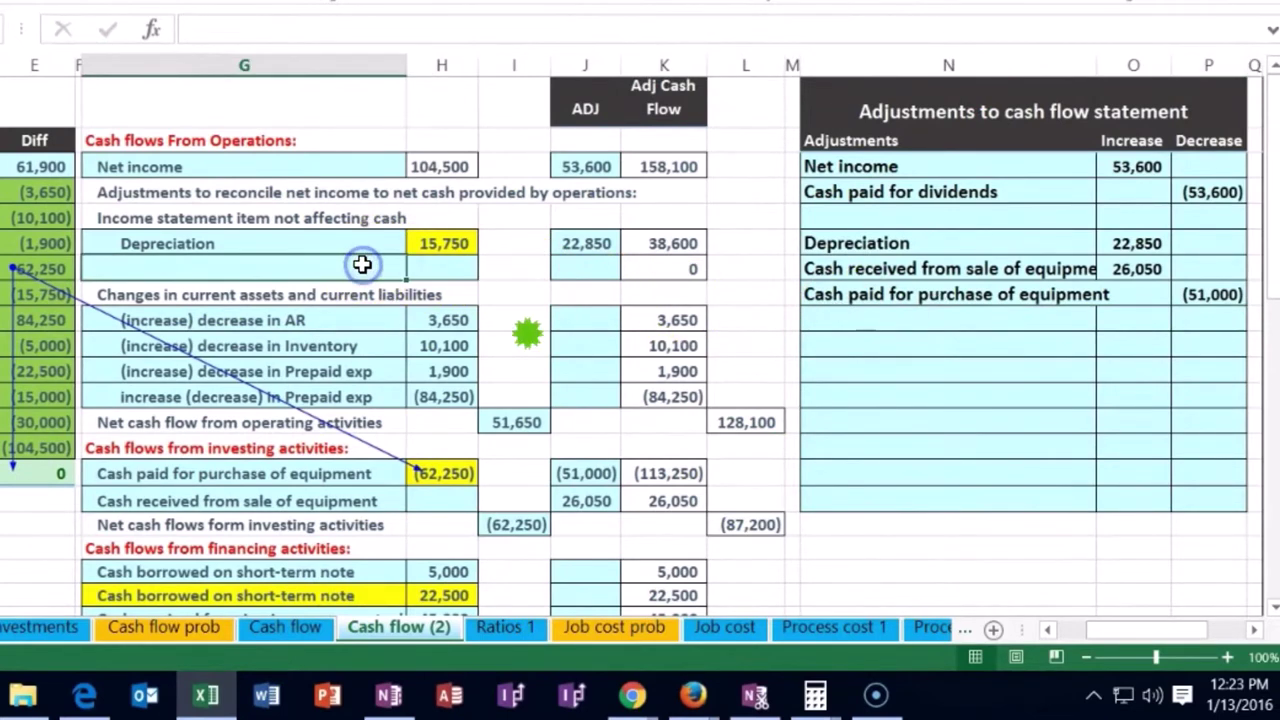
{"action": "left_click", "coordinate": [846, 321]}
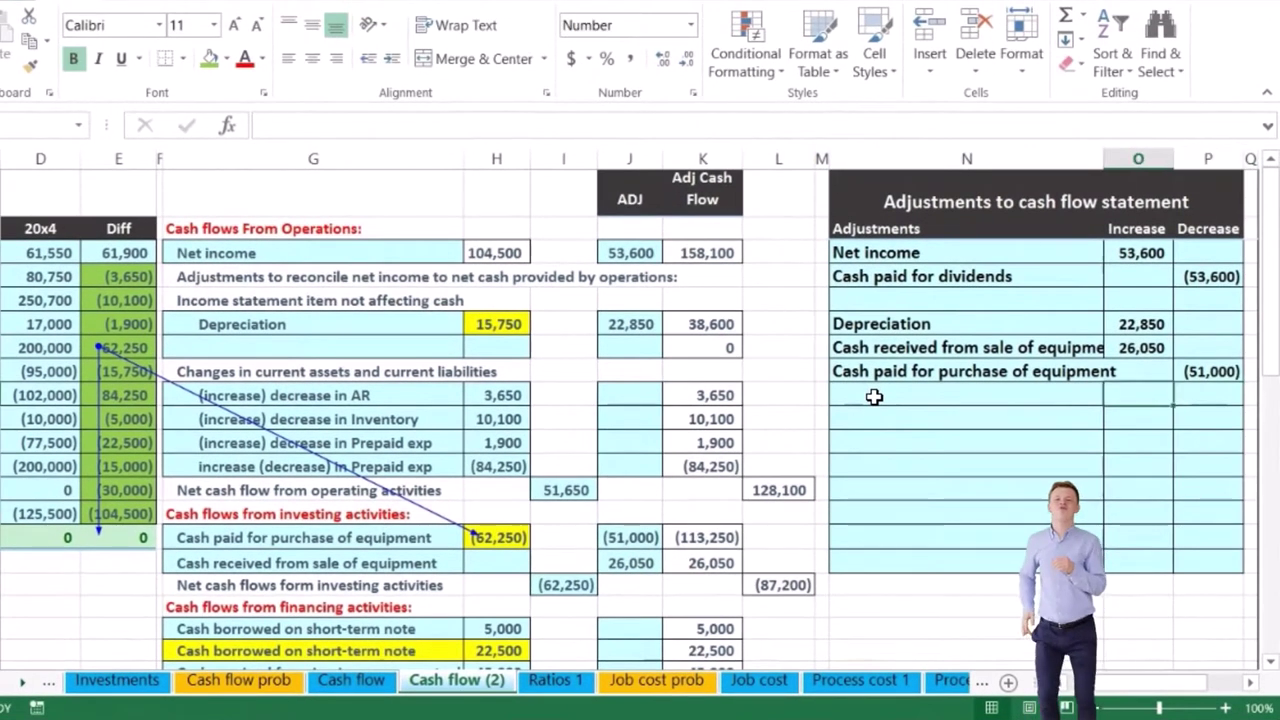
{"action": "double_click", "coordinate": [874, 397]}
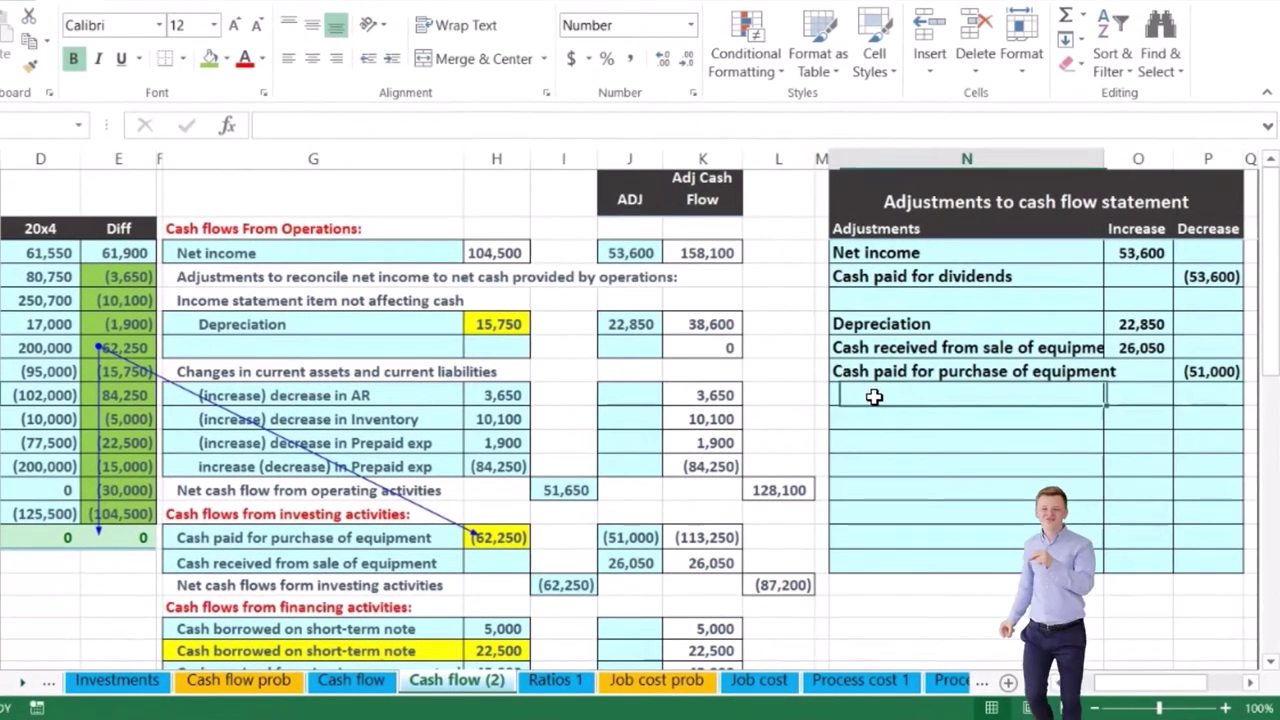
{"action": "type", "text": "Loss on sale"}
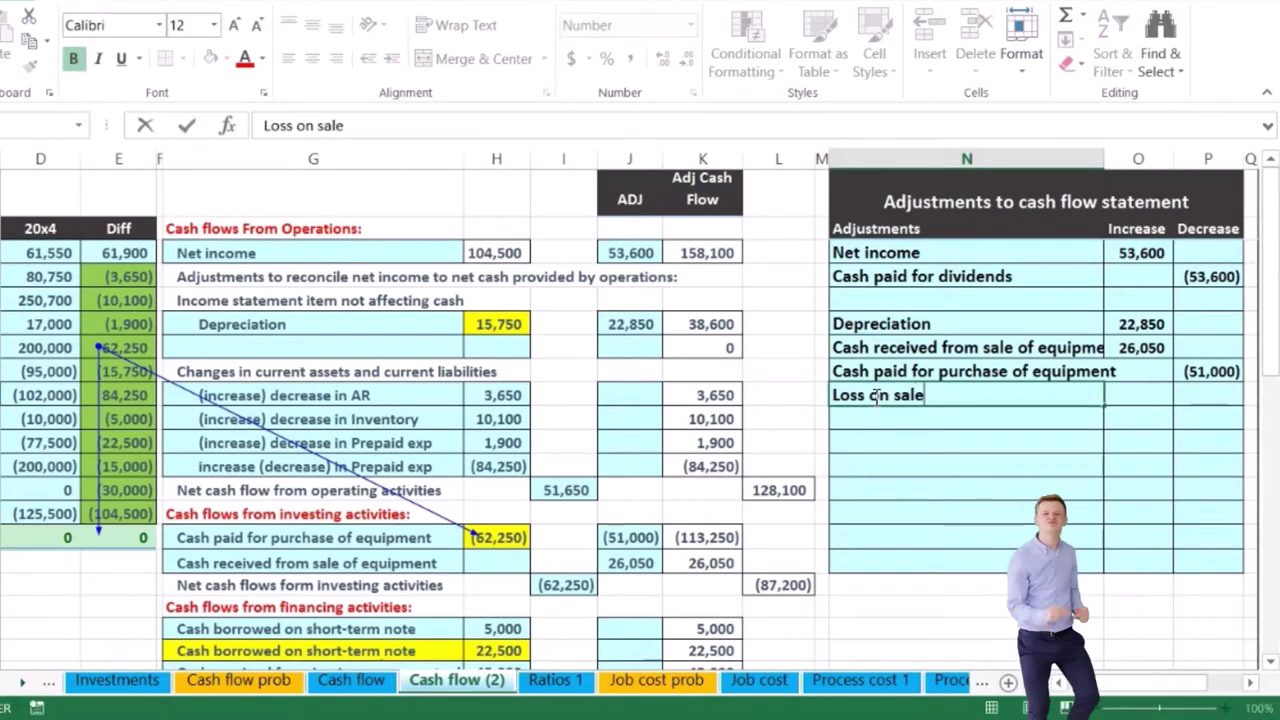
{"action": "key", "text": "Tab"}
{"action": "key", "text": "Tab"}
{"action": "scroll", "coordinate": [866, 394], "scroll_direction": "right", "scroll_amount": 3}
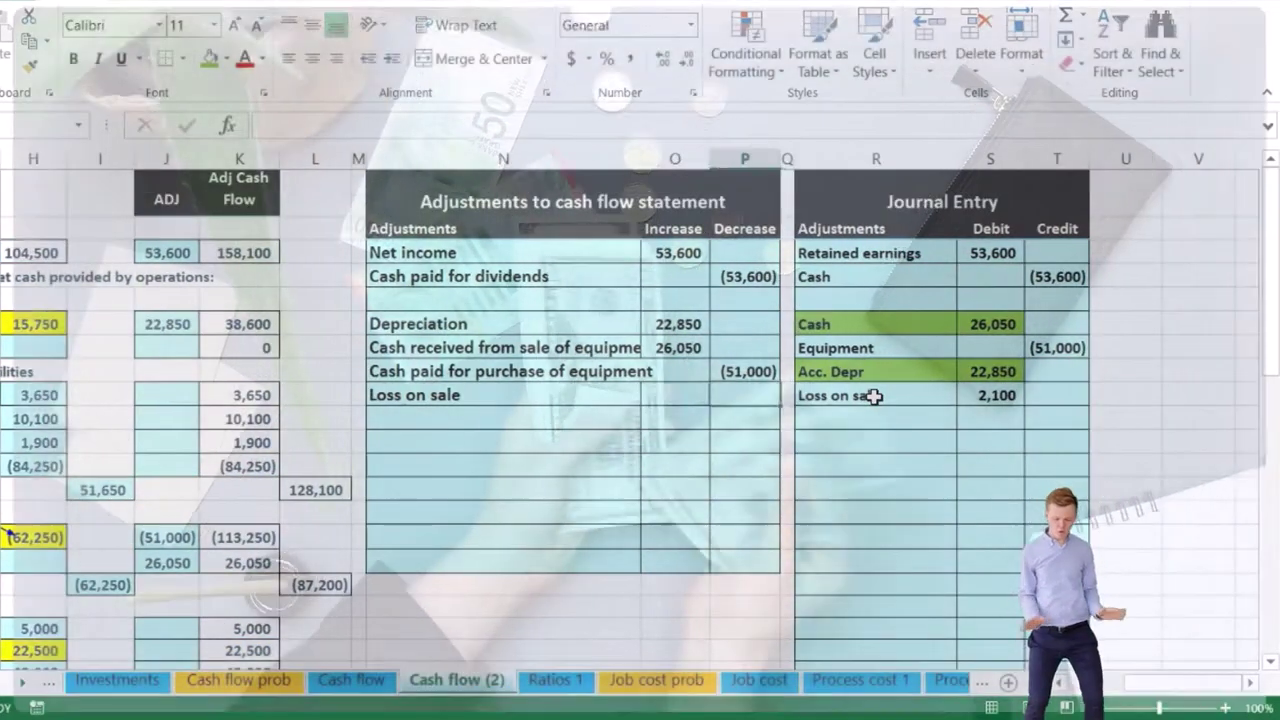
{"action": "key", "text": "Left"}
{"action": "type", "text": "="}
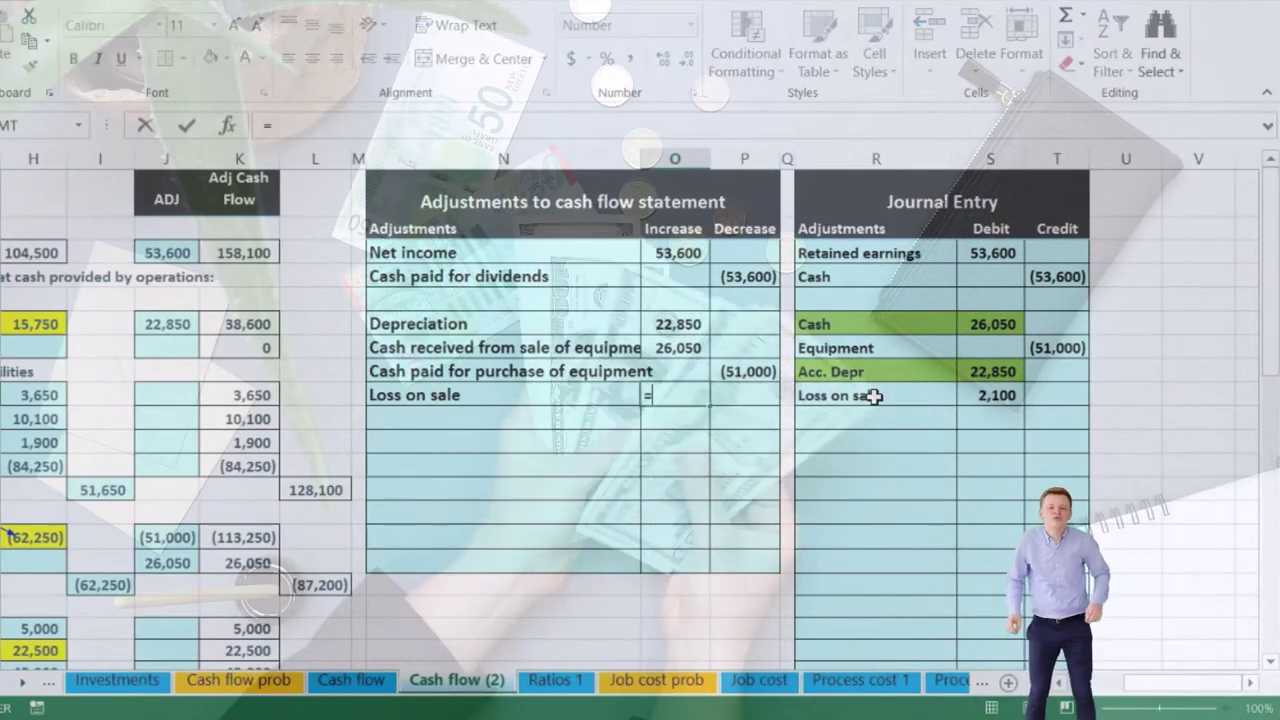
{"action": "key", "text": "Return"}
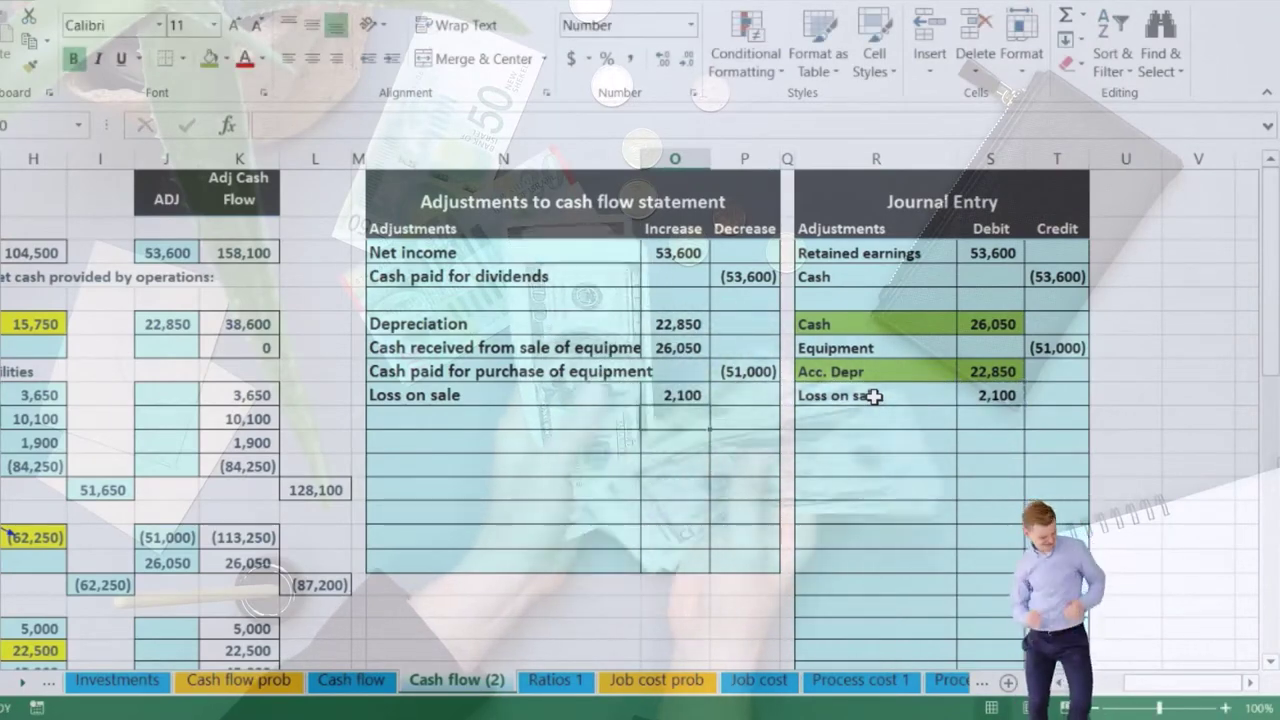
Step: Copy the "Loss on sale" label from N9 into the blank line G7 below Depreciation, pasting only its value
{"action": "key", "text": "Left"}
{"action": "key", "text": "Left"}
{"action": "key", "text": "Left"}
{"action": "key", "text": "Left"}
{"action": "key", "text": "Left"}
{"action": "key", "text": "Left"}
{"action": "key", "text": "Left"}
{"action": "key", "text": "Left"}
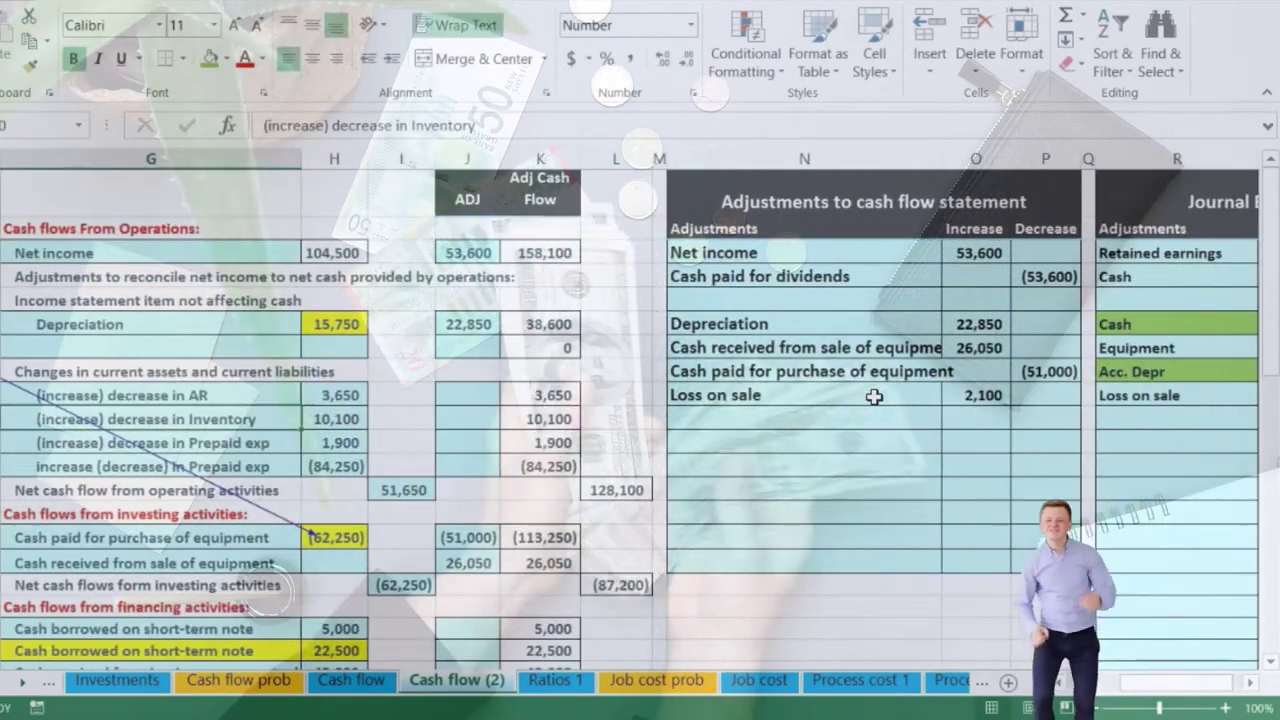
{"action": "key", "text": "Right"}
{"action": "key", "text": "Right"}
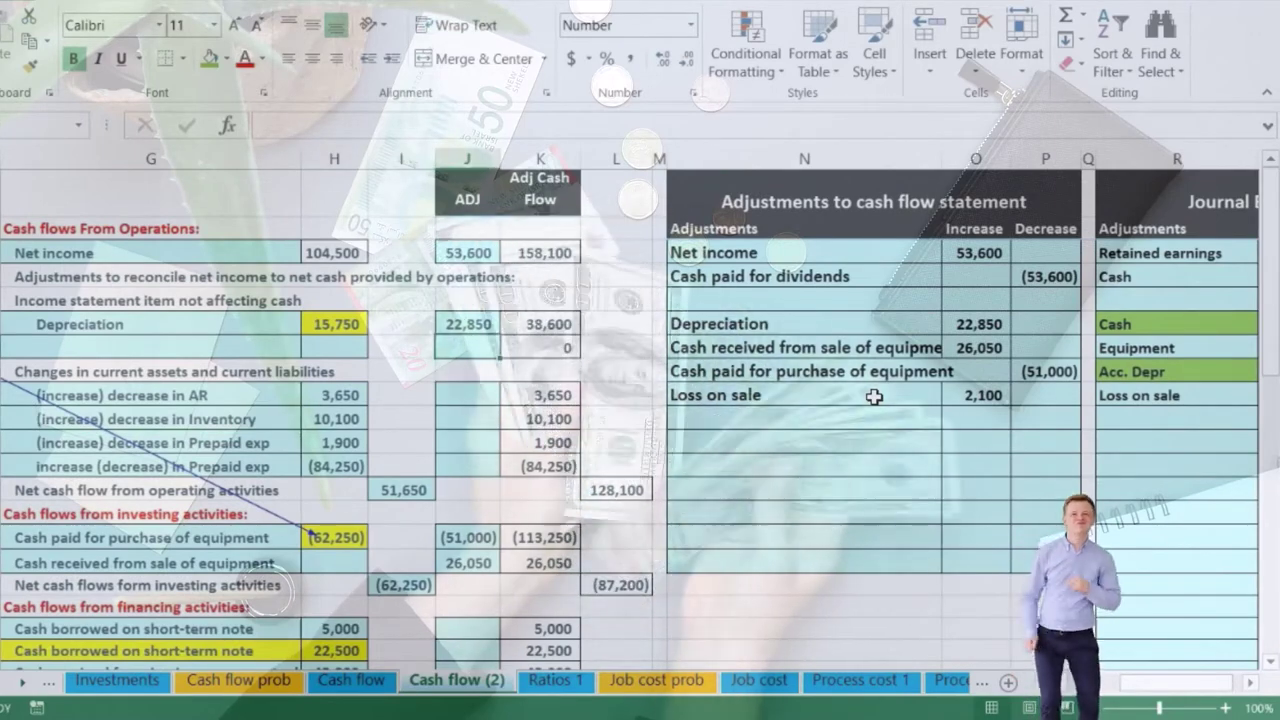
{"action": "left_click", "coordinate": [829, 395]}
{"action": "right_click", "coordinate": [828, 398]}
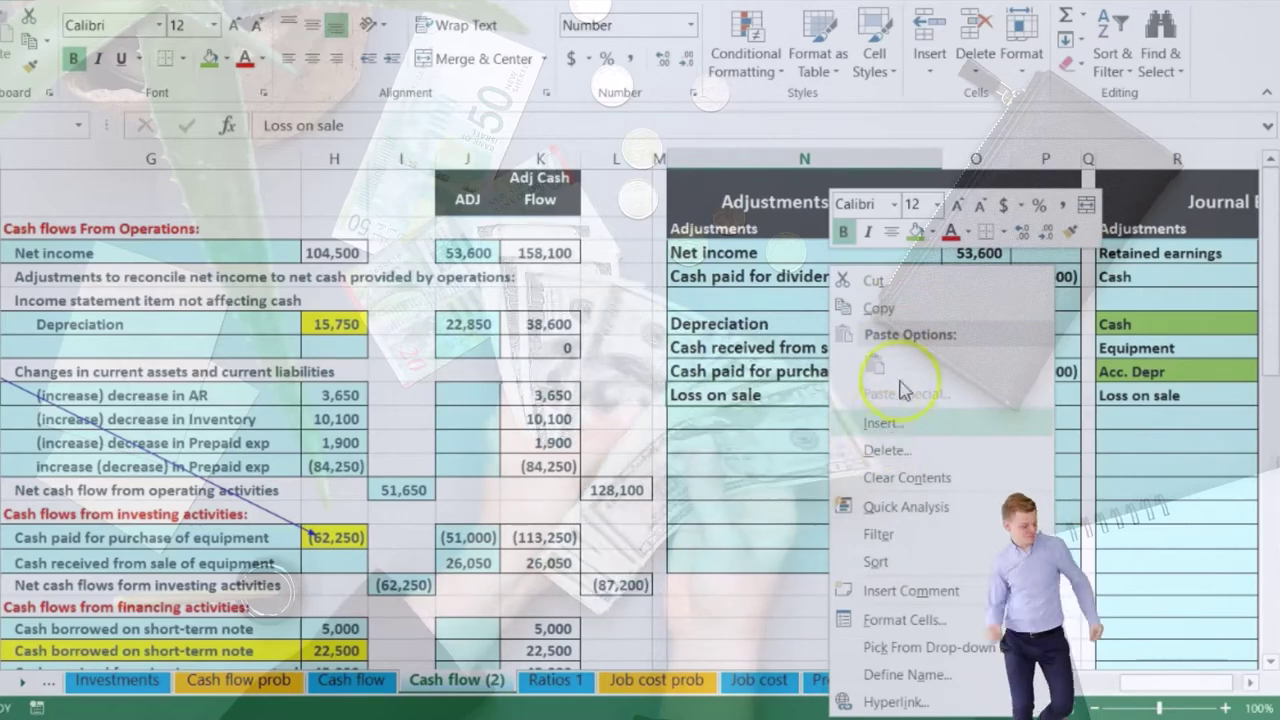
{"action": "left_click", "coordinate": [901, 305]}
{"action": "right_click", "coordinate": [221, 351]}
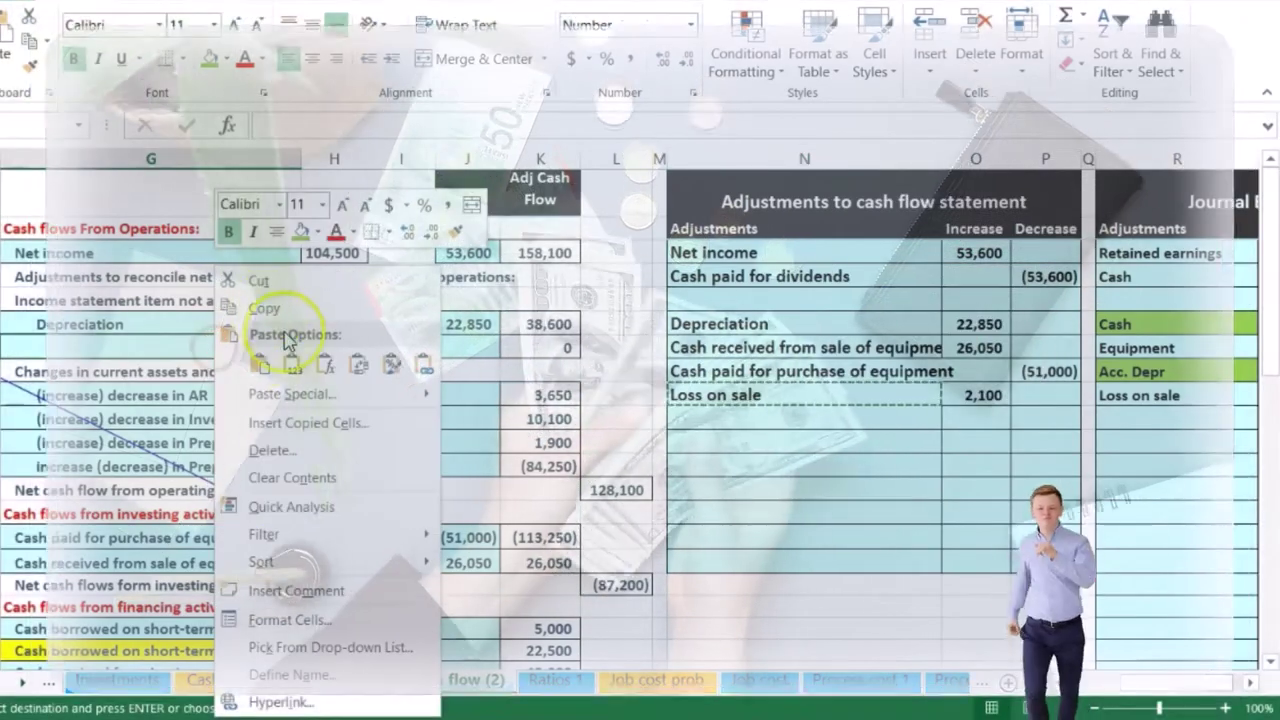
{"action": "left_click", "coordinate": [283, 358]}
Step: Link ADJ cell J7 on the "Loss on sale" line to the adjustment's increase amount in O9
{"action": "left_click", "coordinate": [467, 348]}
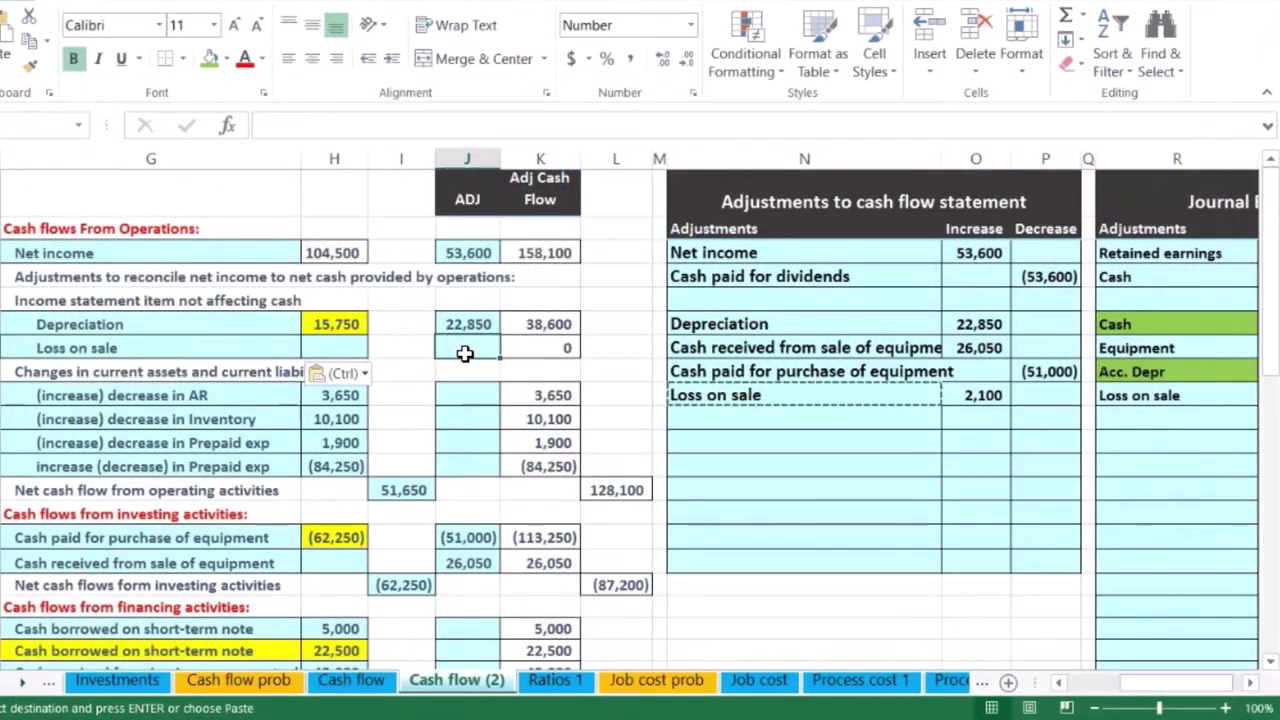
{"action": "type", "text": "="}
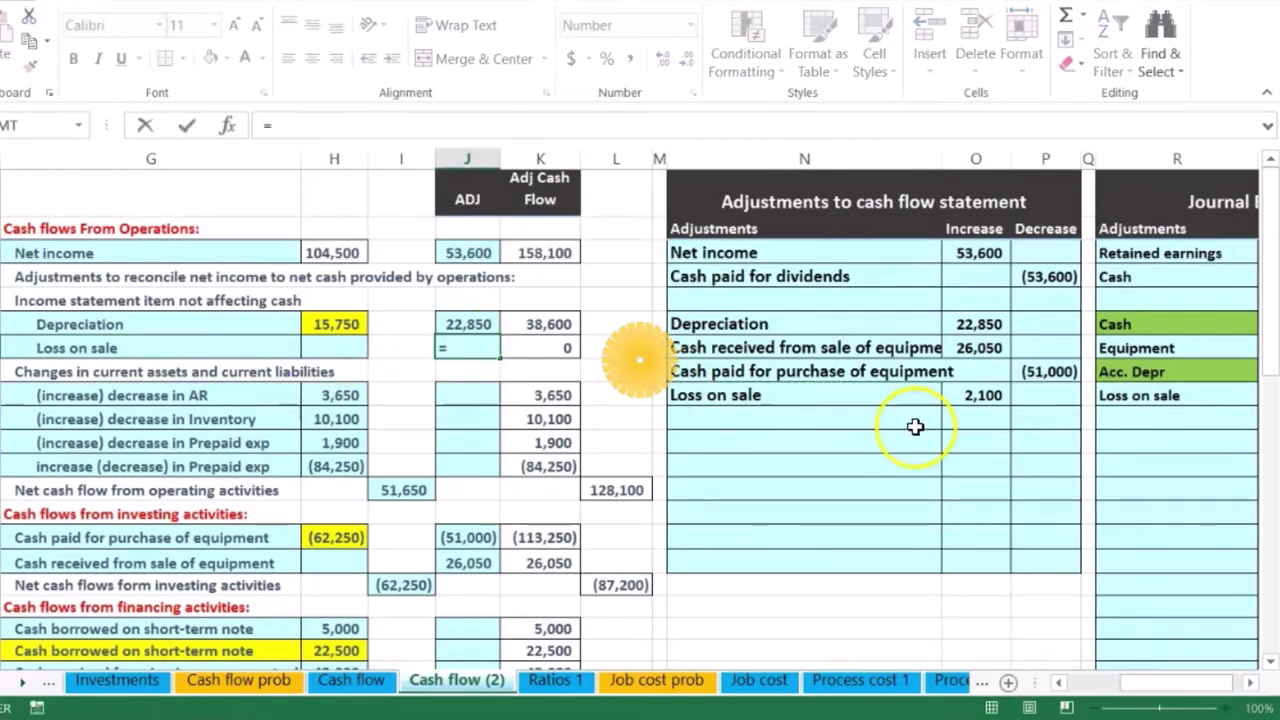
{"action": "left_click", "coordinate": [966, 395]}
{"action": "key", "text": "Return"}
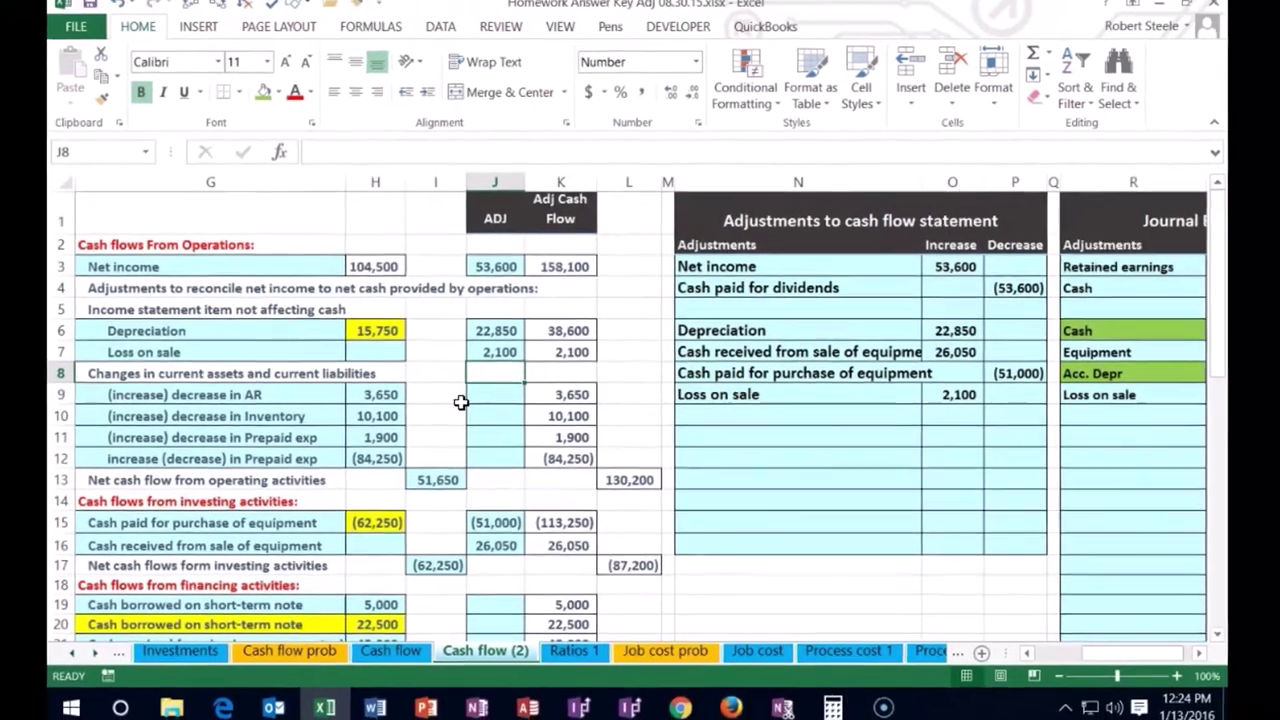
Step: Check the year-end cash difference in J26, and inspect the adjusted depreciation total in K6
{"action": "scroll", "coordinate": [430, 410], "scroll_direction": "down", "scroll_amount": 3}
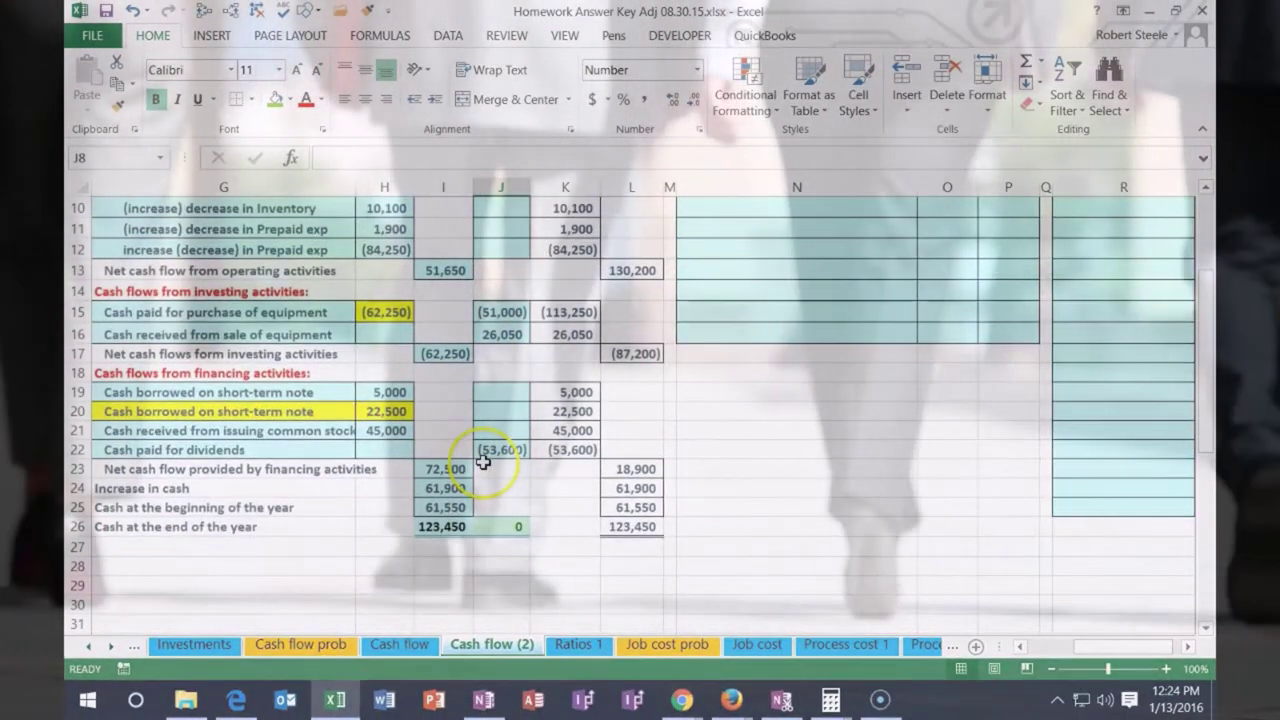
{"action": "scroll", "coordinate": [486, 461], "scroll_direction": "up", "scroll_amount": 3}
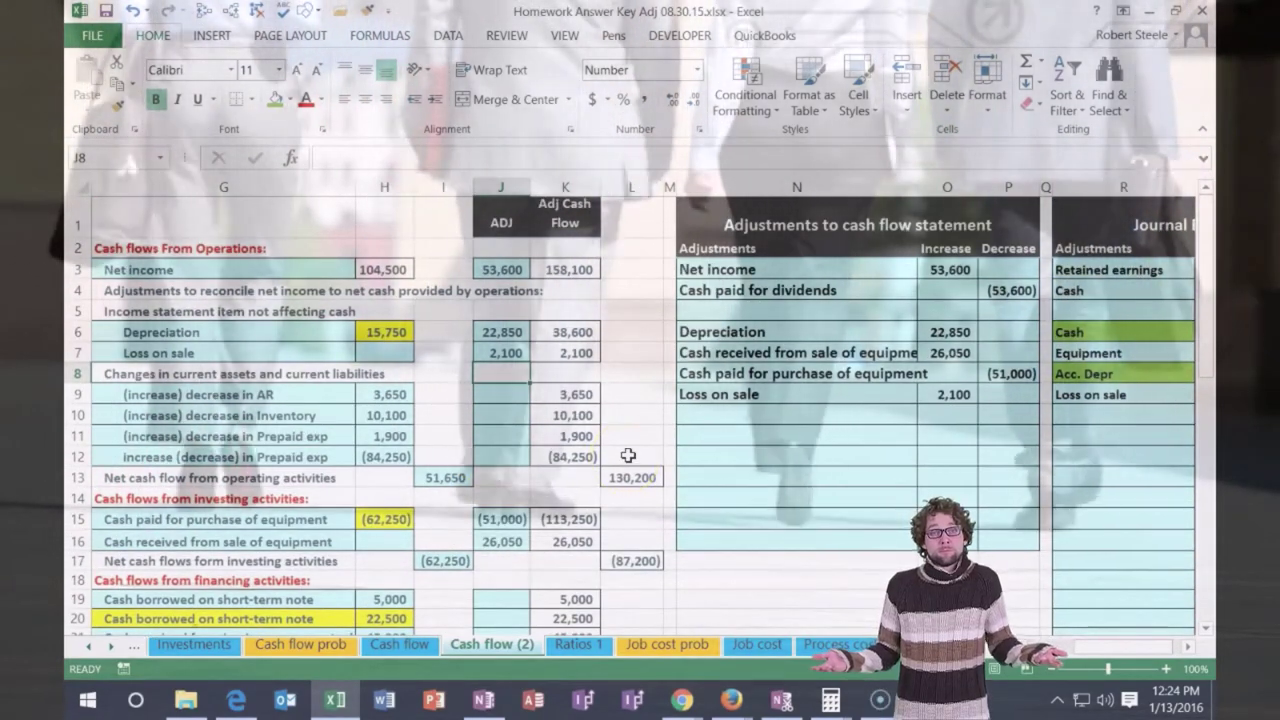
{"action": "left_click", "coordinate": [569, 334]}
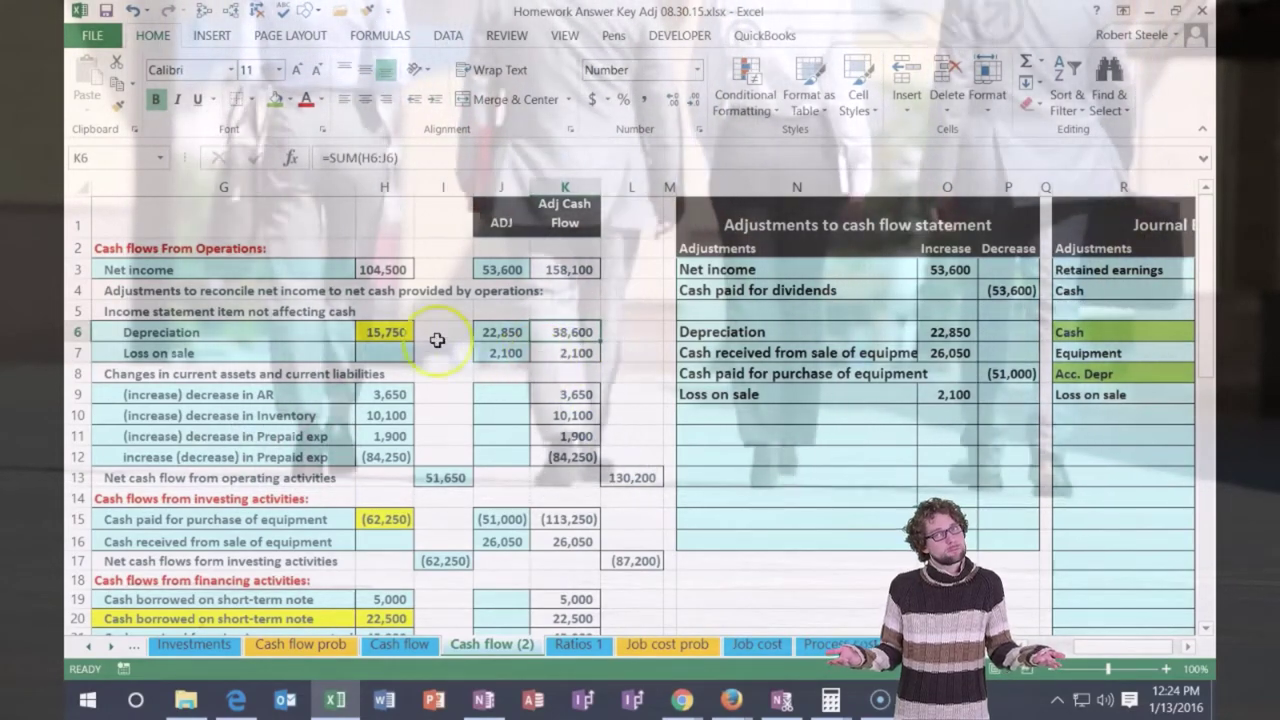
Step: Change the fill of the Depreciation amount in H6 to light blue, matching the surrounding cells
{"action": "right_click", "coordinate": [395, 337]}
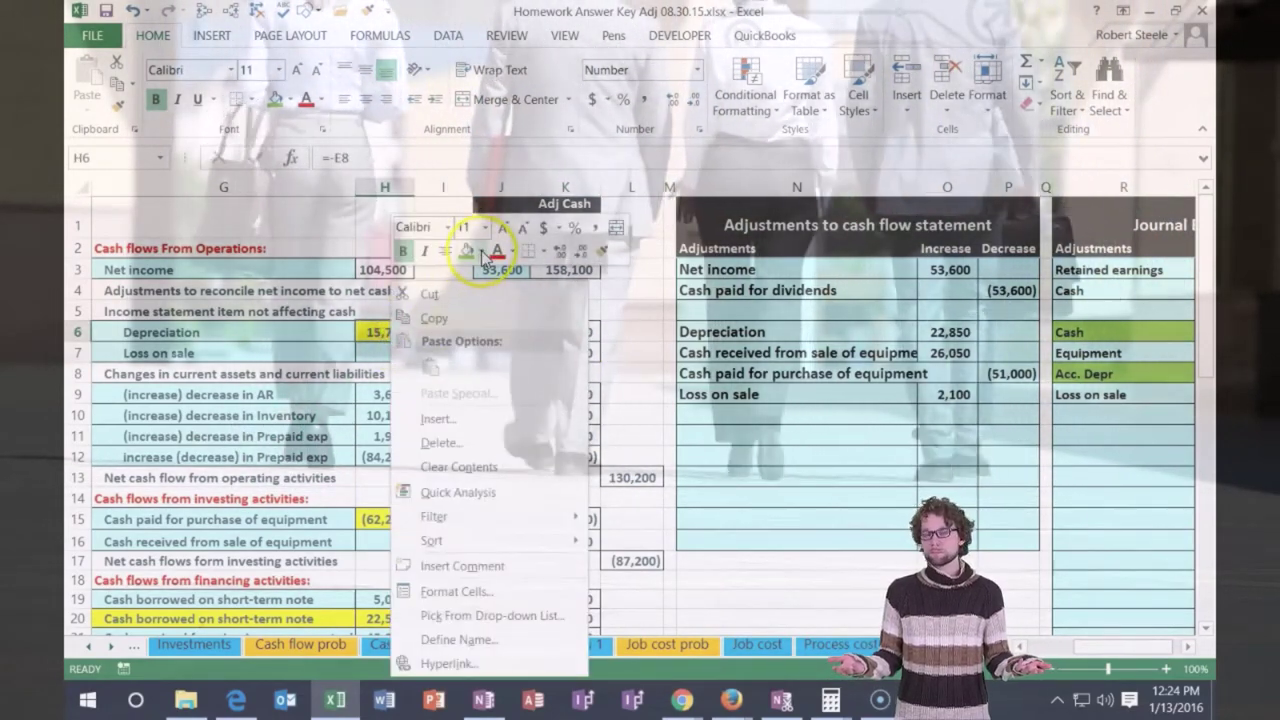
{"action": "left_click", "coordinate": [479, 251]}
{"action": "left_click", "coordinate": [481, 440]}
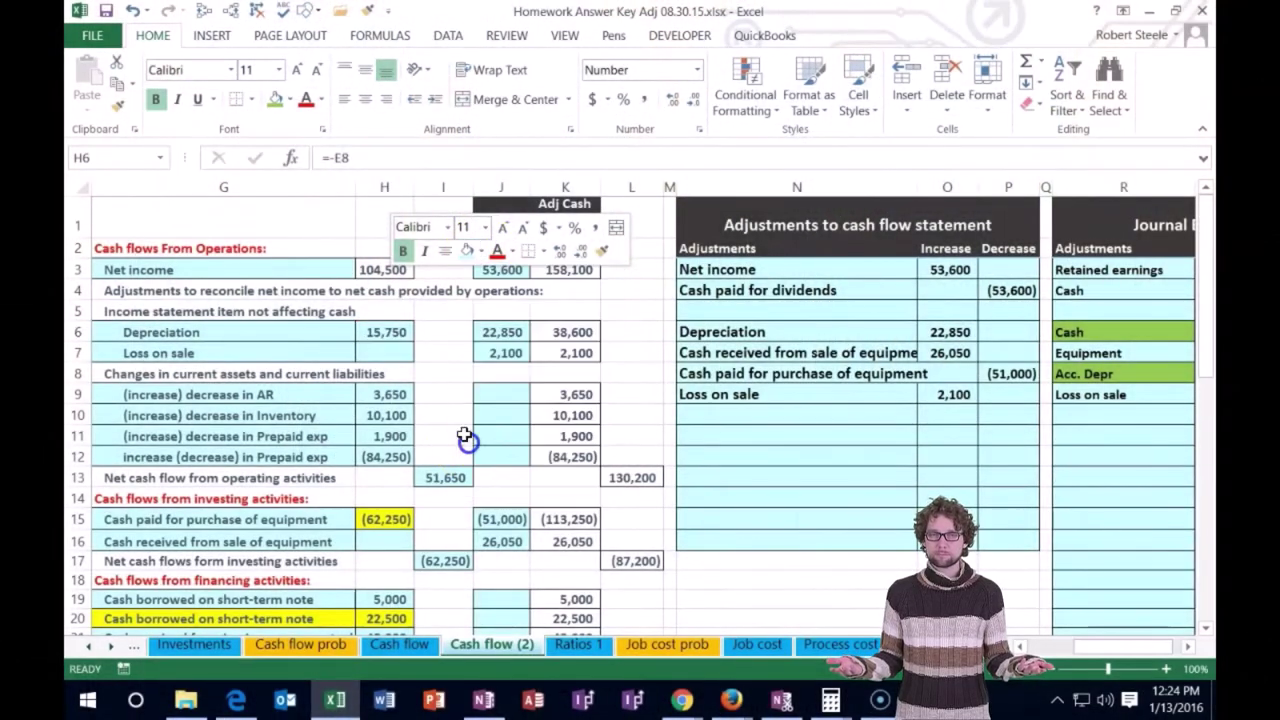
{"action": "right_click", "coordinate": [371, 270]}
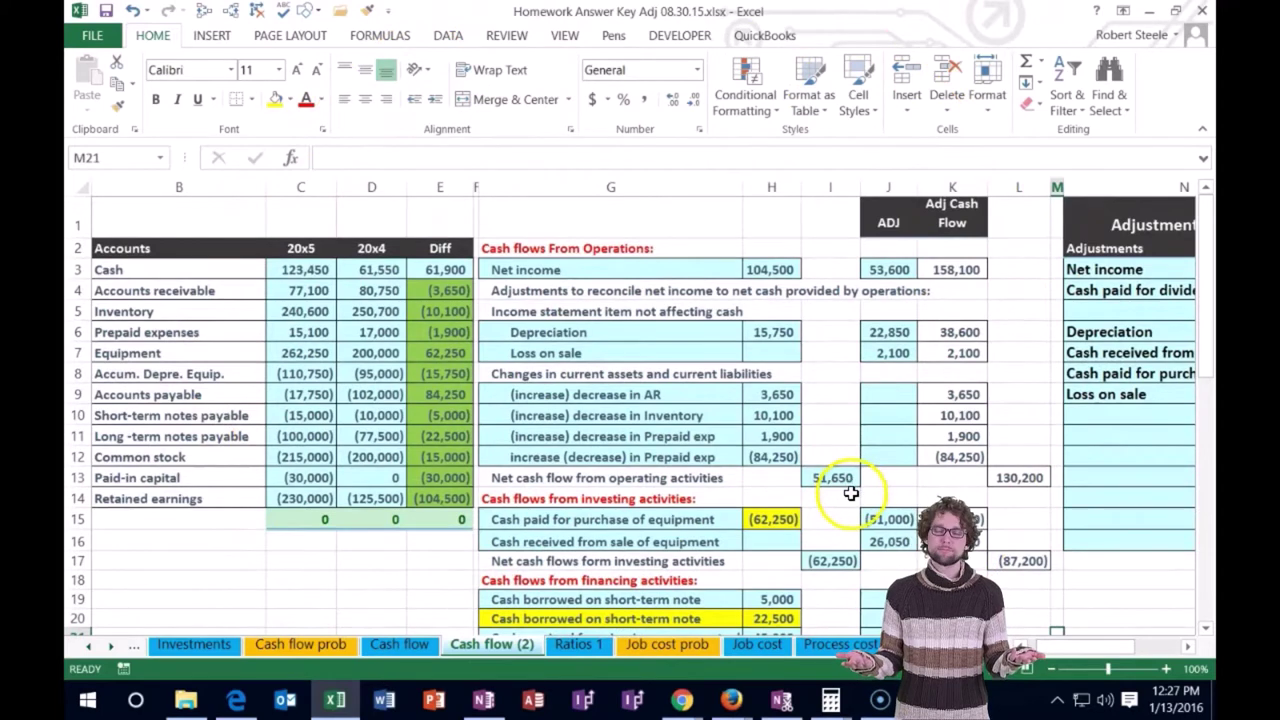
Step: Review the adjusted cash paid for purchase of equipment in K15 and the purchased equipment details in the source data in column A
{"action": "scroll", "coordinate": [850, 492], "scroll_direction": "down", "scroll_amount": 1}
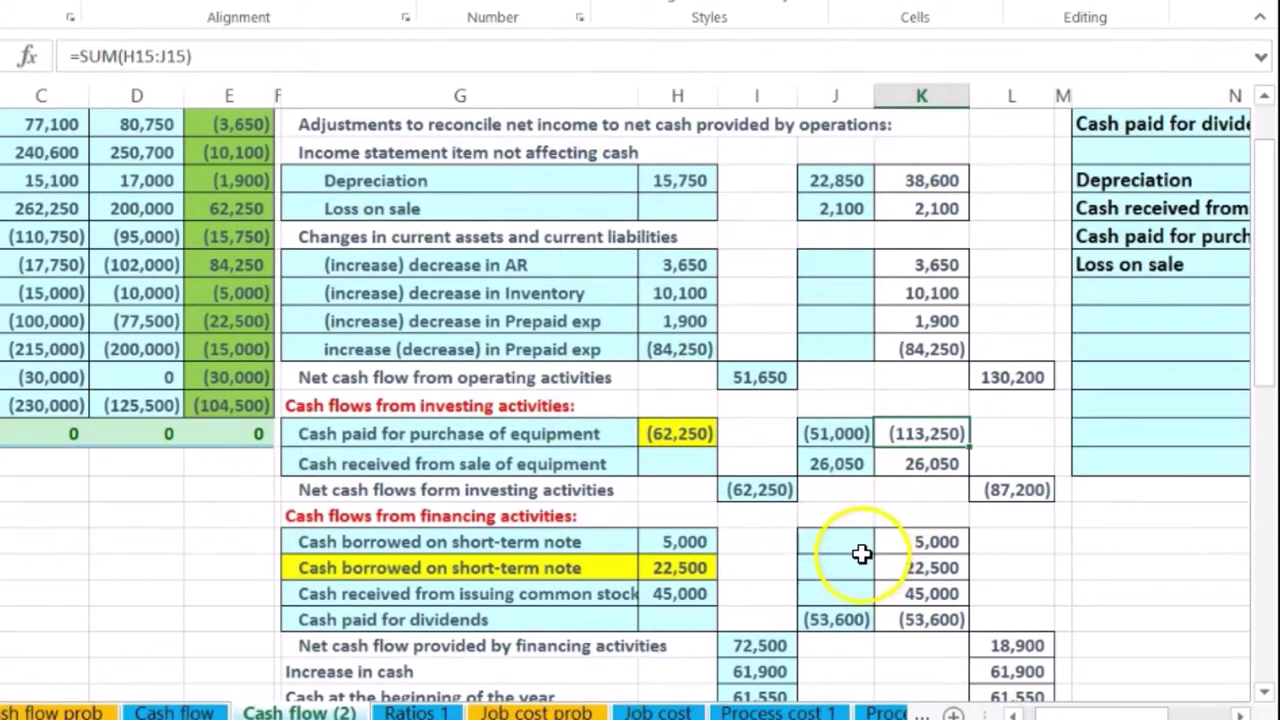
{"action": "scroll", "coordinate": [855, 567], "scroll_direction": "up", "scroll_amount": 2}
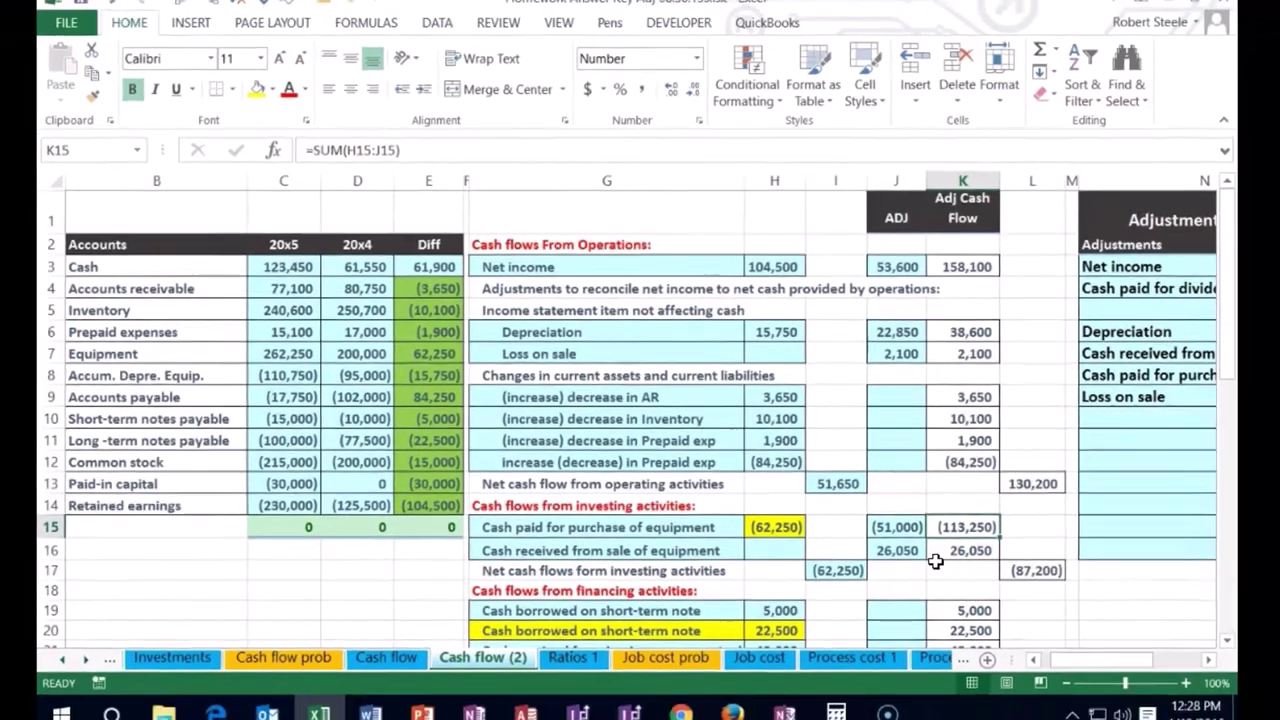
{"action": "key", "text": "Left"}
{"action": "key", "text": "Left"}
{"action": "key", "text": "Left"}
{"action": "key", "text": "Left"}
{"action": "key", "text": "Home"}
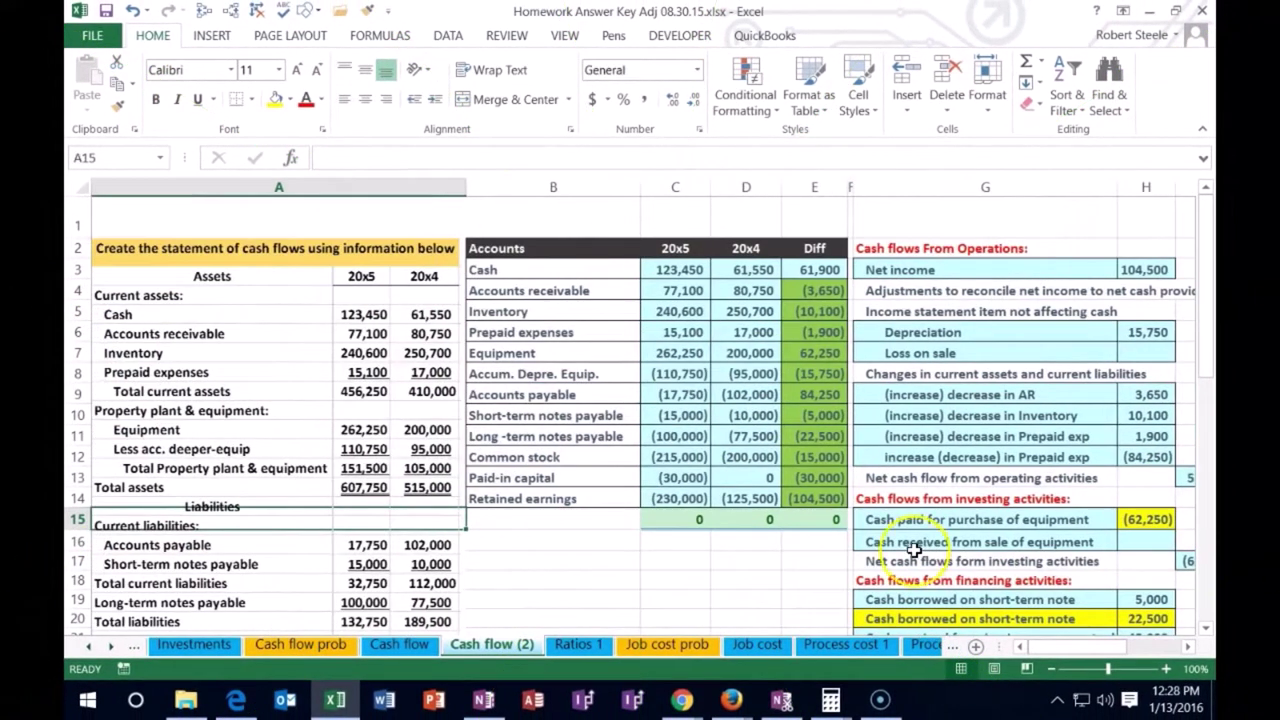
{"action": "scroll", "coordinate": [694, 535], "scroll_direction": "down", "scroll_amount": 9}
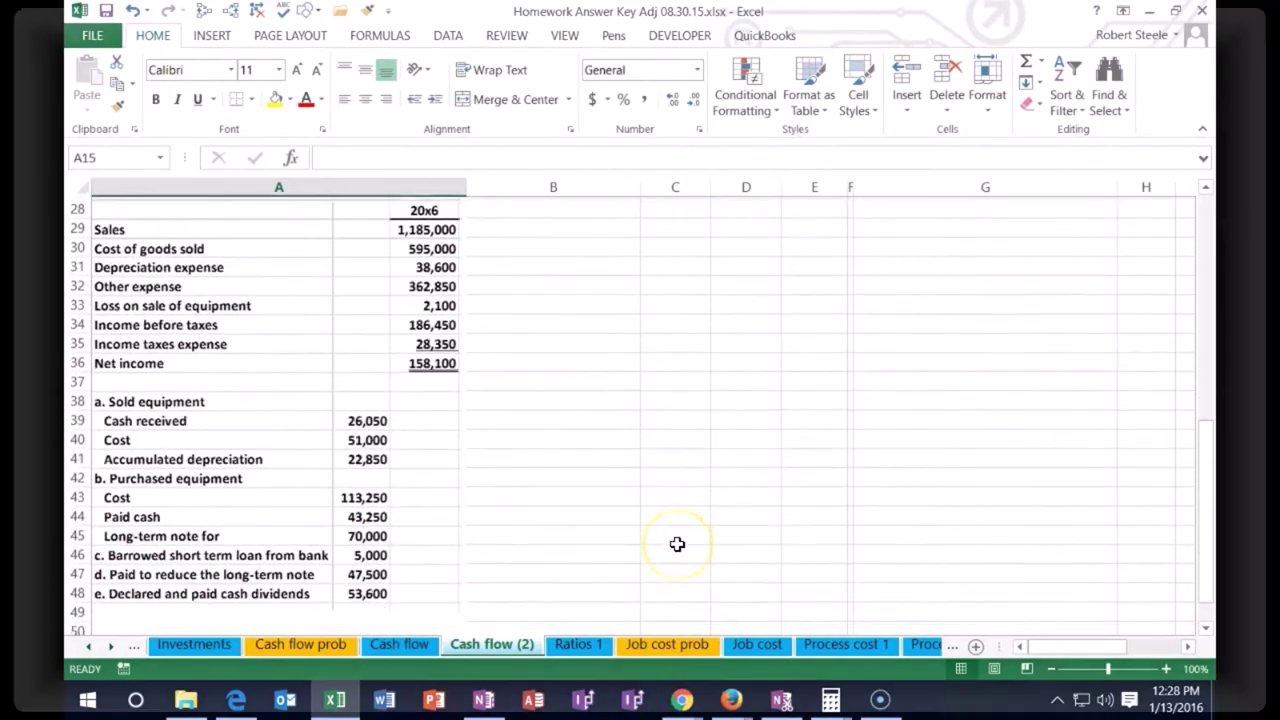
{"action": "scroll", "coordinate": [677, 543], "scroll_direction": "down", "scroll_amount": 1}
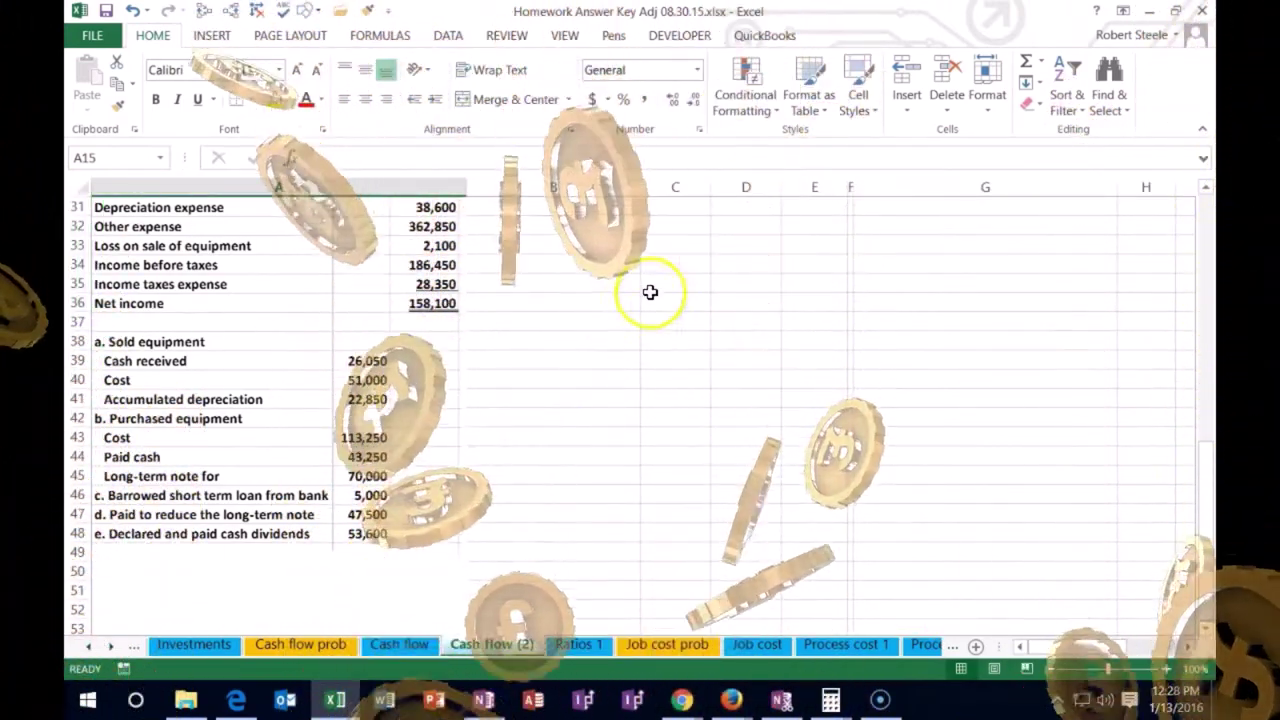
Step: Enter a Cash line in R12 of the Journal Entry table with -43250 as its credit in T12
{"action": "left_click", "coordinate": [713, 252]}
{"action": "key", "text": "Right"}
{"action": "key", "text": "Right"}
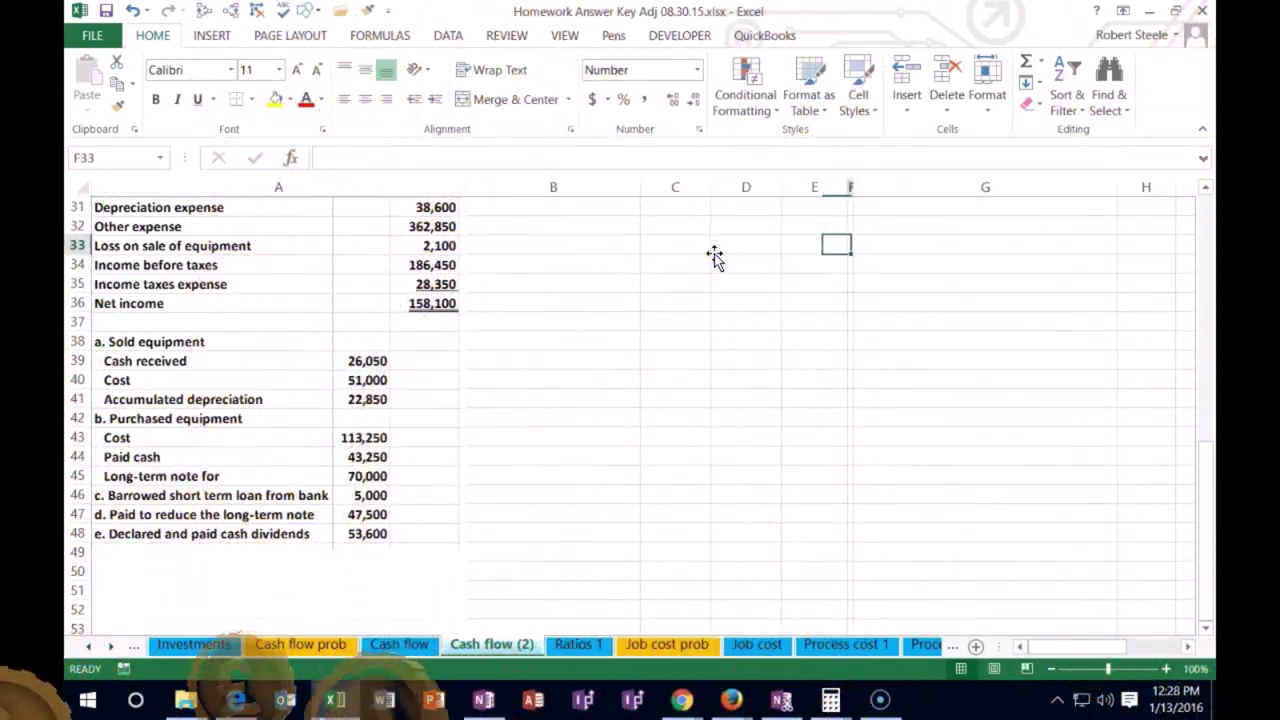
{"action": "key", "text": "Right"}
{"action": "key", "text": "Right"}
{"action": "key", "text": "Right"}
{"action": "key", "text": "Right"}
{"action": "key", "text": "Right"}
{"action": "key", "text": "Right"}
{"action": "key", "text": "Right"}
{"action": "key", "text": "Right"}
{"action": "key", "text": "Right"}
{"action": "key", "text": "Right"}
{"action": "key", "text": "Page_Up"}
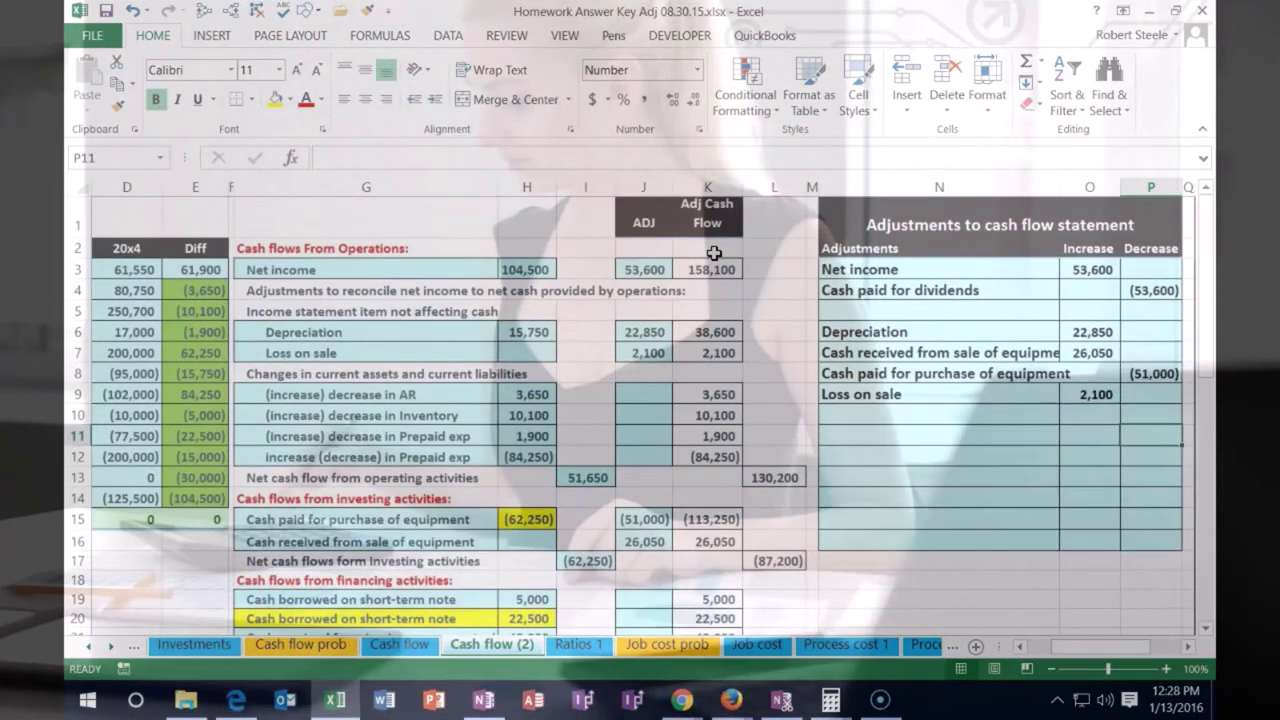
{"action": "key", "text": "Right"}
{"action": "key", "text": "Right"}
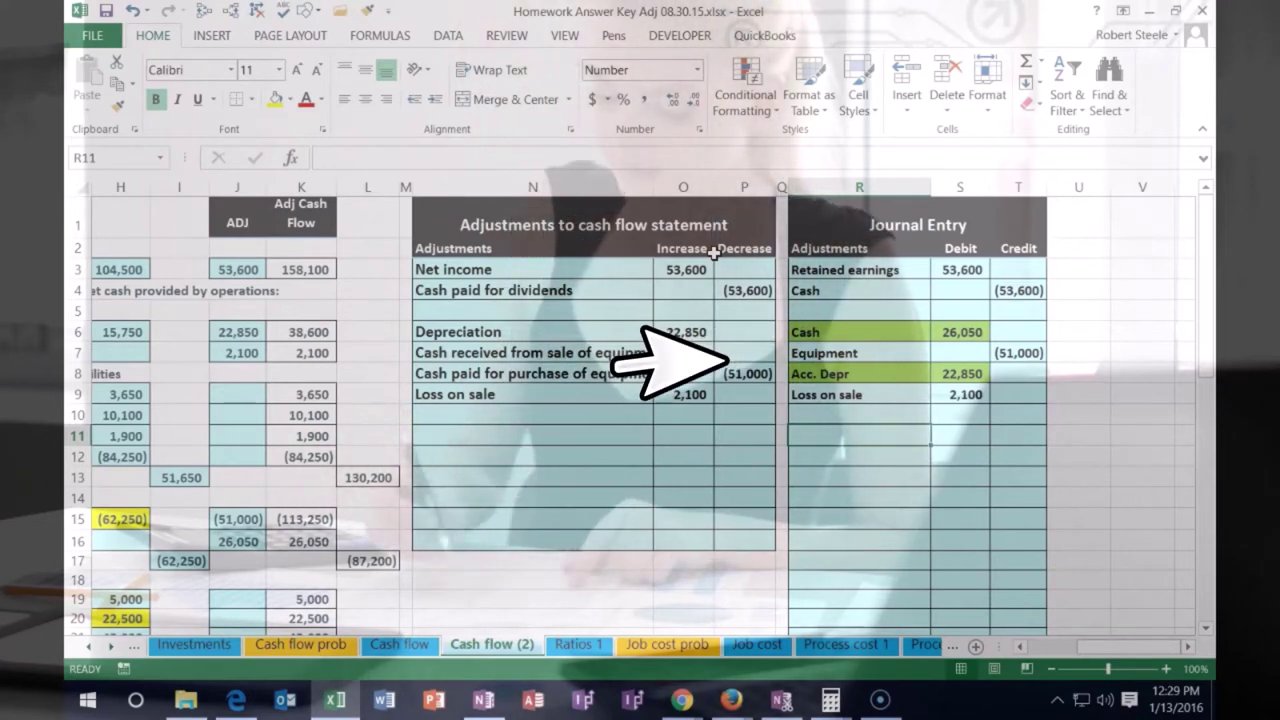
{"action": "key", "text": "Down"}
{"action": "type", "text": "Ca"}
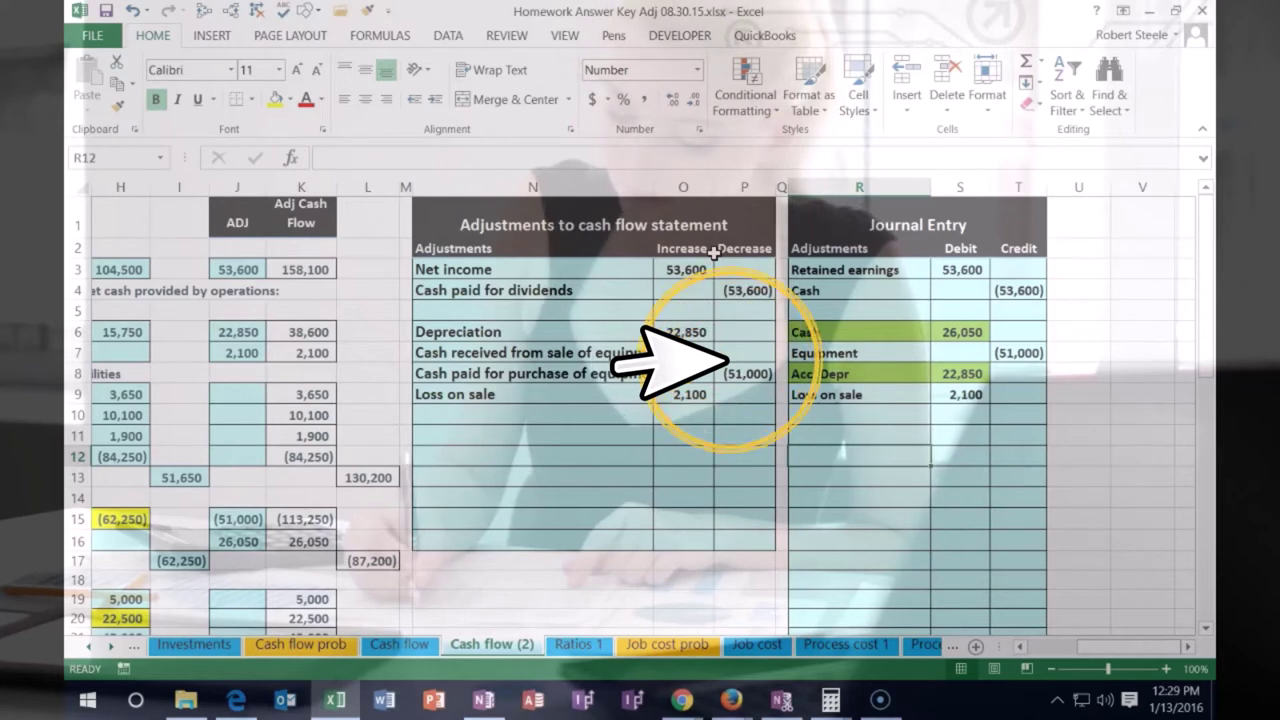
{"action": "type", "text": "sh"}
{"action": "key", "text": "Tab"}
{"action": "key", "text": "Tab"}
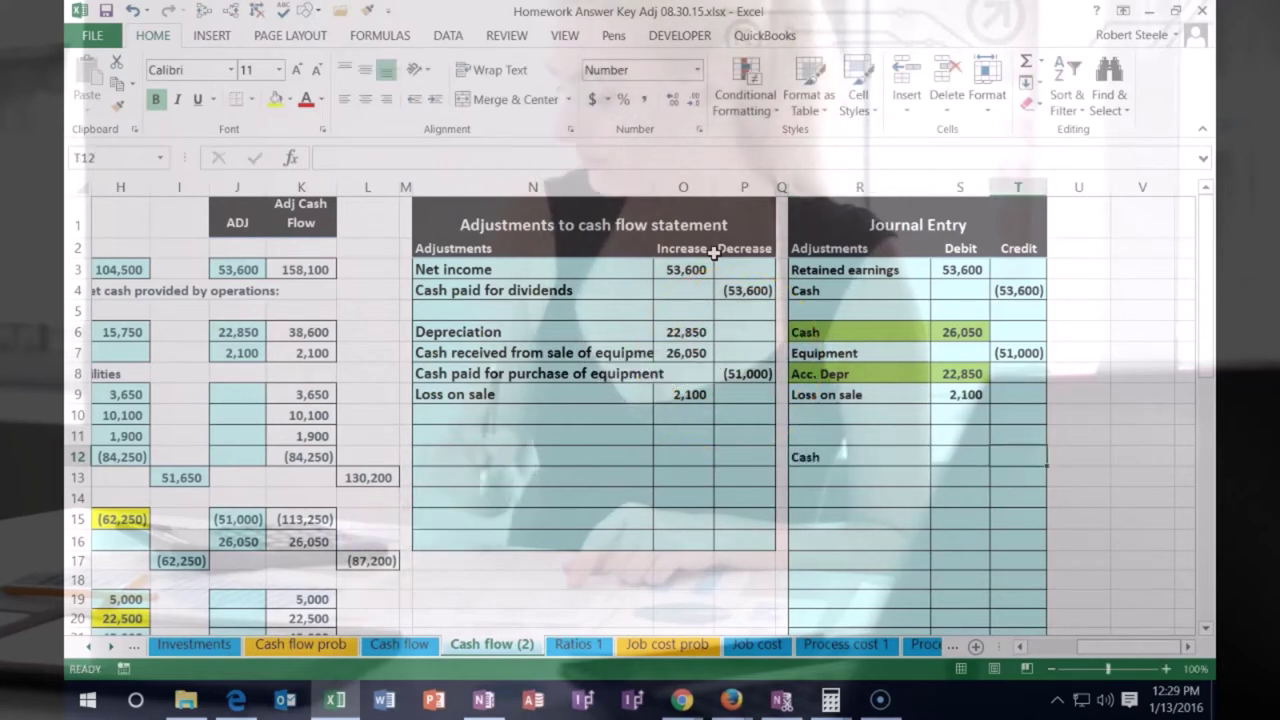
{"action": "type", "text": "-43250"}
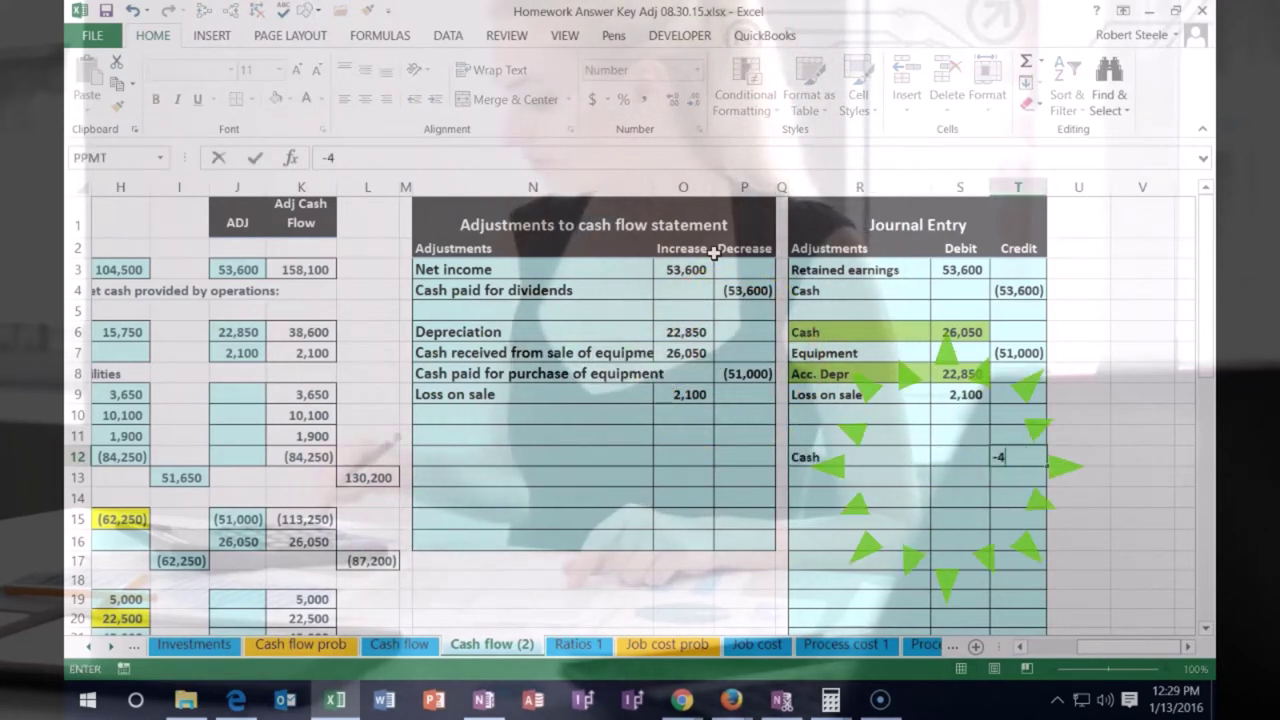
{"action": "key", "text": "Return"}
Step: Enter the Equipment line in R11, above the new Cash line, with a debit of 113250 in S11
{"action": "key", "text": "Up"}
{"action": "key", "text": "Up"}
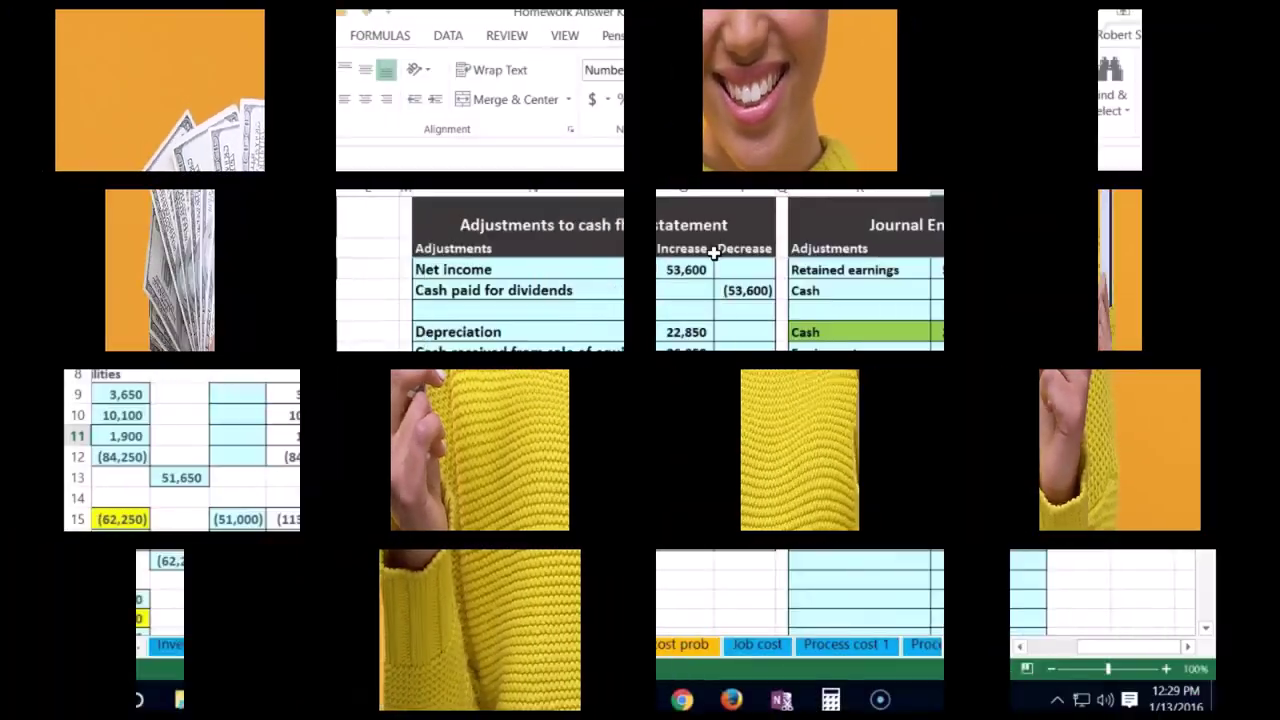
{"action": "key", "text": "Return"}
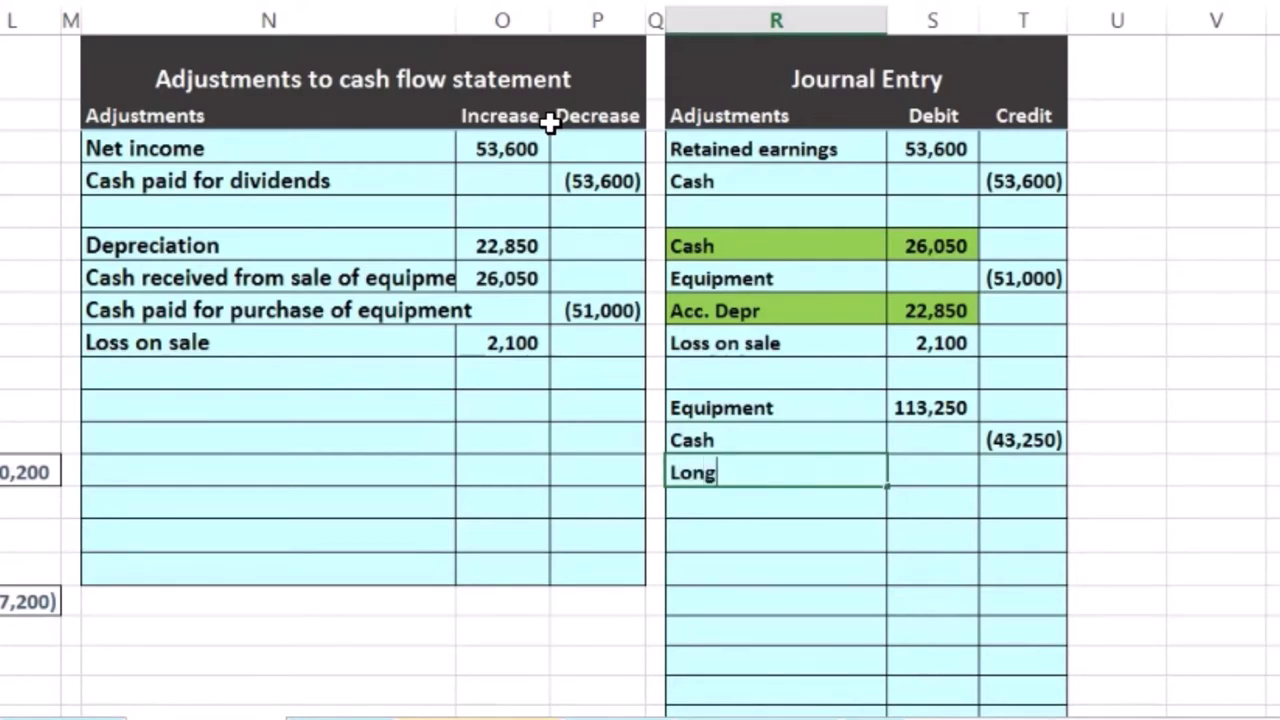
Step: Add a "Long-term notes payable" line in R13 and calculate its credit in T13 as the negative sum of S11:T12
{"action": "type", "text": "Long-term notes payable"}
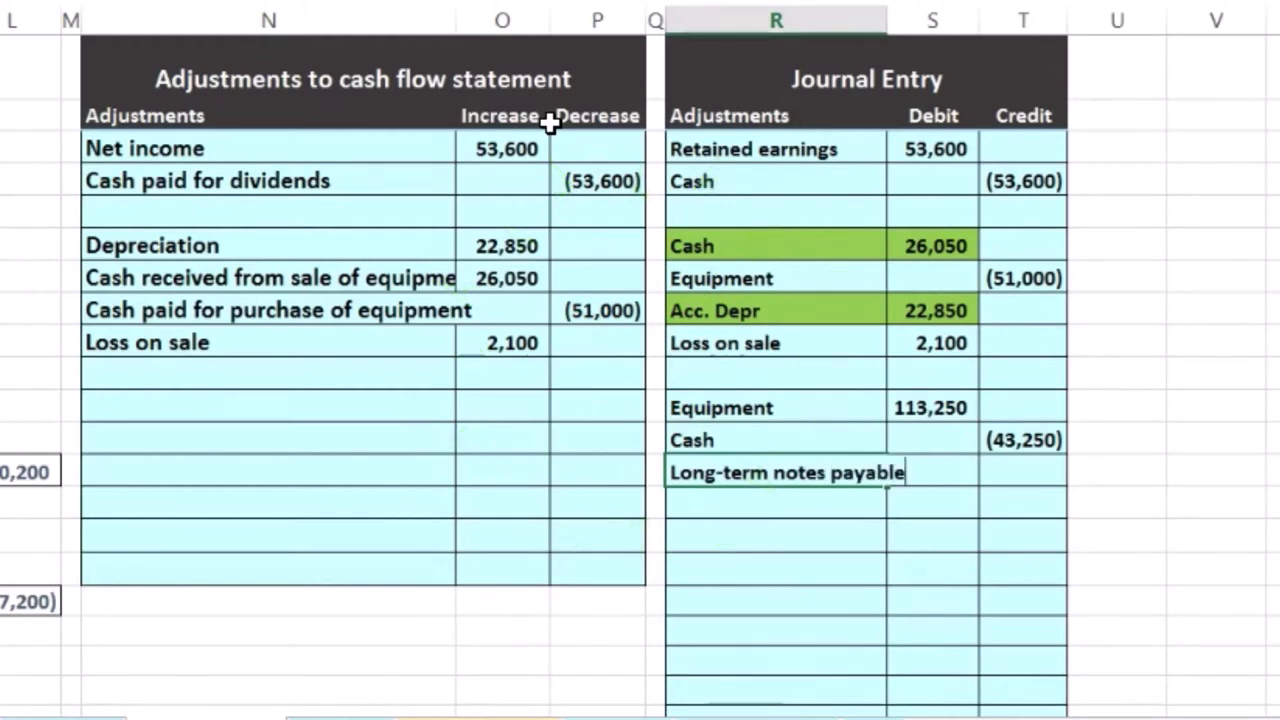
{"action": "key", "text": "Tab"}
{"action": "key", "text": "Tab"}
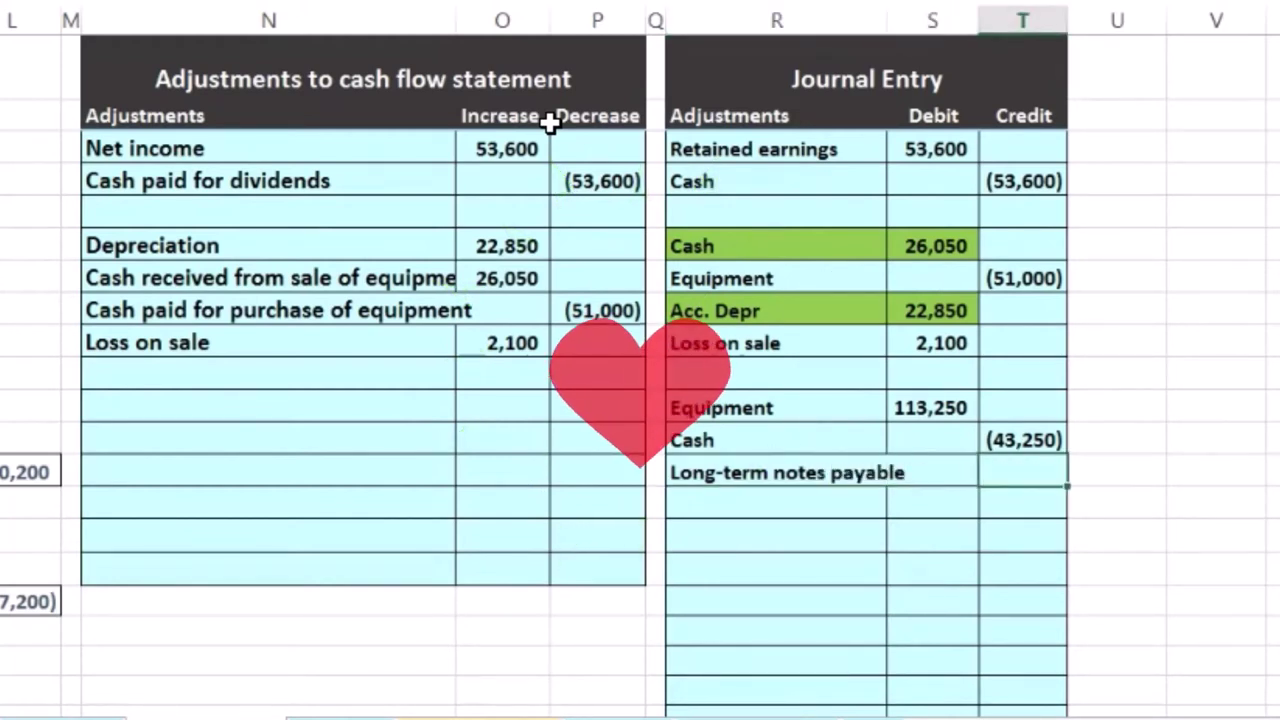
{"action": "type", "text": "sum(S11"}
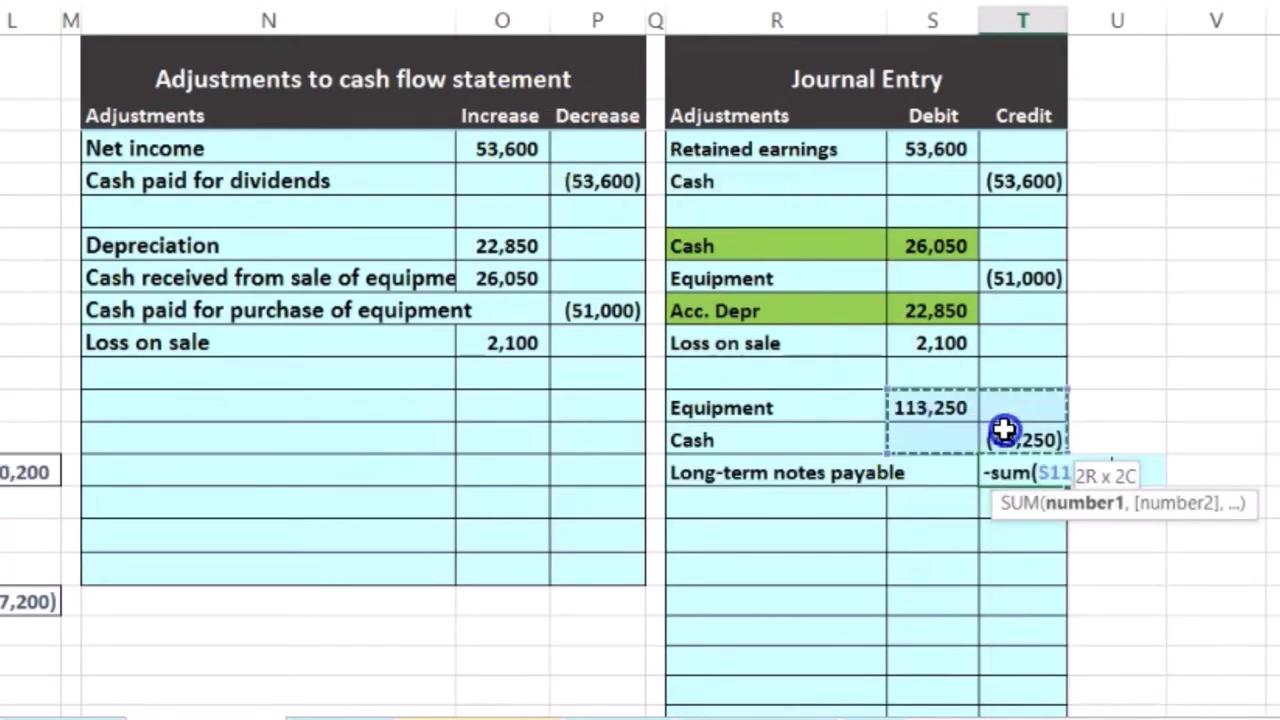
{"action": "left_click_drag", "start_coordinate": [1003, 430], "coordinate": [1003, 431]}
{"action": "key", "text": "Return"}
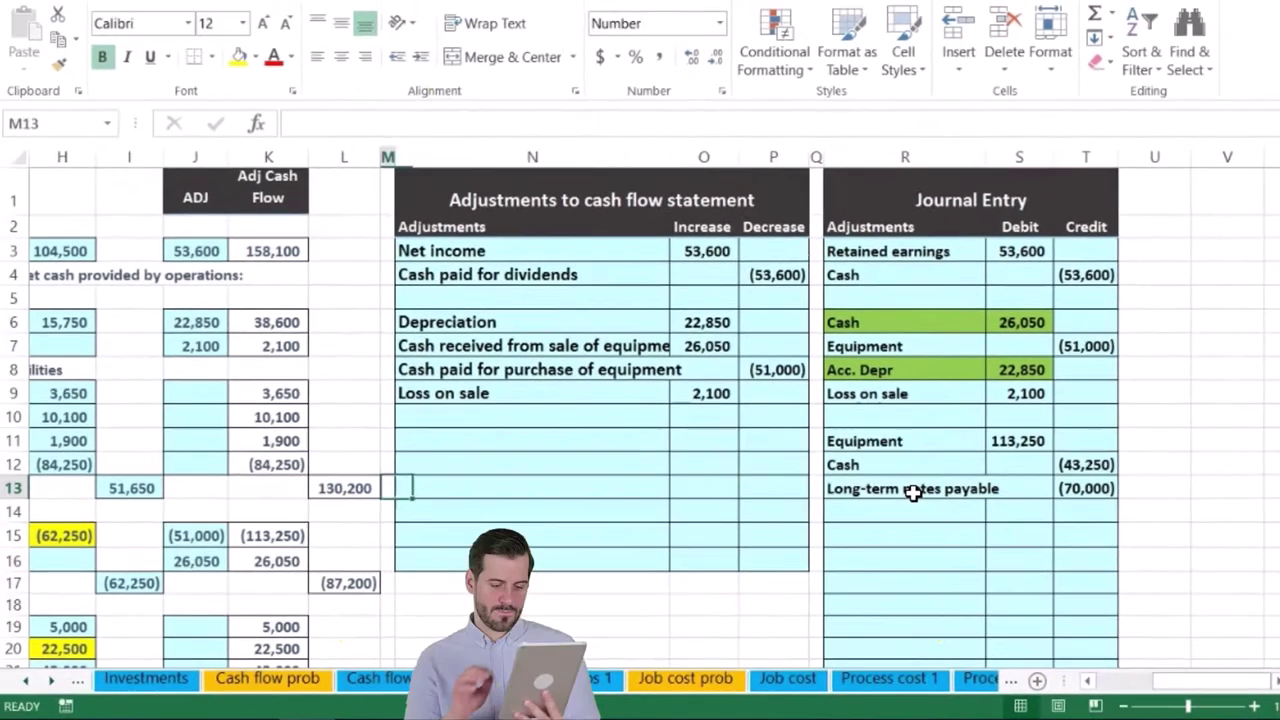
Step: Inspect the adjusted amount for cash paid for purchase of equipment in K15
{"action": "key", "text": "Left"}
{"action": "key", "text": "Left"}
{"action": "key", "text": "Left"}
{"action": "key", "text": "Left"}
{"action": "key", "text": "Left"}
{"action": "key", "text": "Left"}
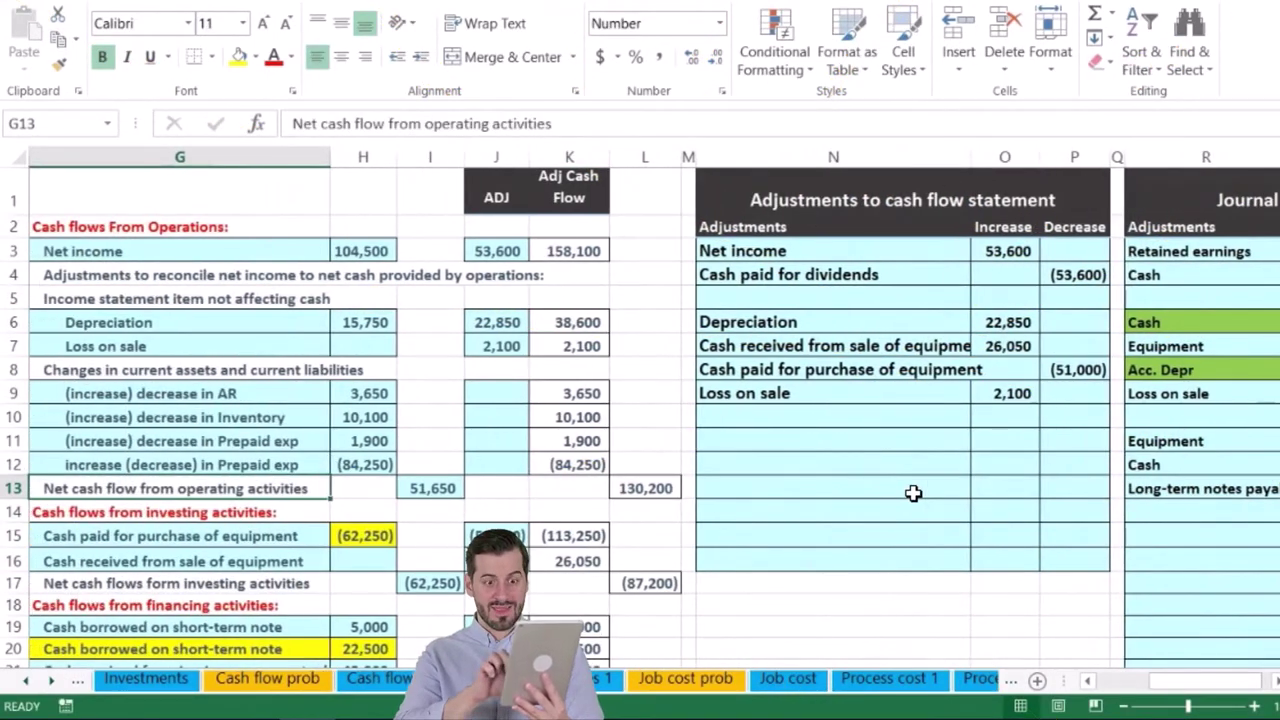
{"action": "scroll", "coordinate": [758, 538], "scroll_direction": "down", "scroll_amount": 1}
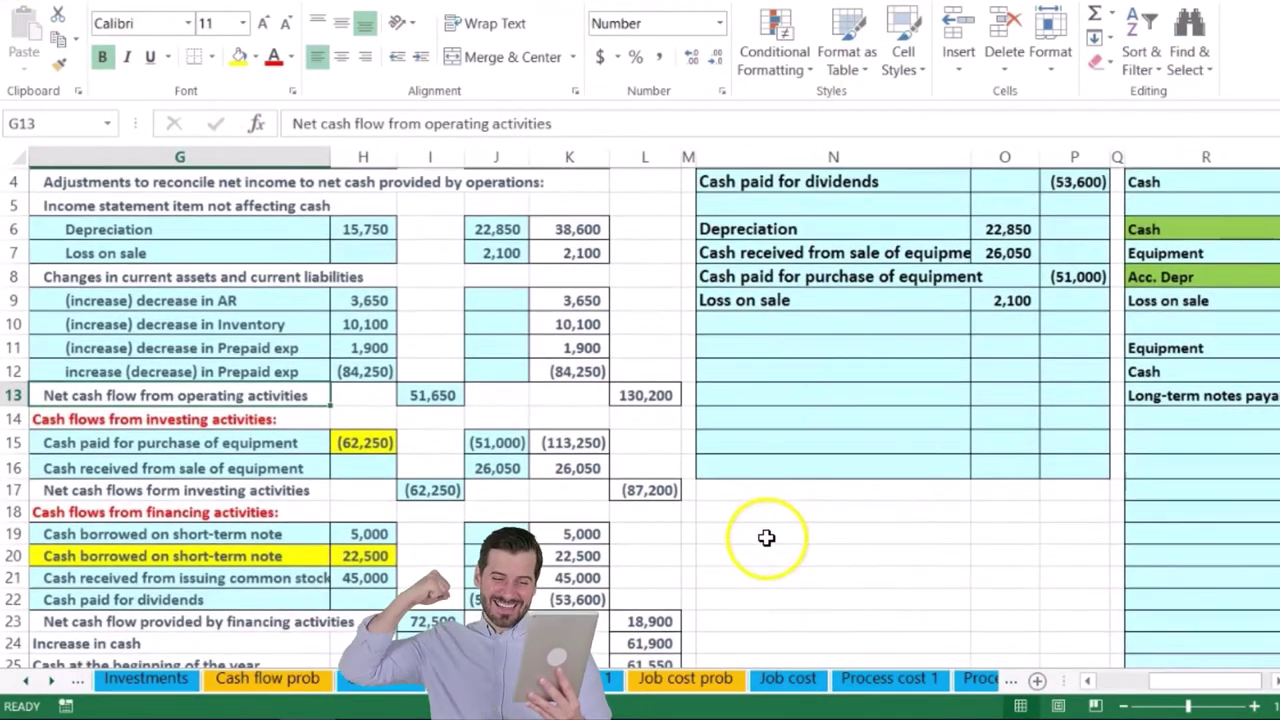
{"action": "left_click", "coordinate": [594, 446]}
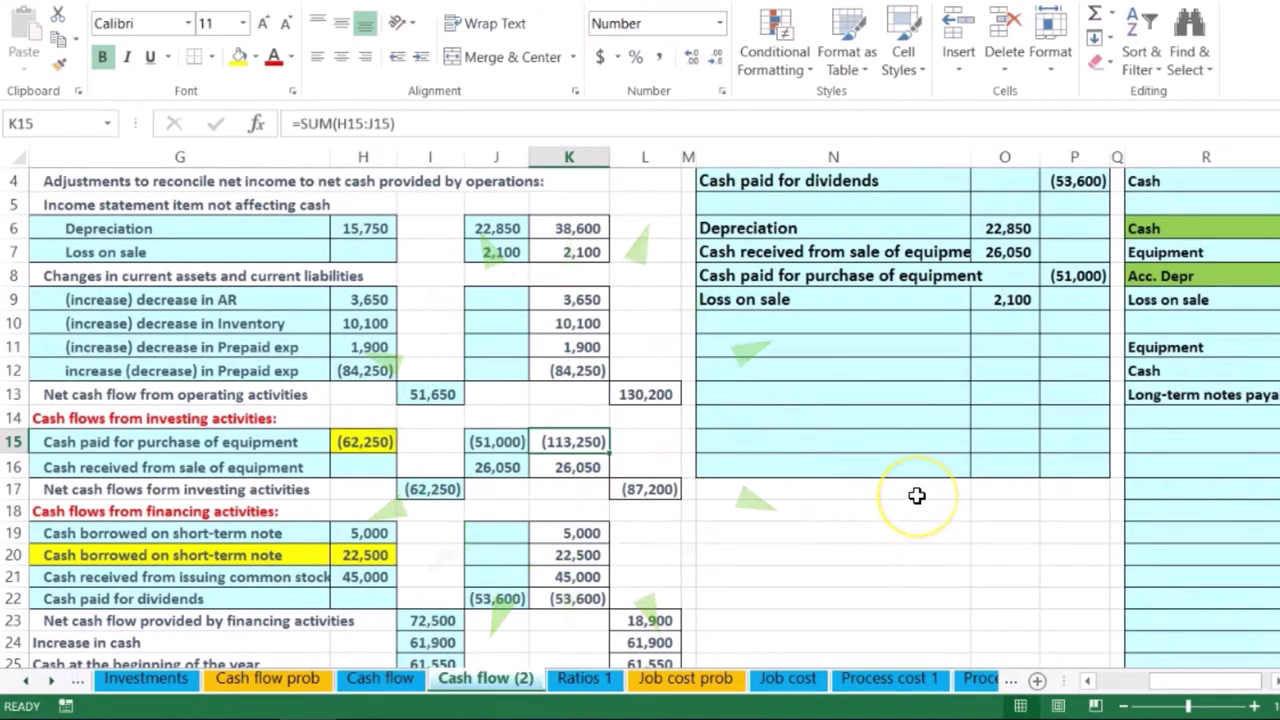
Step: Add a "Cash paid for purchase of equipment" adjustment in N11 with an increase of 70000 in O11
{"action": "key", "text": "Right"}
{"action": "key", "text": "Right"}
{"action": "key", "text": "Right"}
{"action": "key", "text": "Right"}
{"action": "key", "text": "Right"}
{"action": "key", "text": "Right"}
{"action": "key", "text": "Right"}
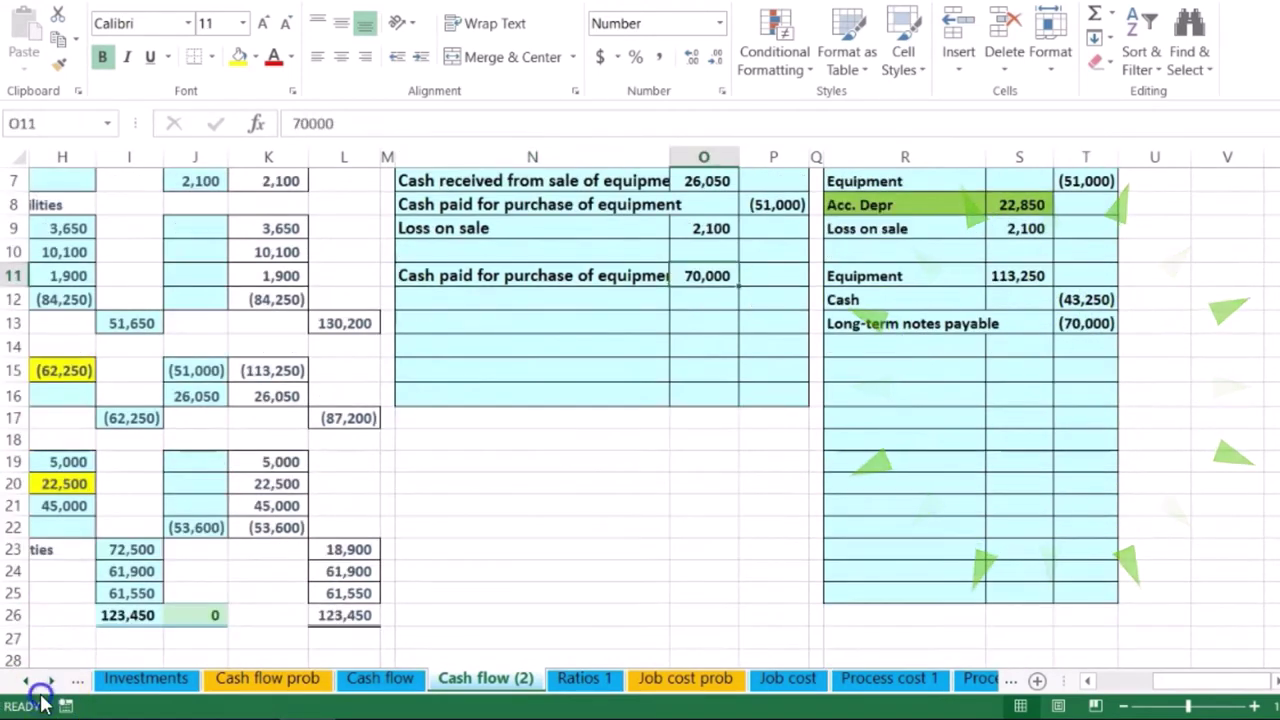
Step: Check the new adjustment in O11 against the sum of the journal entry's Equipment and Cash amounts in S11:T12
{"action": "left_click", "coordinate": [474, 277]}
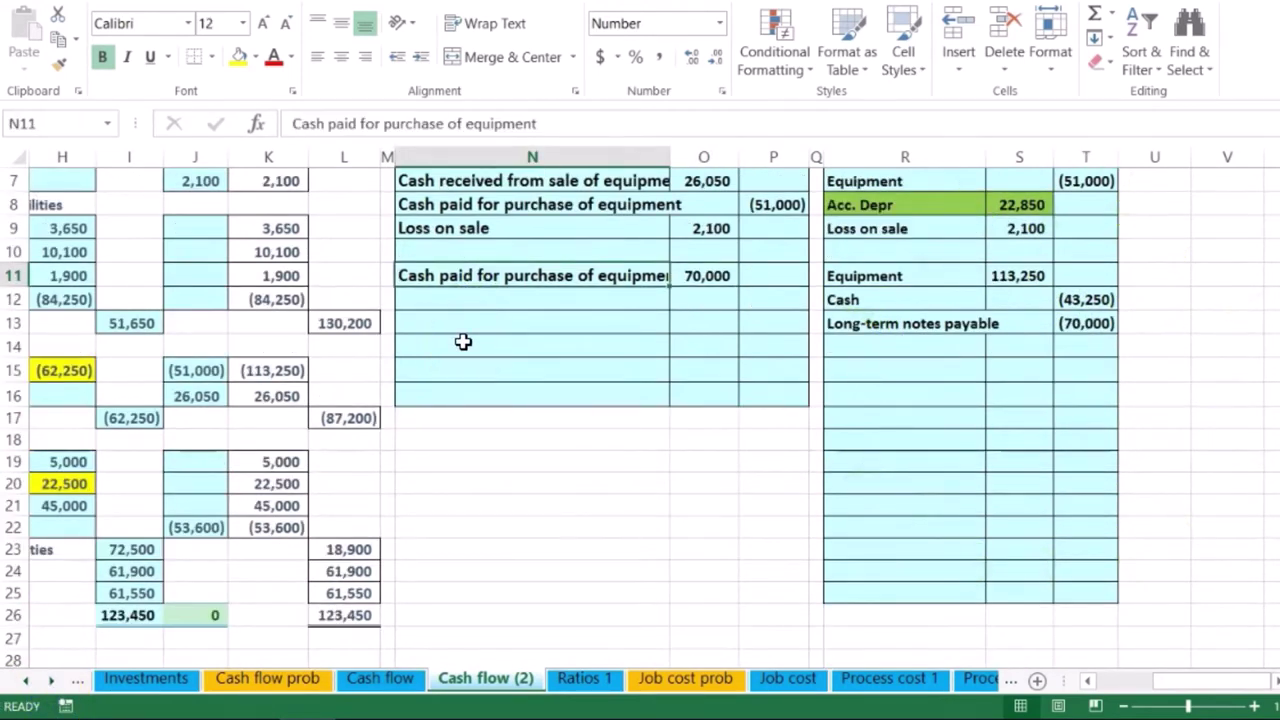
{"action": "key", "text": "Right"}
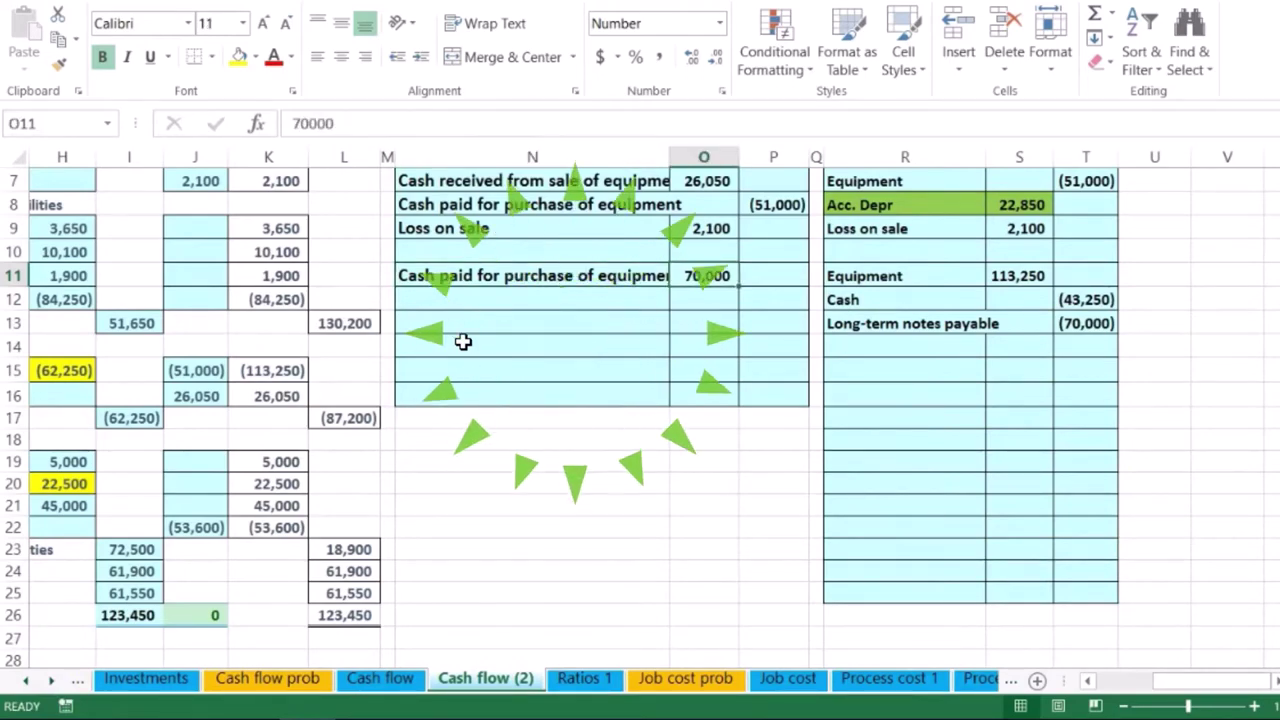
{"action": "left_click_drag", "start_coordinate": [1034, 277], "coordinate": [1082, 299]}
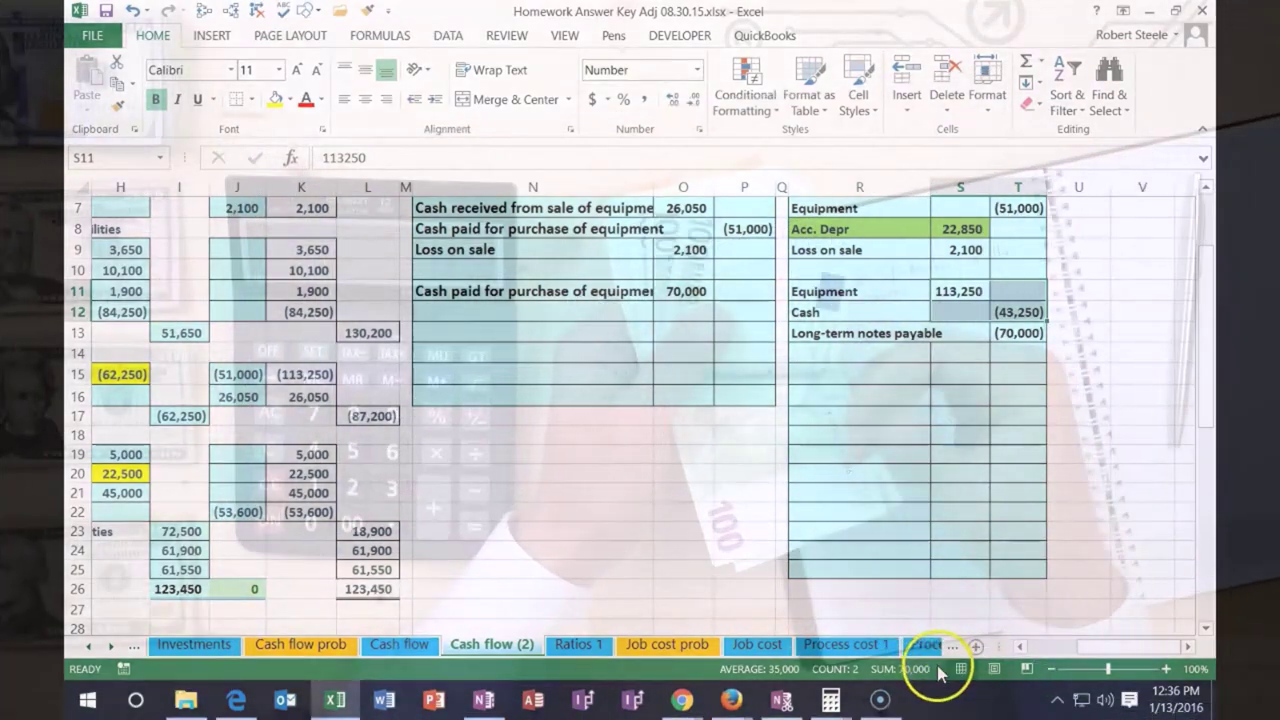
Step: Extend the ADJ formula in J15 for cash paid for purchase of equipment to =P8+O11
{"action": "left_click", "coordinate": [549, 313]}
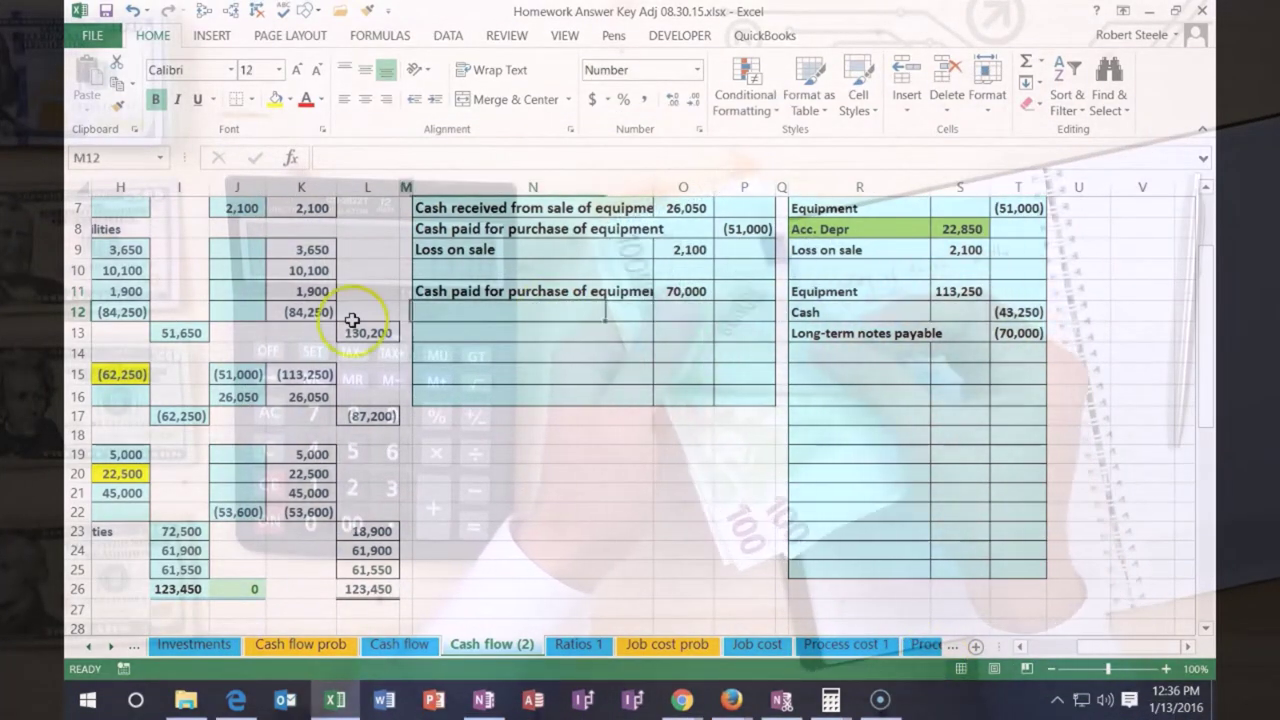
{"action": "key", "text": "Left"}
{"action": "key", "text": "Left"}
{"action": "key", "text": "Left"}
{"action": "key", "text": "Left"}
{"action": "key", "text": "Left"}
{"action": "key", "text": "Left"}
{"action": "key", "text": "Left"}
{"action": "key", "text": "Left"}
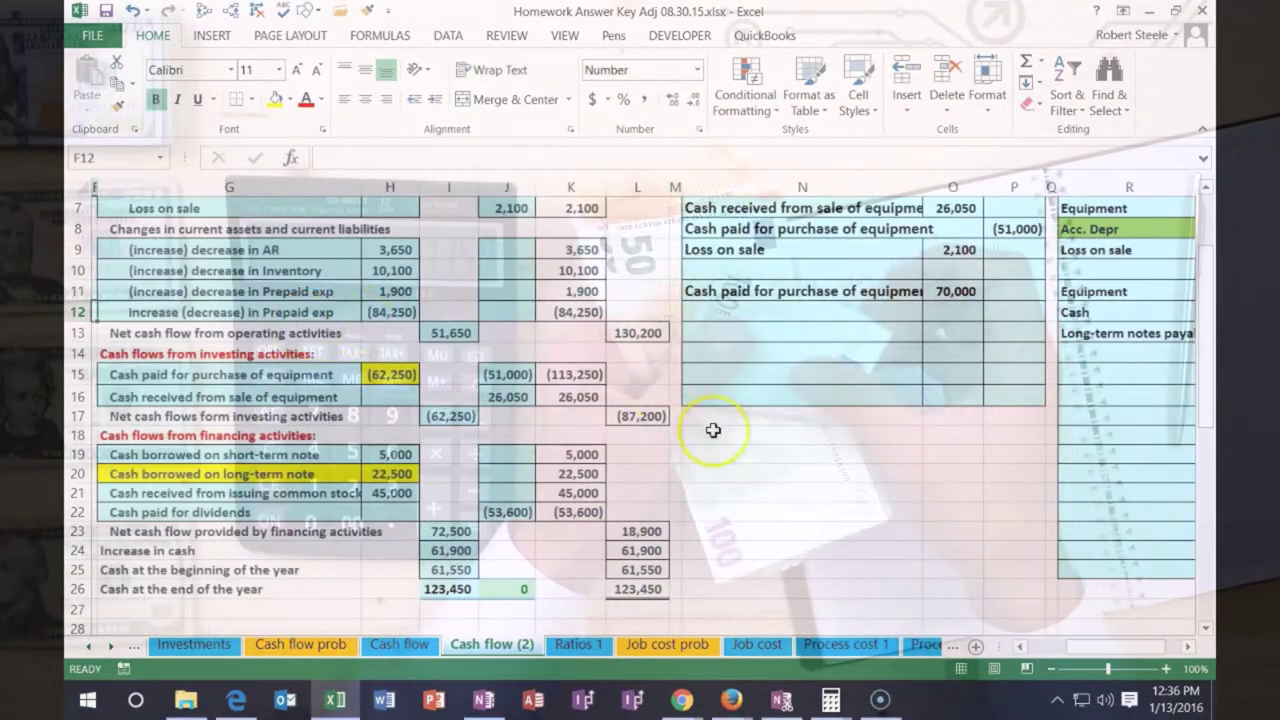
{"action": "left_click", "coordinate": [590, 377]}
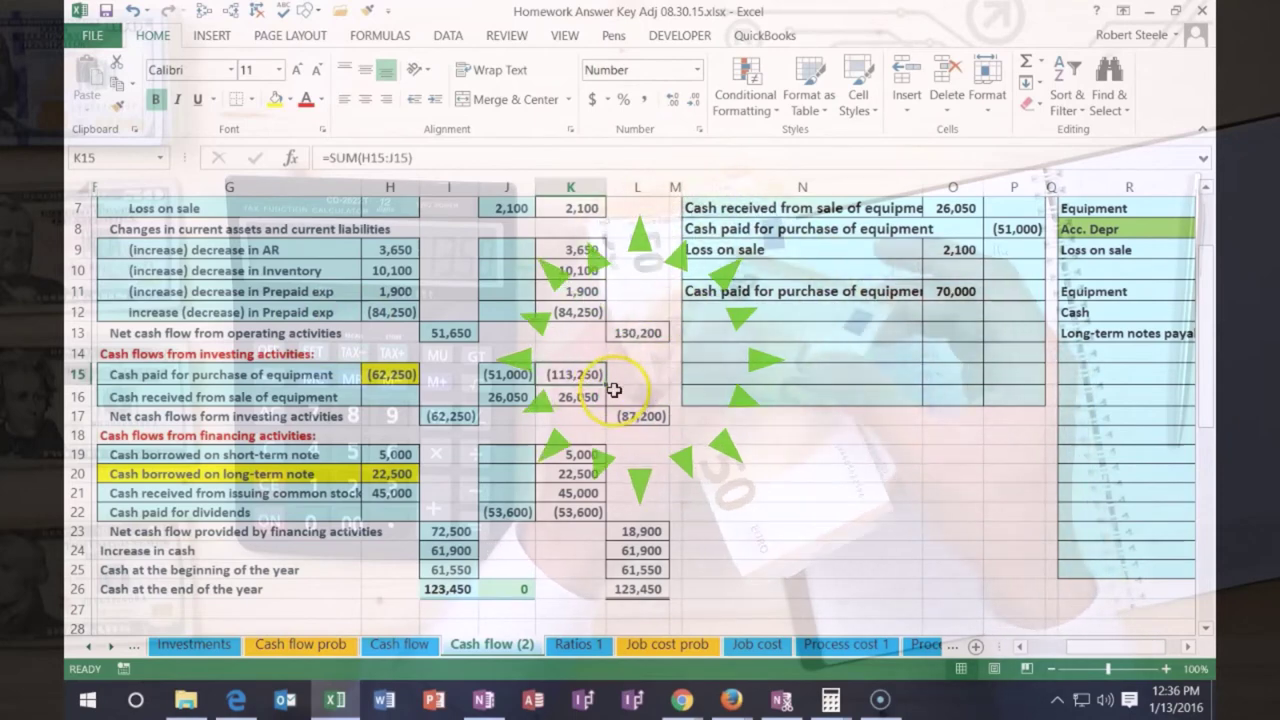
{"action": "left_click", "coordinate": [400, 374]}
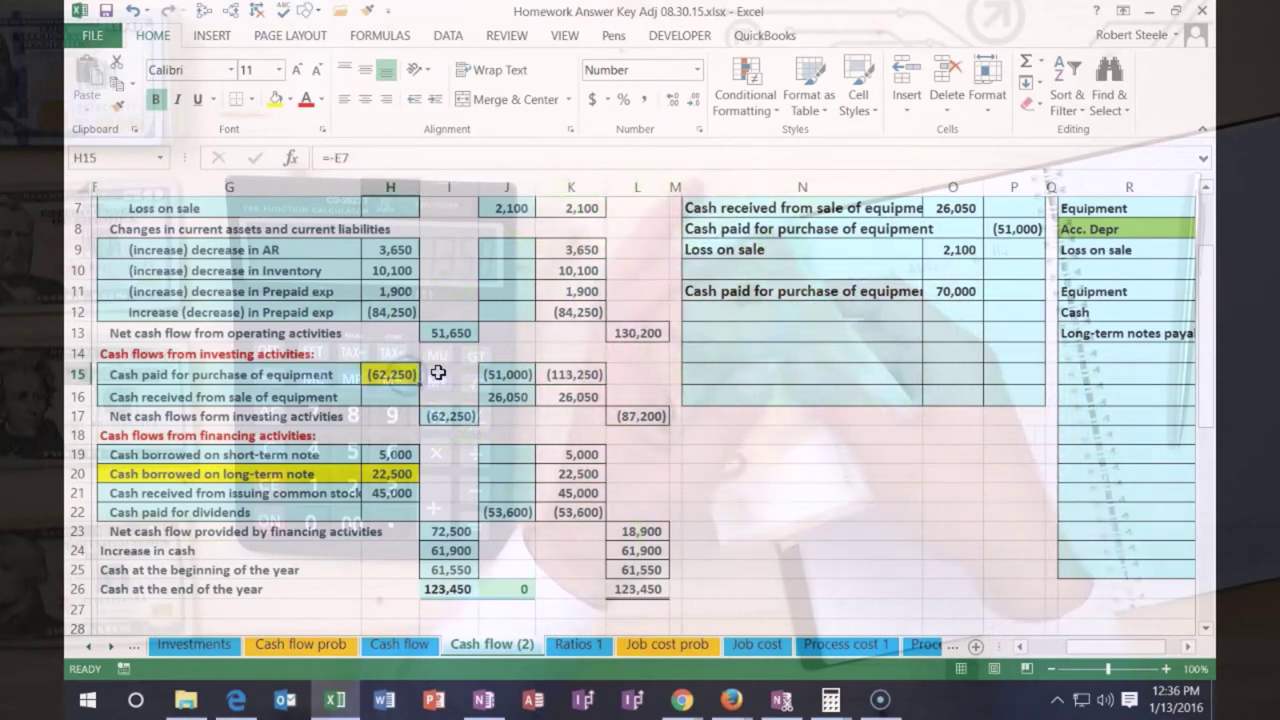
{"action": "left_click", "coordinate": [498, 376]}
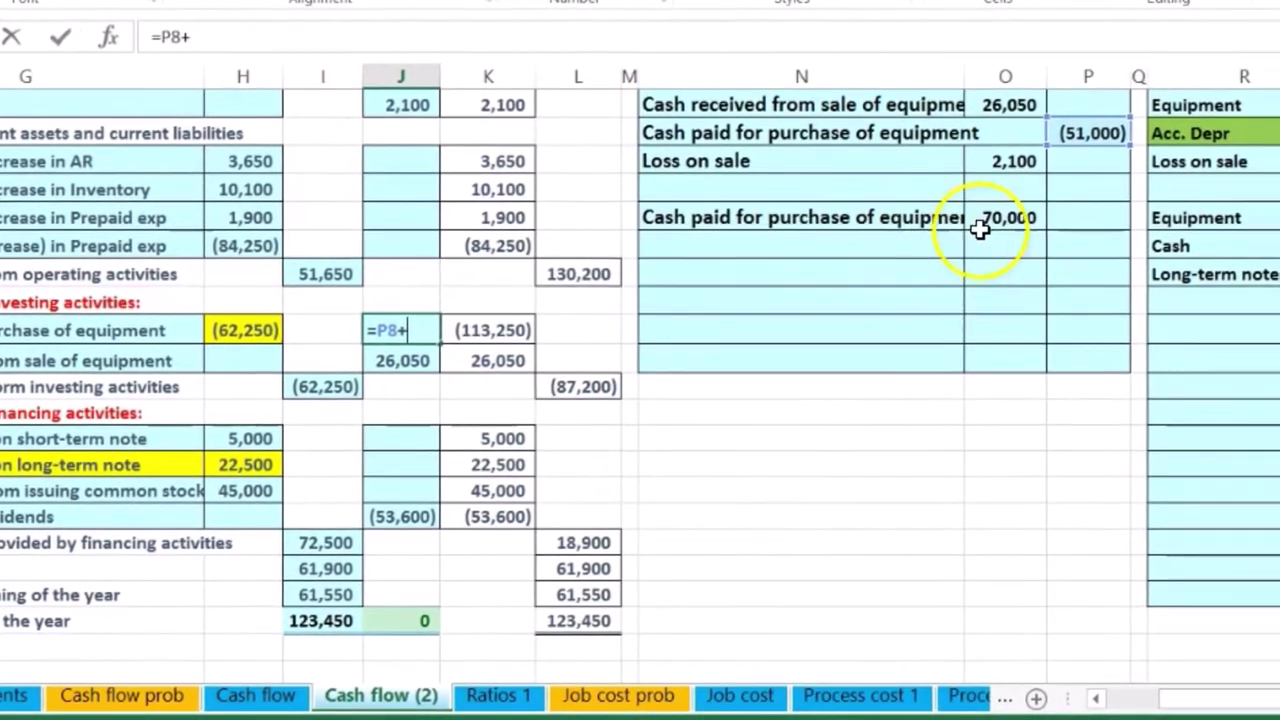
{"action": "left_click", "coordinate": [1190, 226]}
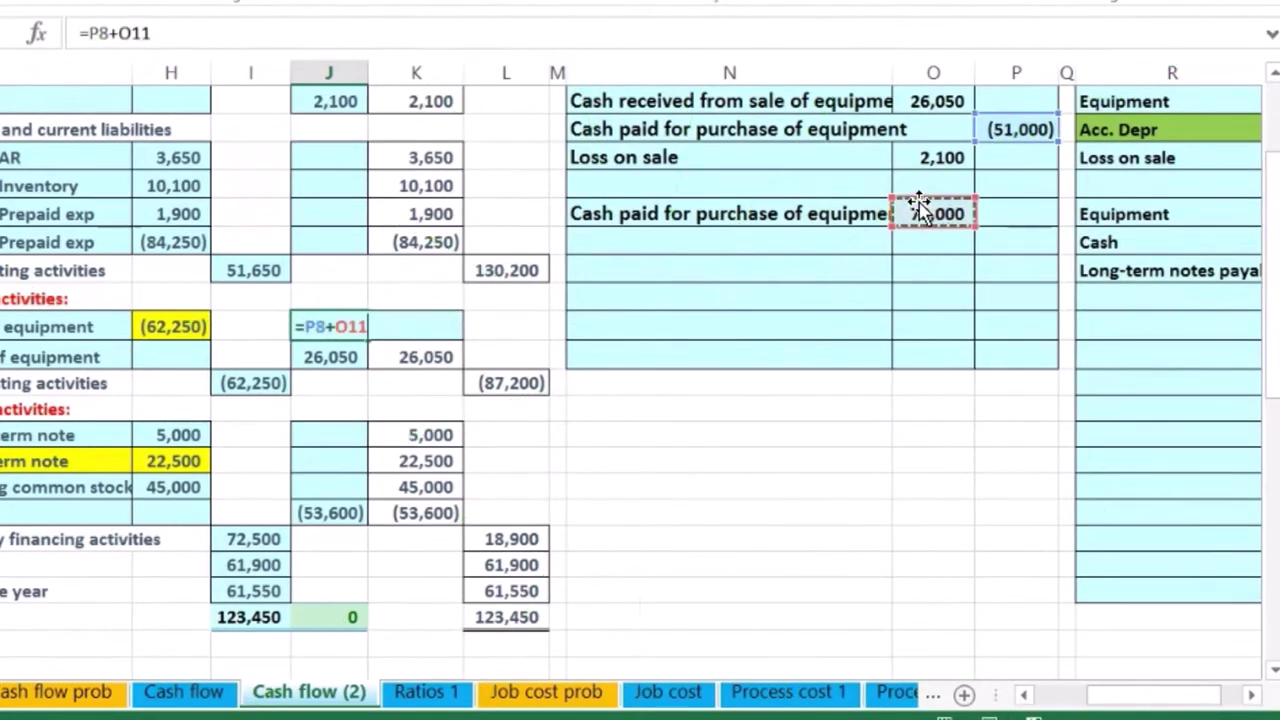
Step: Compare the adjusted cash paid for purchase of equipment in K15 with the journal entry's Cash amount in T12
{"action": "left_click", "coordinate": [415, 327]}
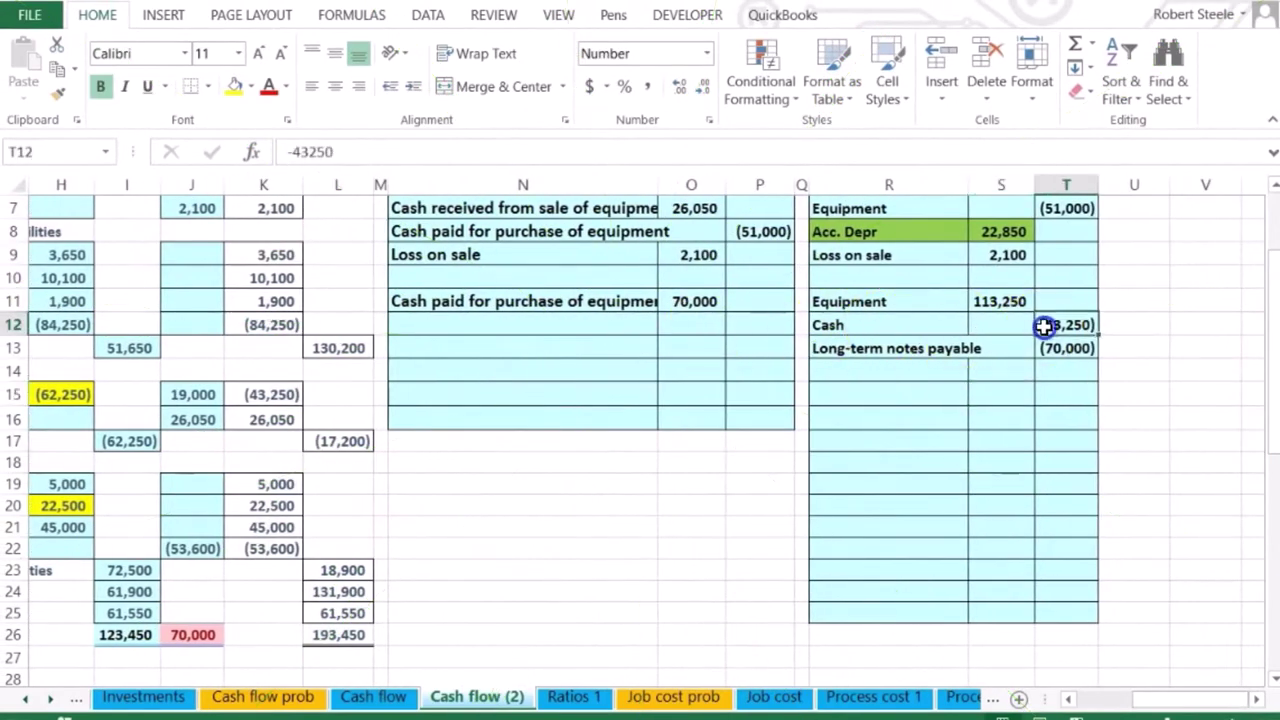
{"action": "left_click", "coordinate": [585, 322]}
{"action": "key", "text": "Left"}
{"action": "key", "text": "Left"}
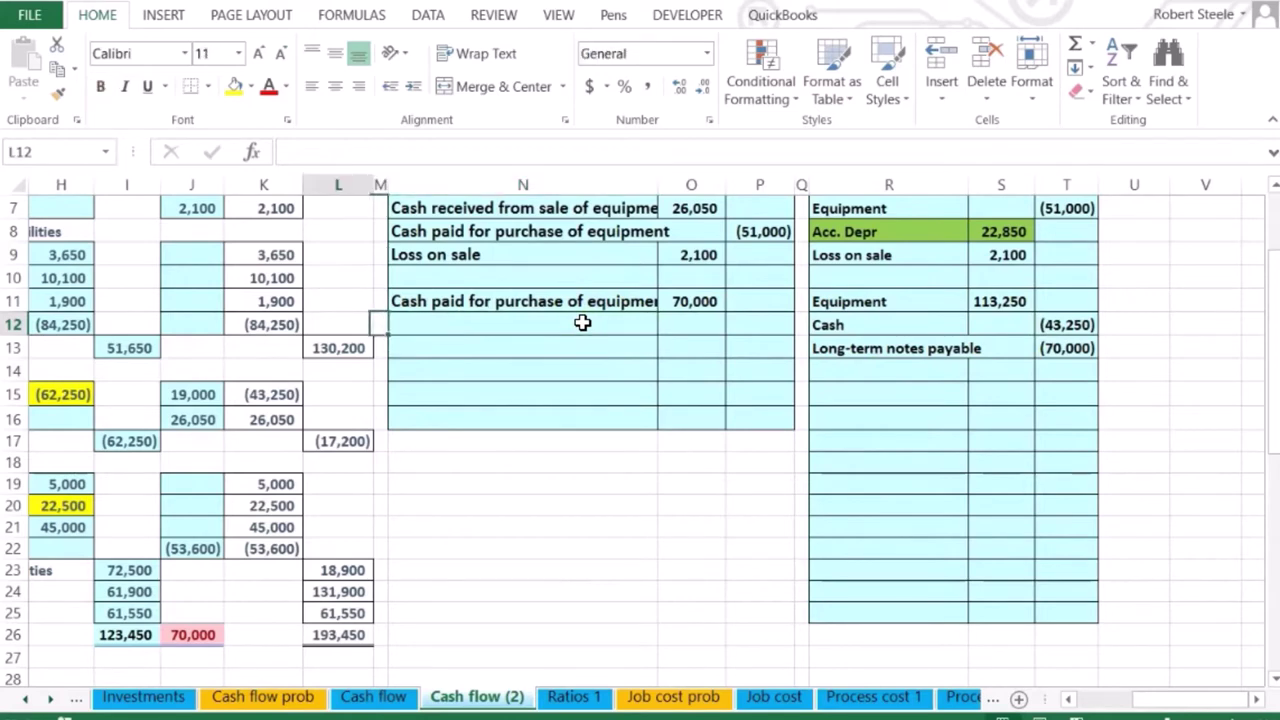
{"action": "key", "text": "Left"}
{"action": "key", "text": "Left"}
{"action": "key", "text": "Left"}
{"action": "key", "text": "Left"}
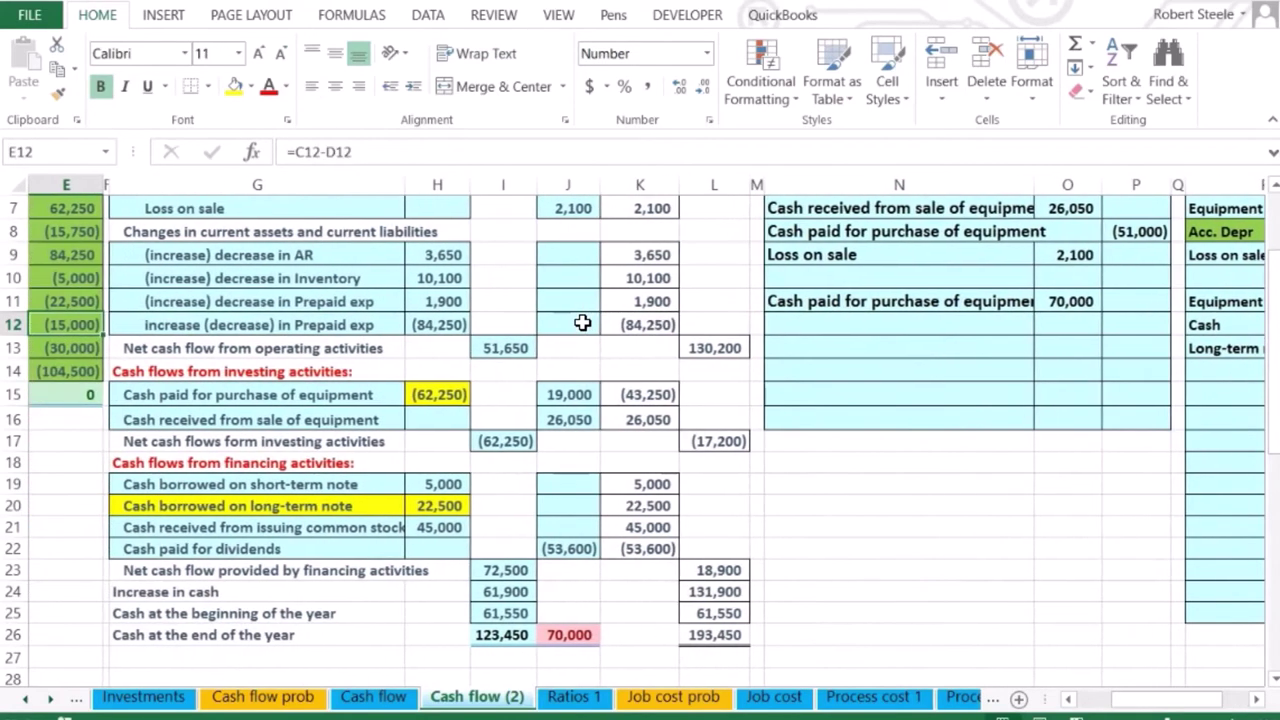
Step: Trace the dependents of the long-term notes payable difference in E11 to the long-term note line in row 20
{"action": "left_click", "coordinate": [366, 503]}
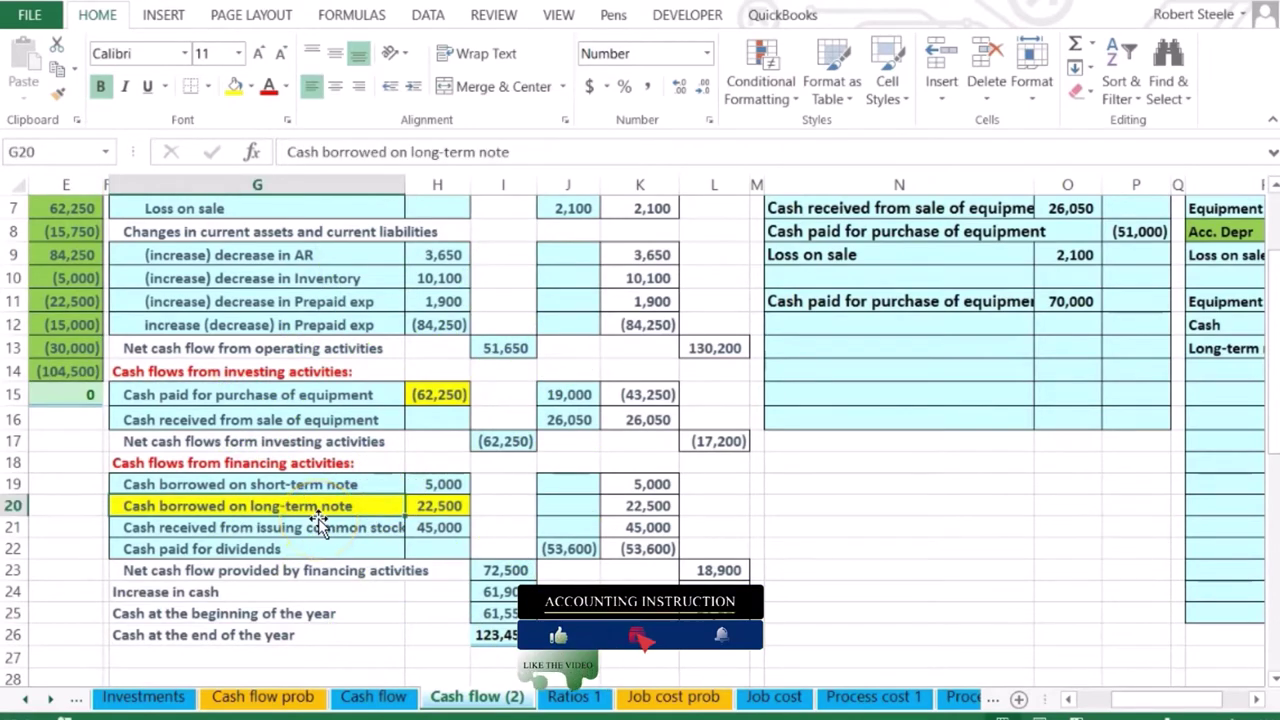
{"action": "key", "text": "Left"}
{"action": "key", "text": "Left"}
{"action": "key", "text": "Left"}
{"action": "key", "text": "Left"}
{"action": "key", "text": "Left"}
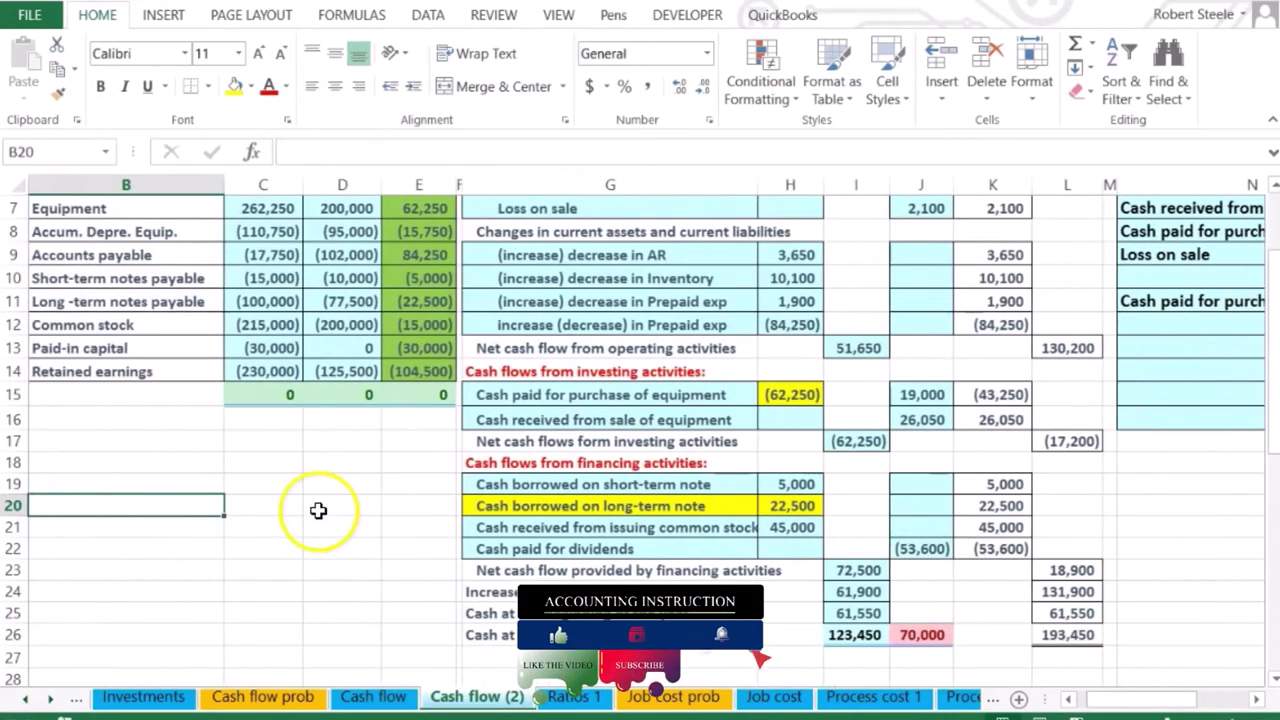
{"action": "scroll", "coordinate": [318, 511], "scroll_direction": "up", "scroll_amount": 2}
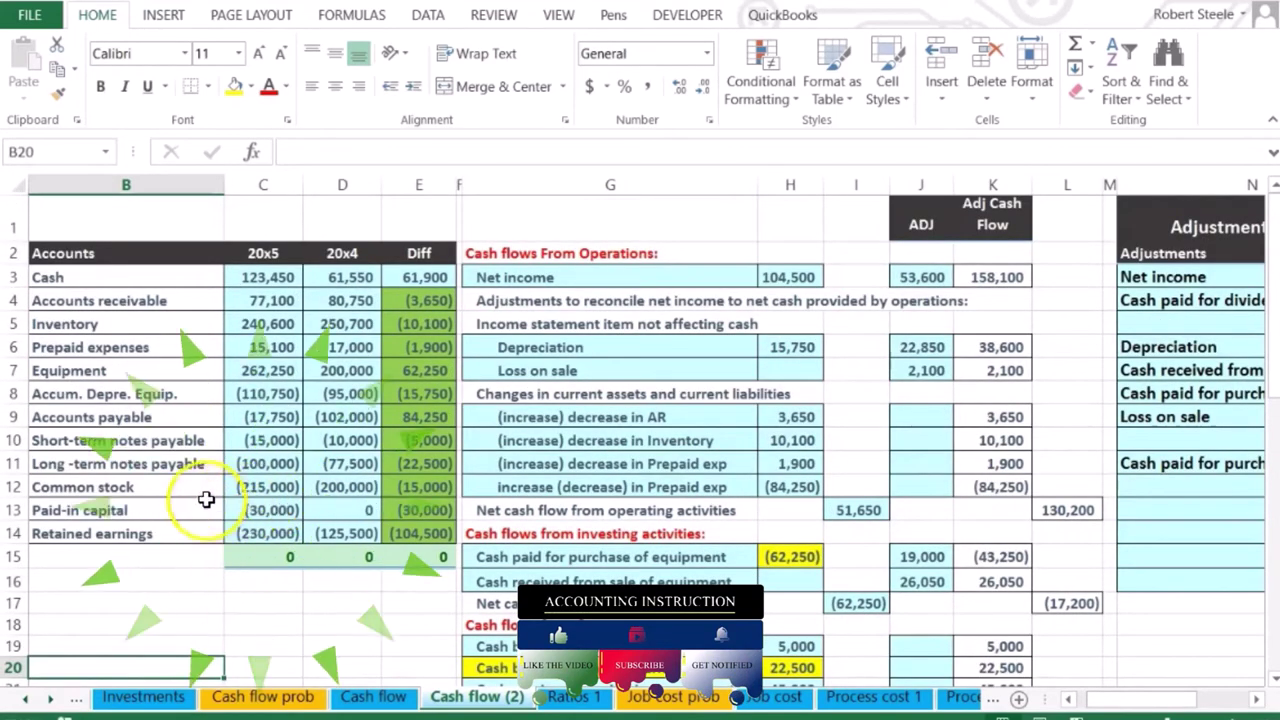
{"action": "left_click", "coordinate": [402, 461]}
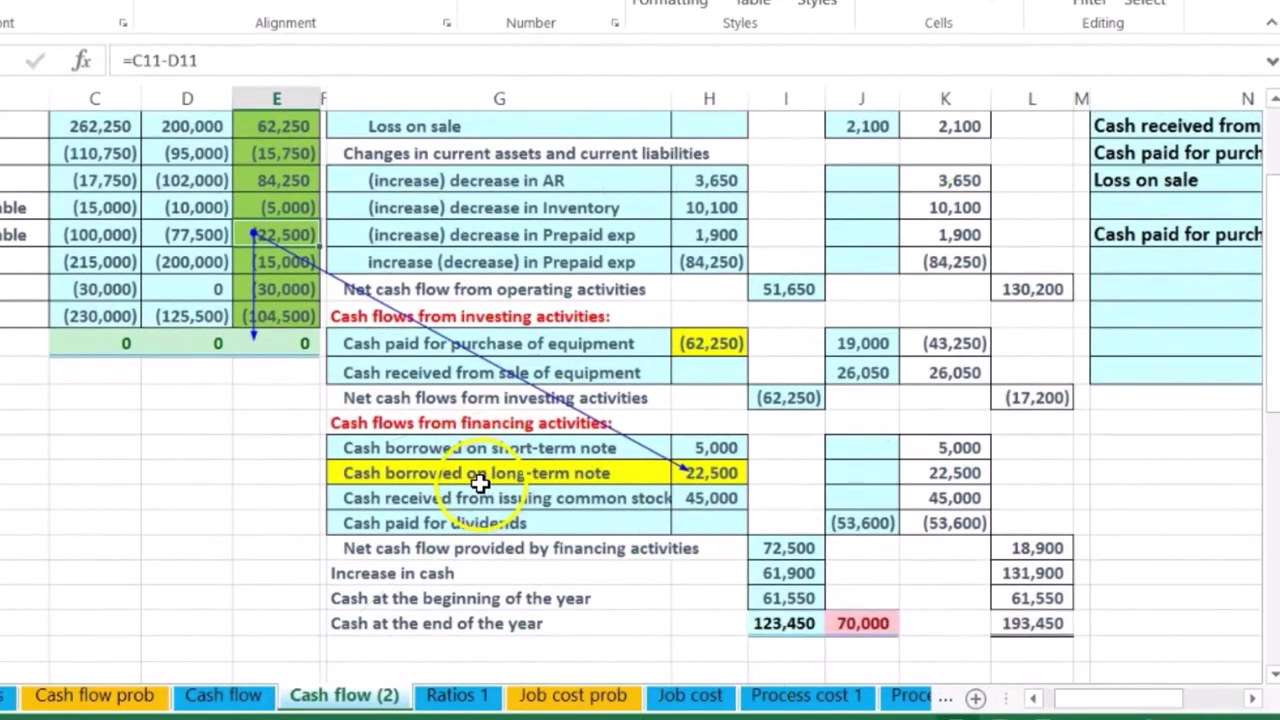
Step: Relabel the long-term note line in G20 as "Cash paid on long-term note"
{"action": "left_click", "coordinate": [475, 476]}
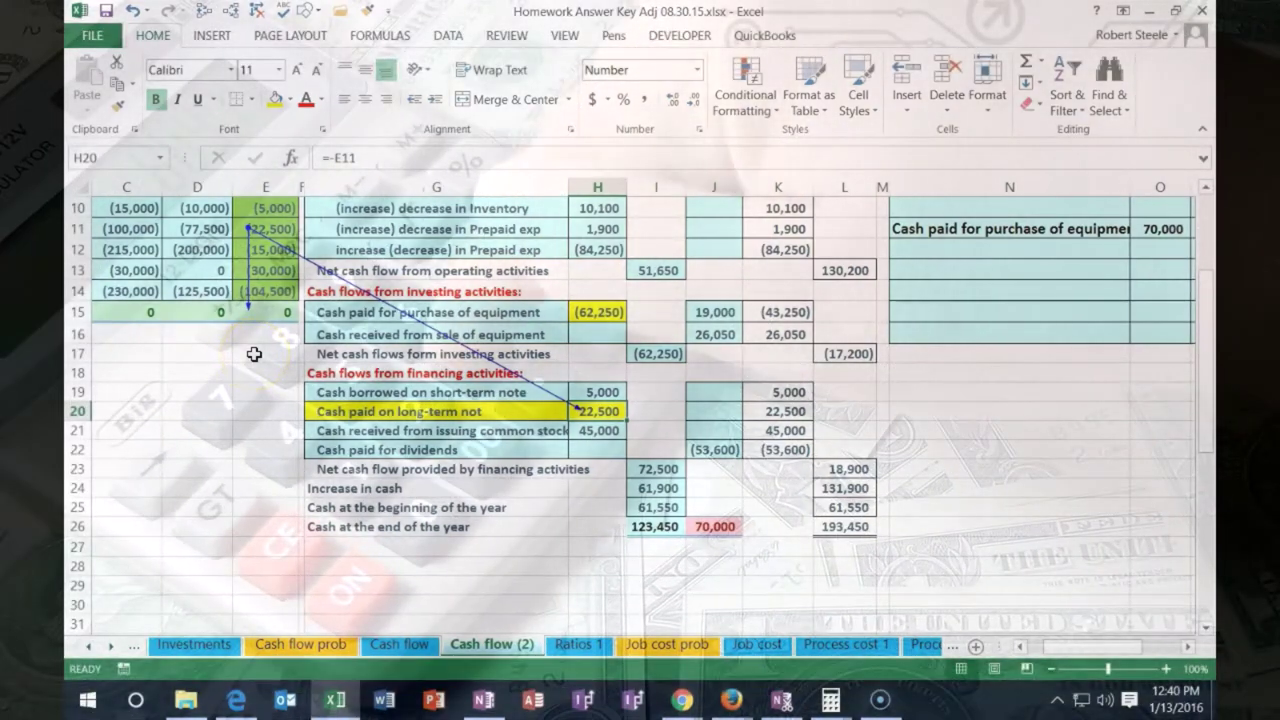
{"action": "left_click", "coordinate": [716, 408]}
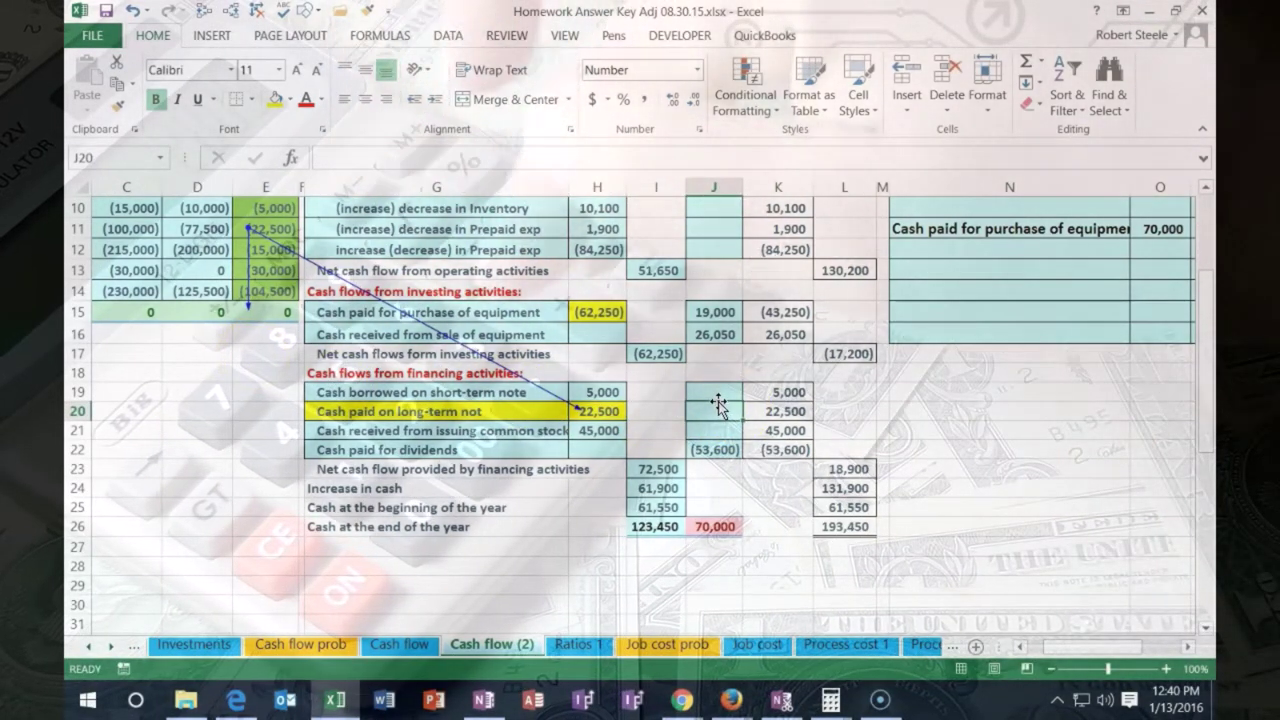
{"action": "double_click", "coordinate": [505, 411]}
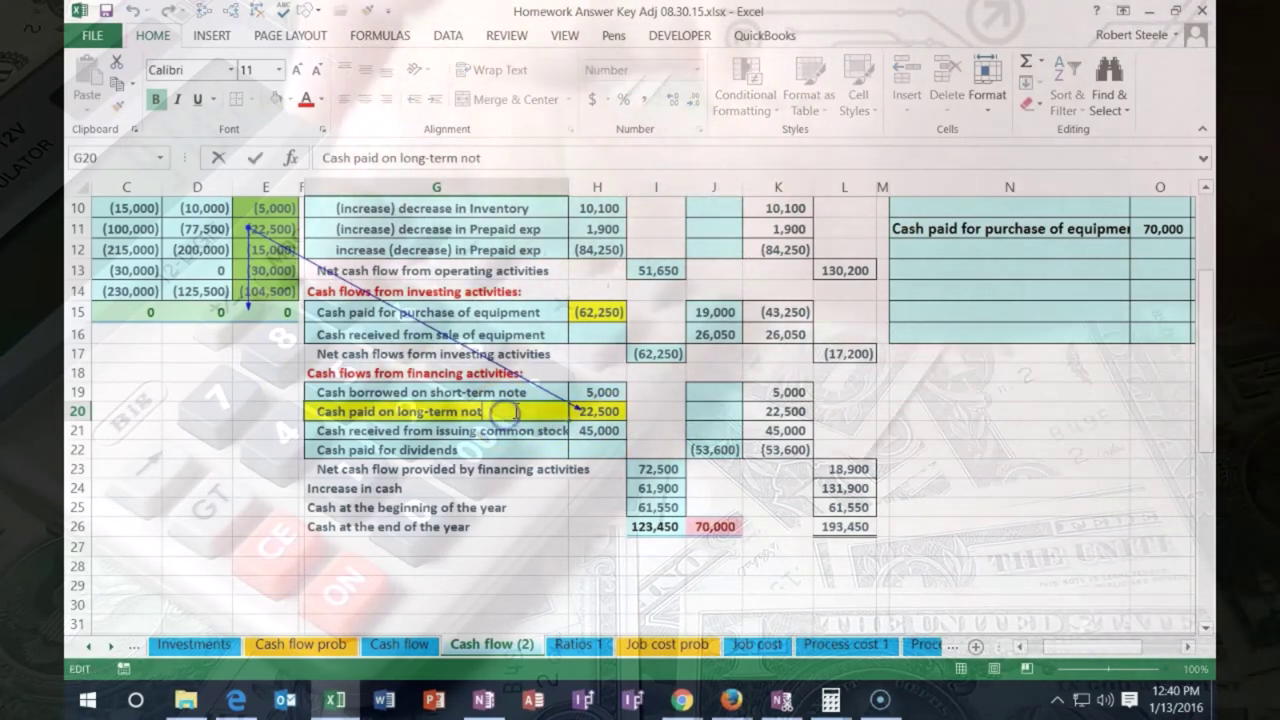
{"action": "type", "text": "e"}
{"action": "key", "text": "Return"}
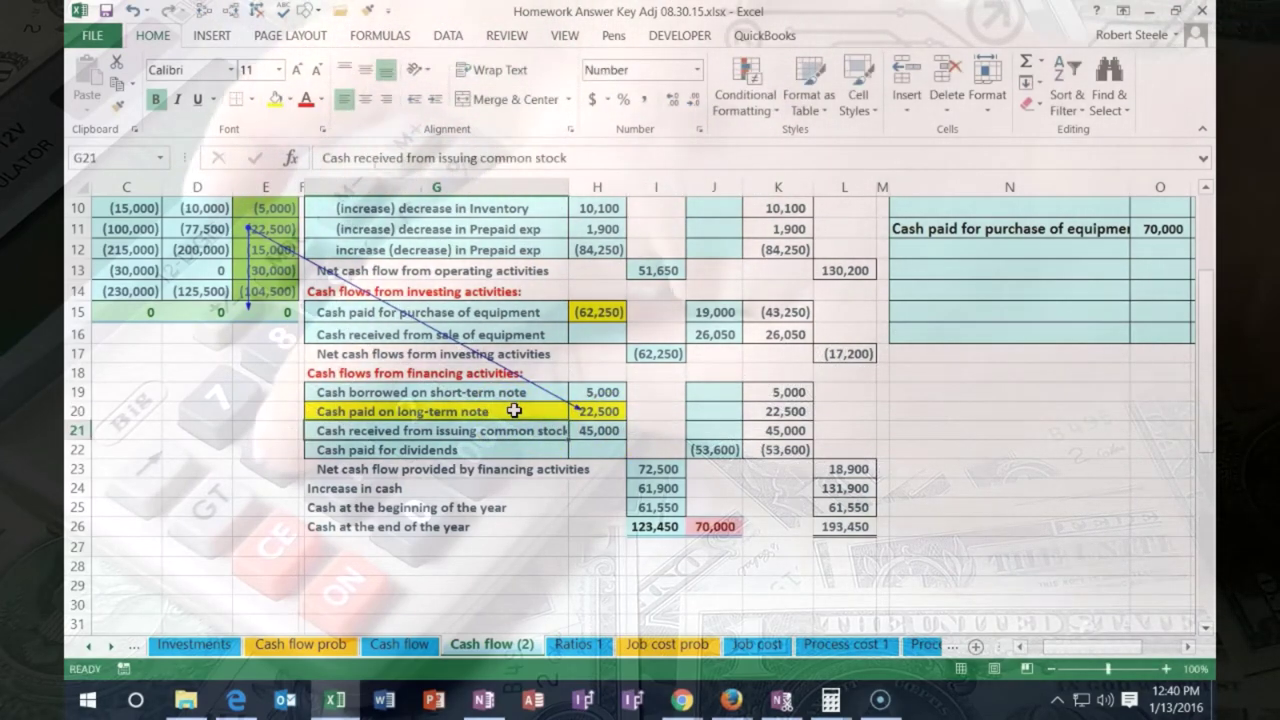
Step: Add a "Cash paid on long-term note" adjustment in N12 with the formula -O11 in P12
{"action": "right_click", "coordinate": [462, 414]}
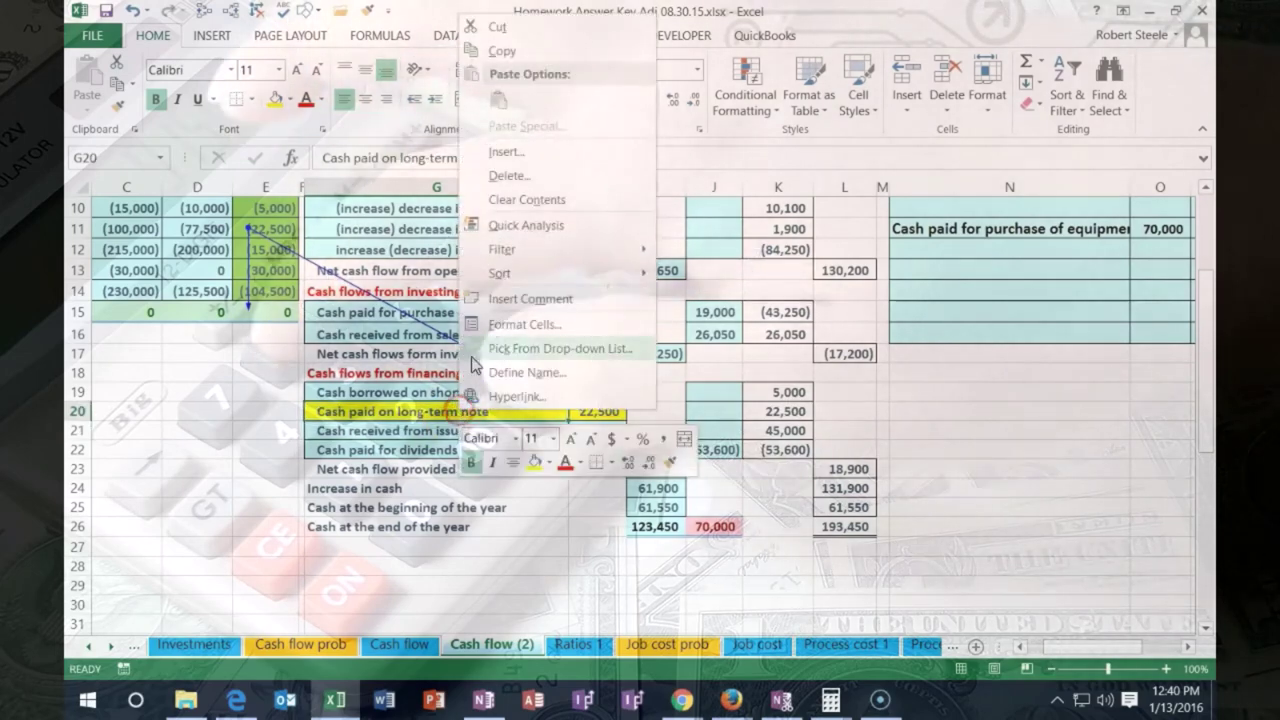
{"action": "left_click", "coordinate": [502, 50]}
{"action": "right_click", "coordinate": [945, 252]}
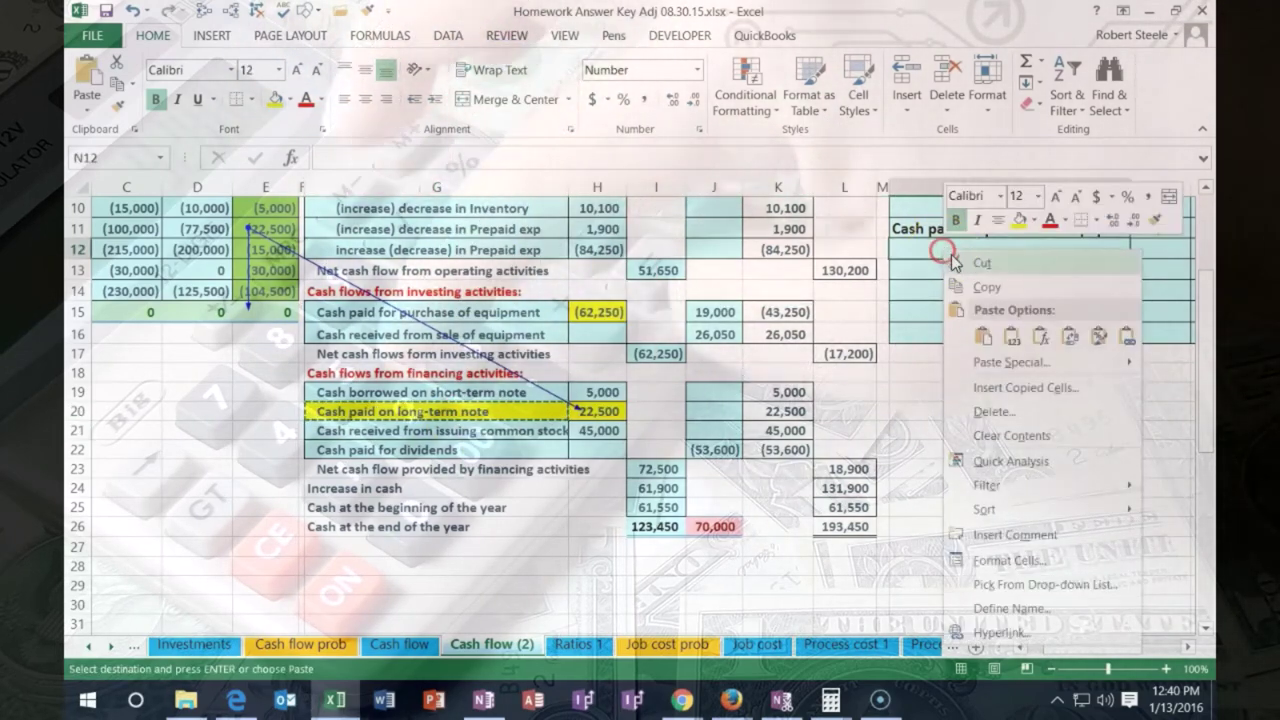
{"action": "left_click", "coordinate": [1012, 336]}
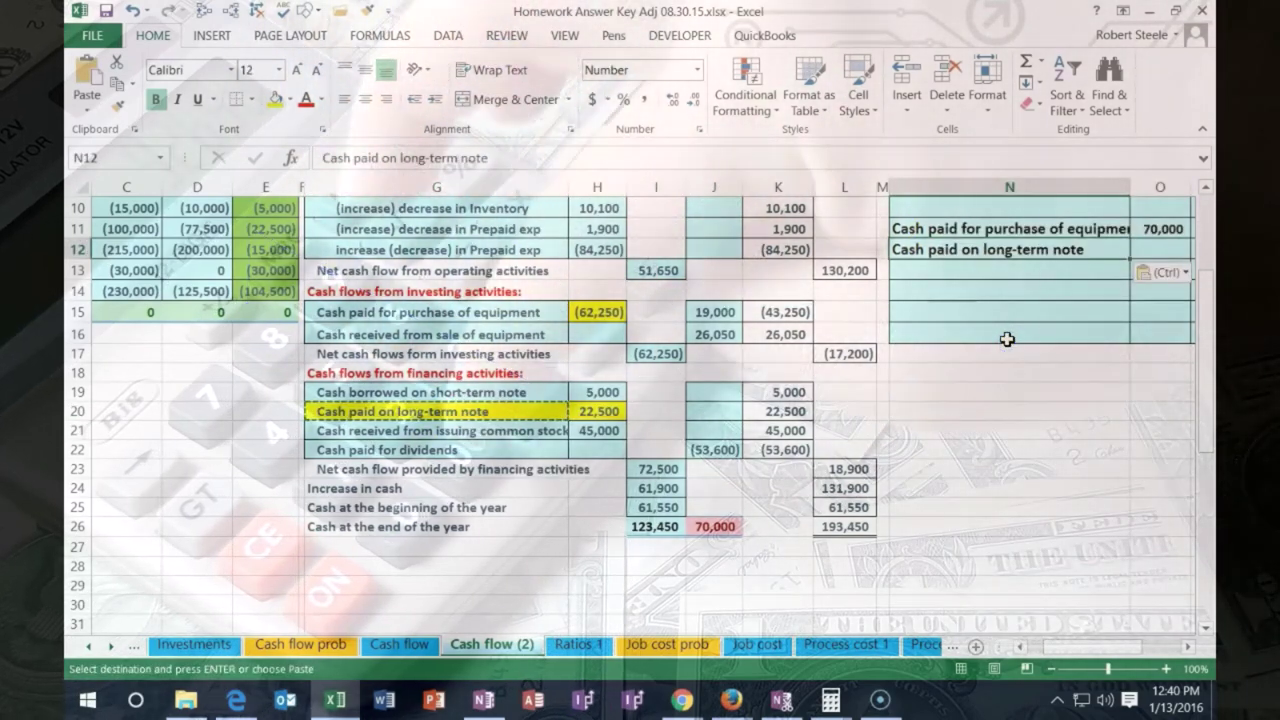
{"action": "key", "text": "Right"}
{"action": "key", "text": "Right"}
{"action": "type", "text": "-"}
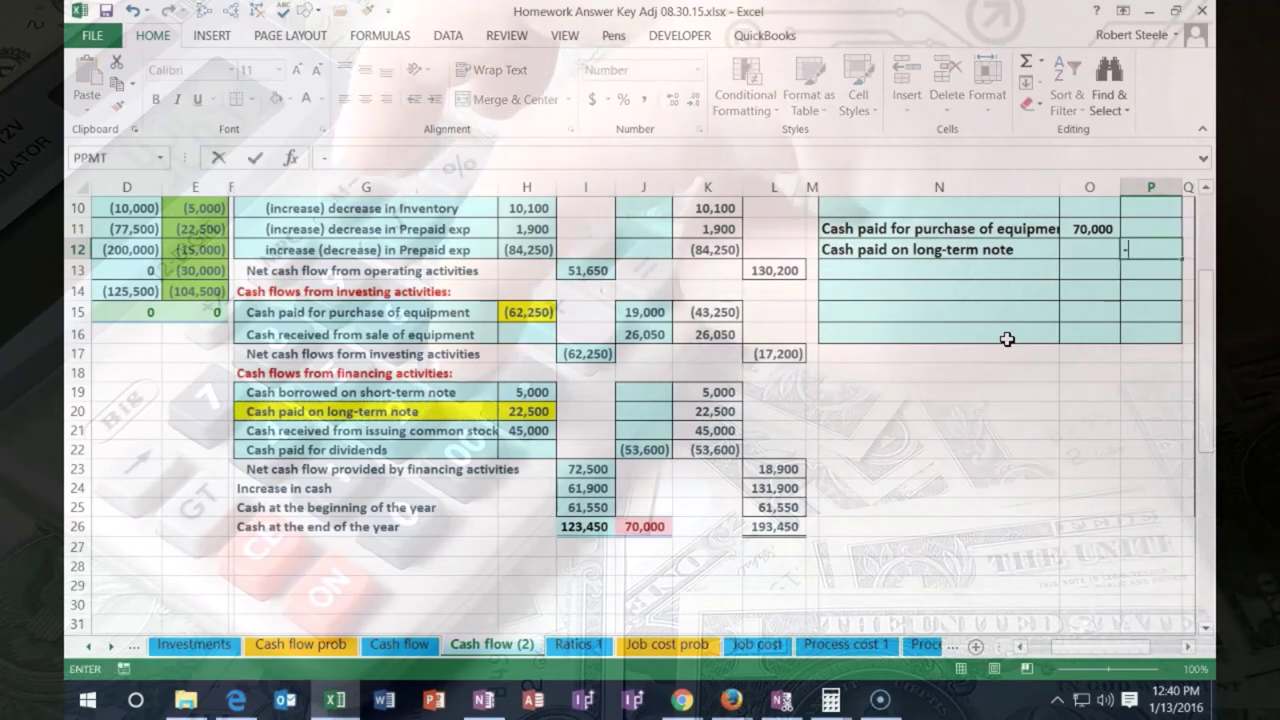
{"action": "type", "text": "O11"}
{"action": "key", "text": "Return"}
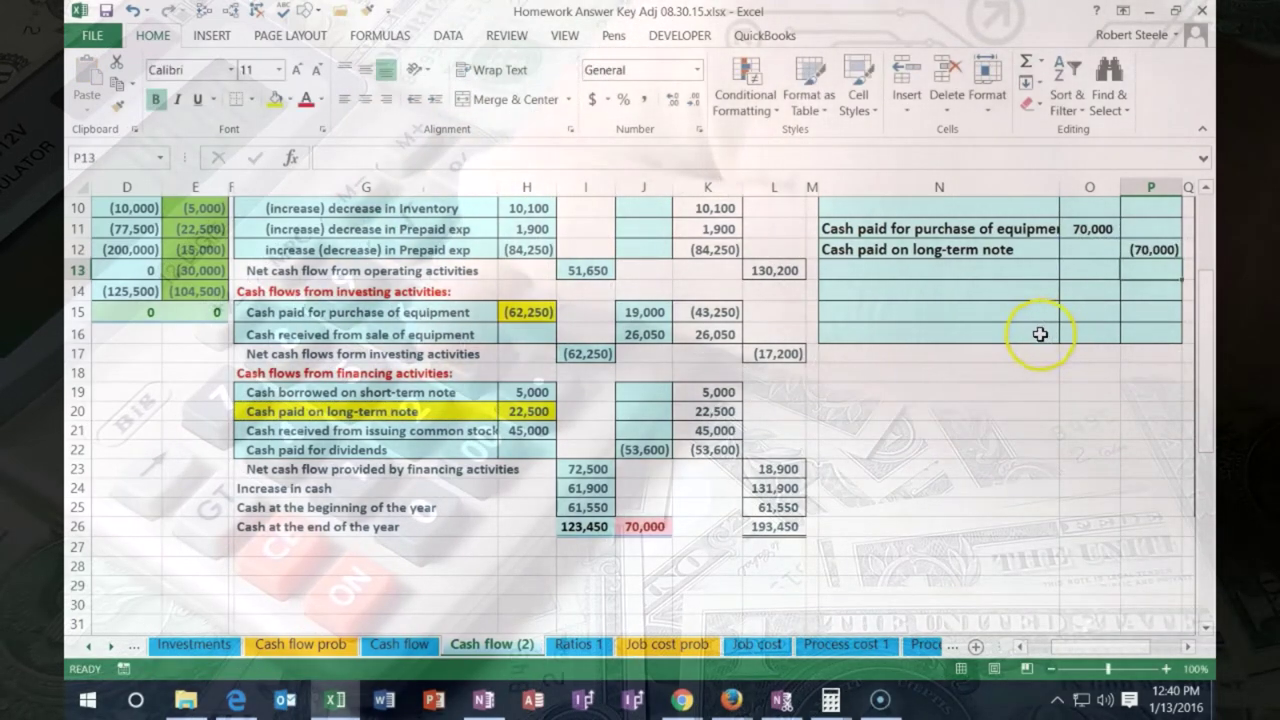
Step: Set the ADJ amount for cash paid on the long-term note in J20 to =P12
{"action": "scroll", "coordinate": [890, 452], "scroll_direction": "up", "scroll_amount": 1}
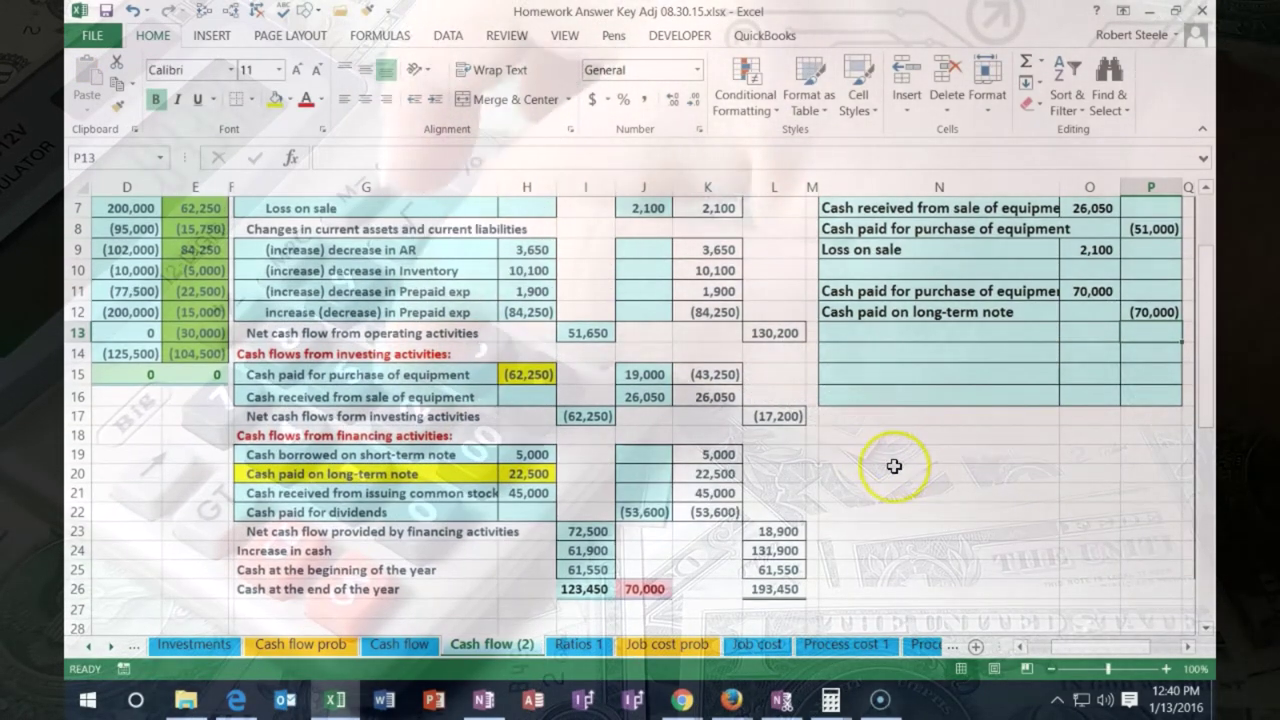
{"action": "left_click", "coordinate": [643, 472]}
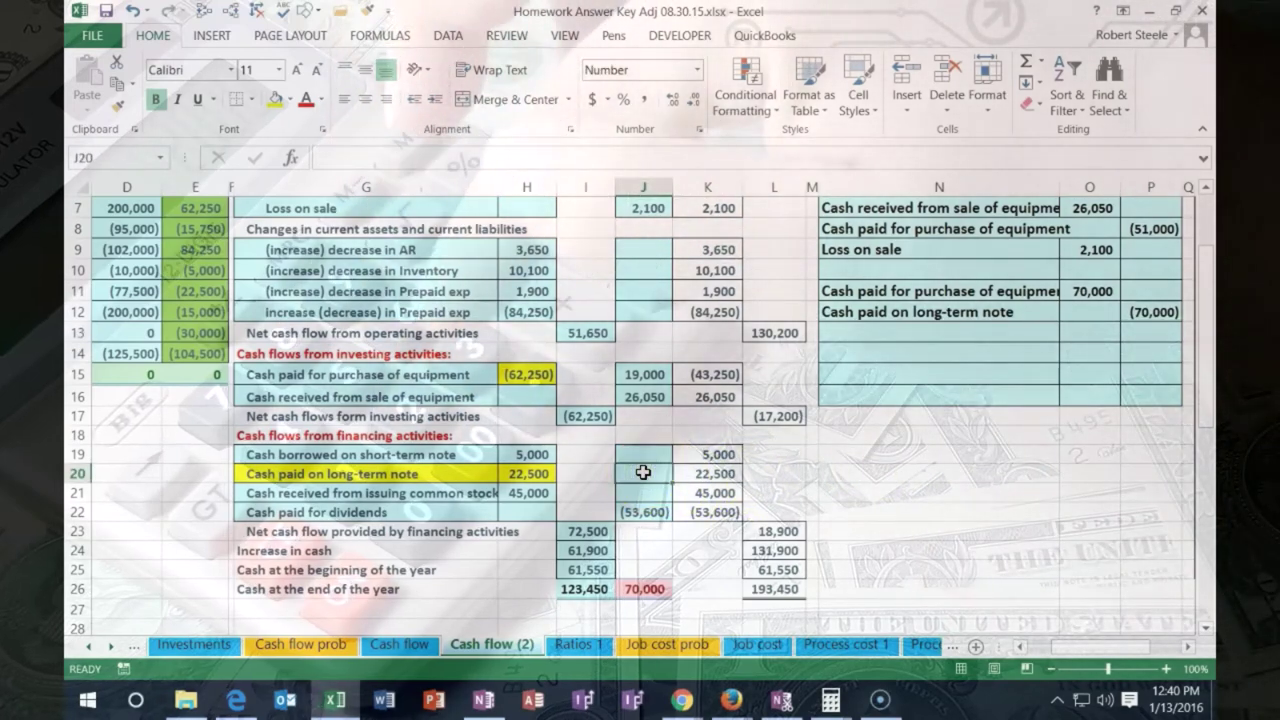
{"action": "type", "text": "="}
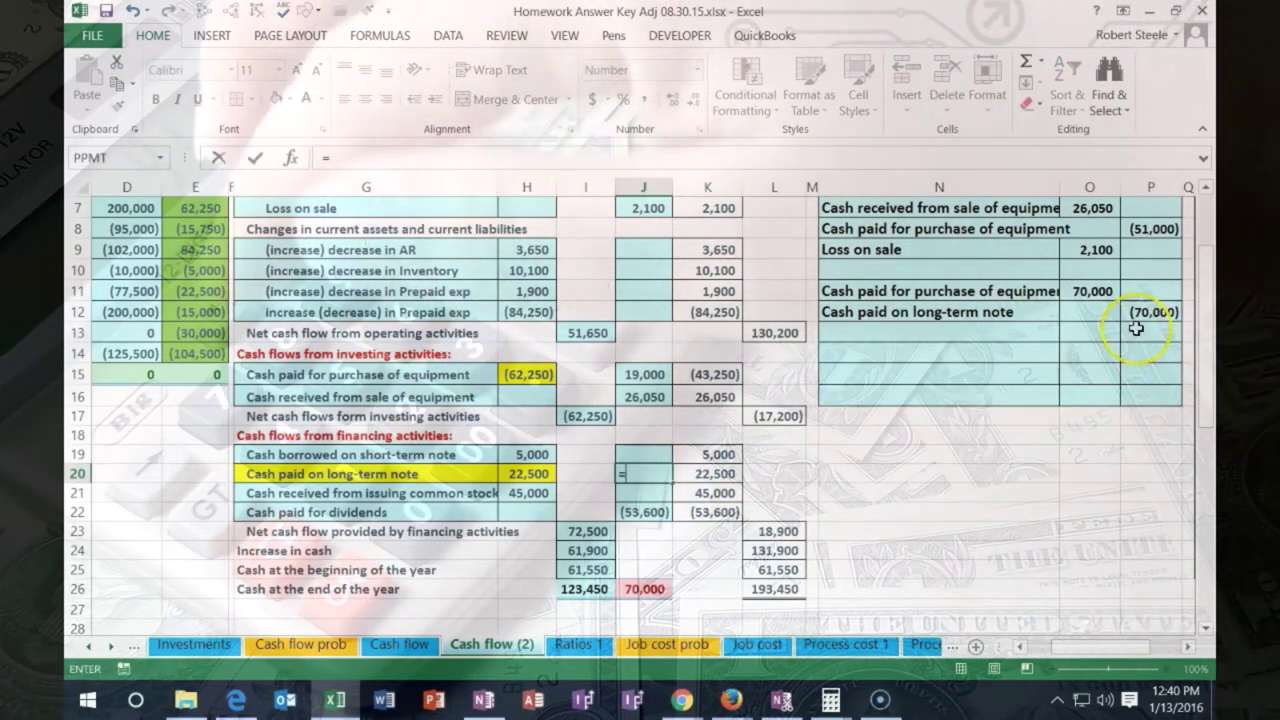
{"action": "left_click", "coordinate": [1140, 314]}
{"action": "key", "text": "Return"}
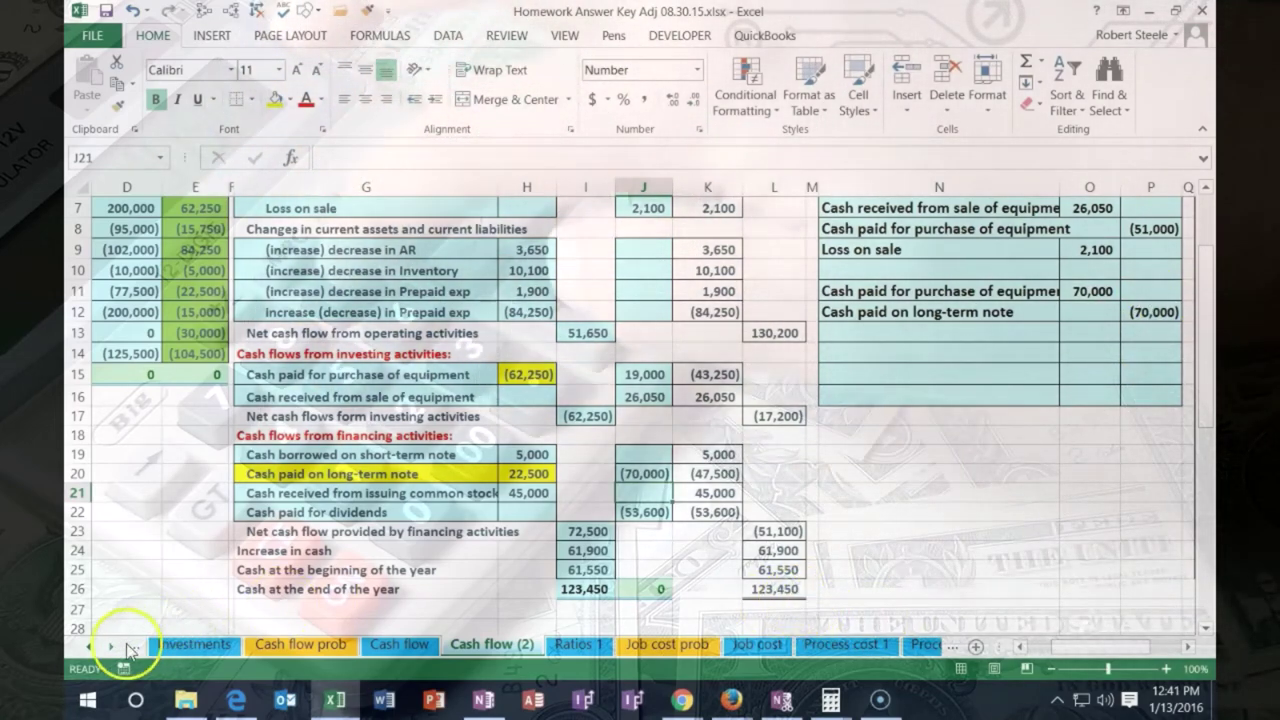
Step: Clear the yellow highlight from H15 and review the adjusted equipment purchase in K15 and the long-term note amount in K20
{"action": "left_click", "coordinate": [522, 374]}
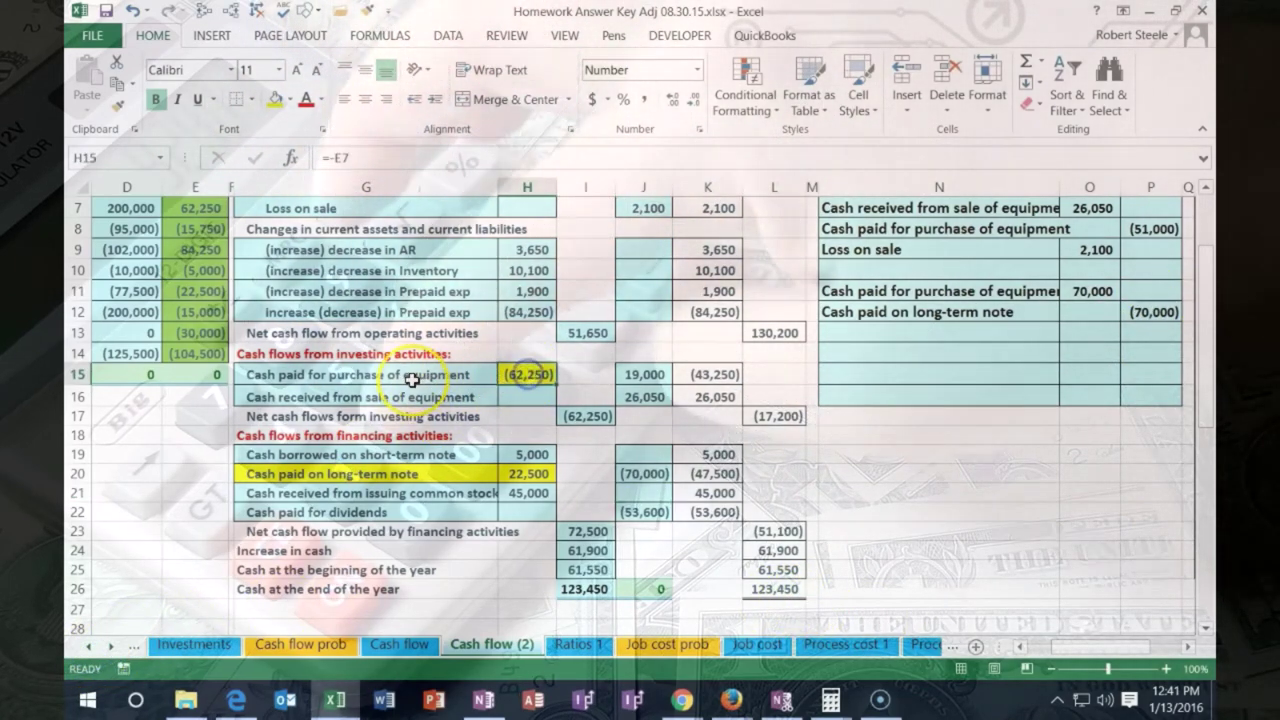
{"action": "left_click", "coordinate": [707, 374]}
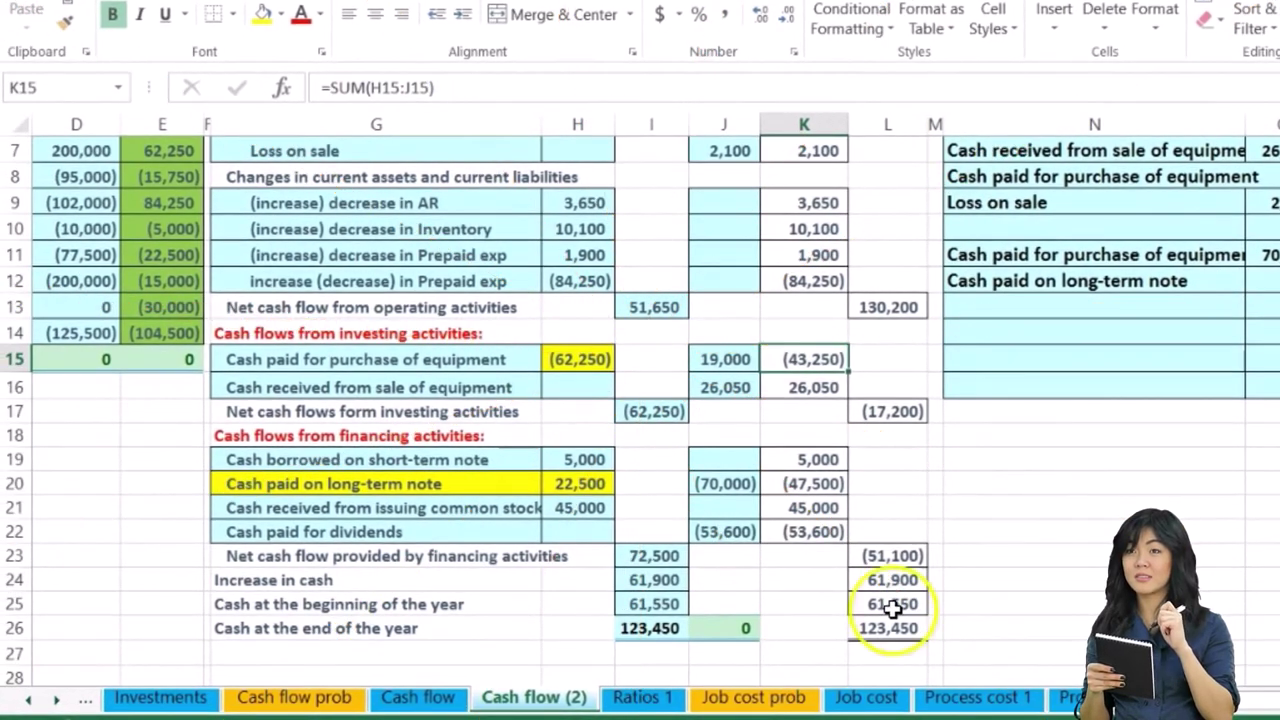
{"action": "left_click", "coordinate": [522, 414]}
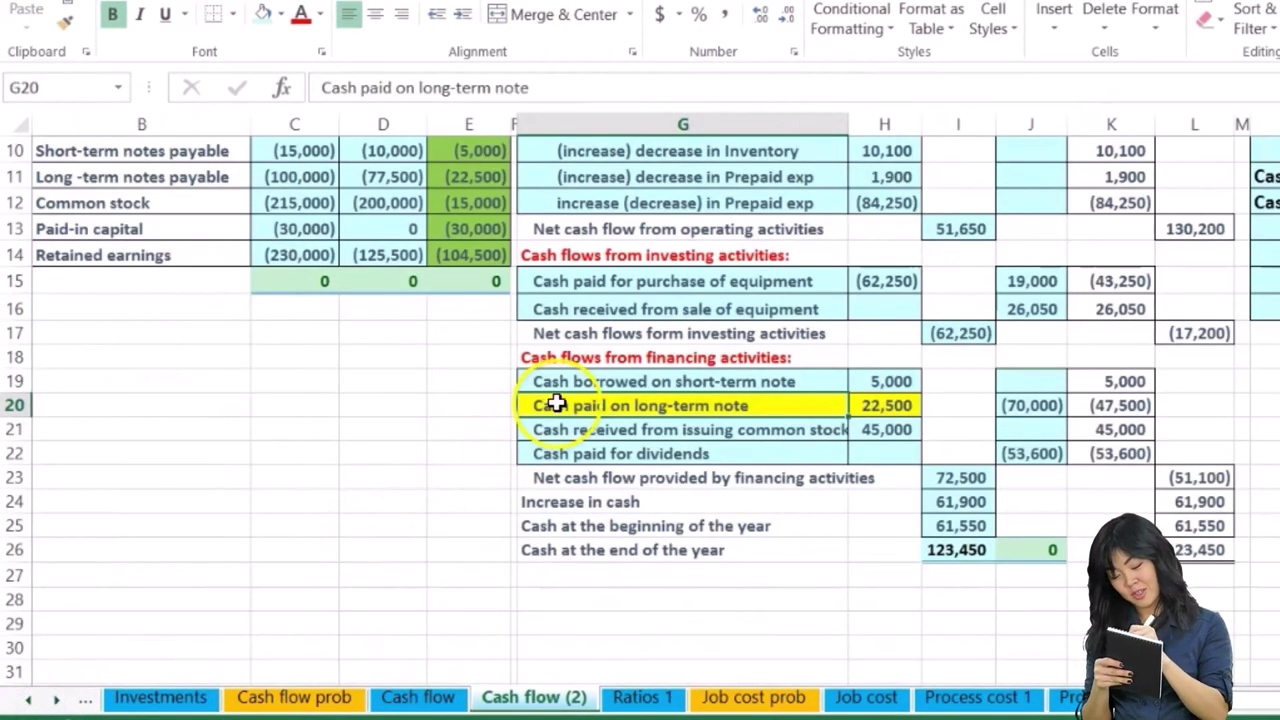
{"action": "left_click", "coordinate": [766, 472]}
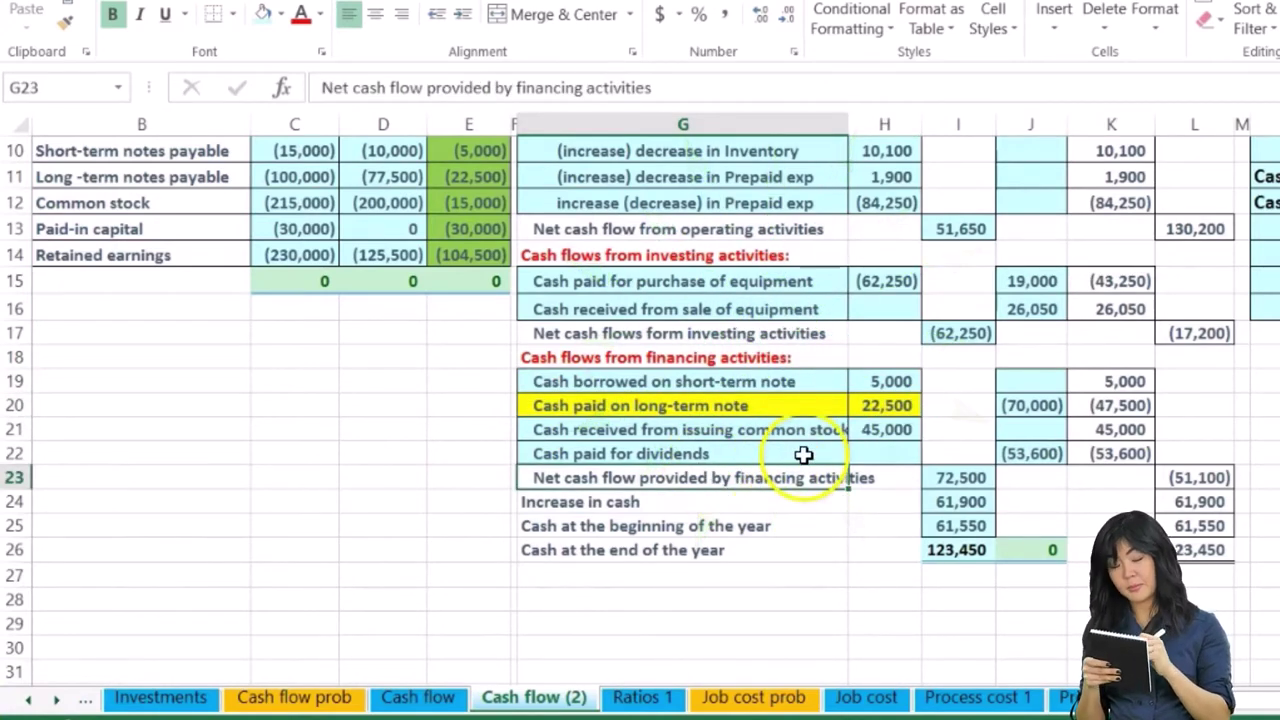
{"action": "left_click", "coordinate": [1115, 410]}
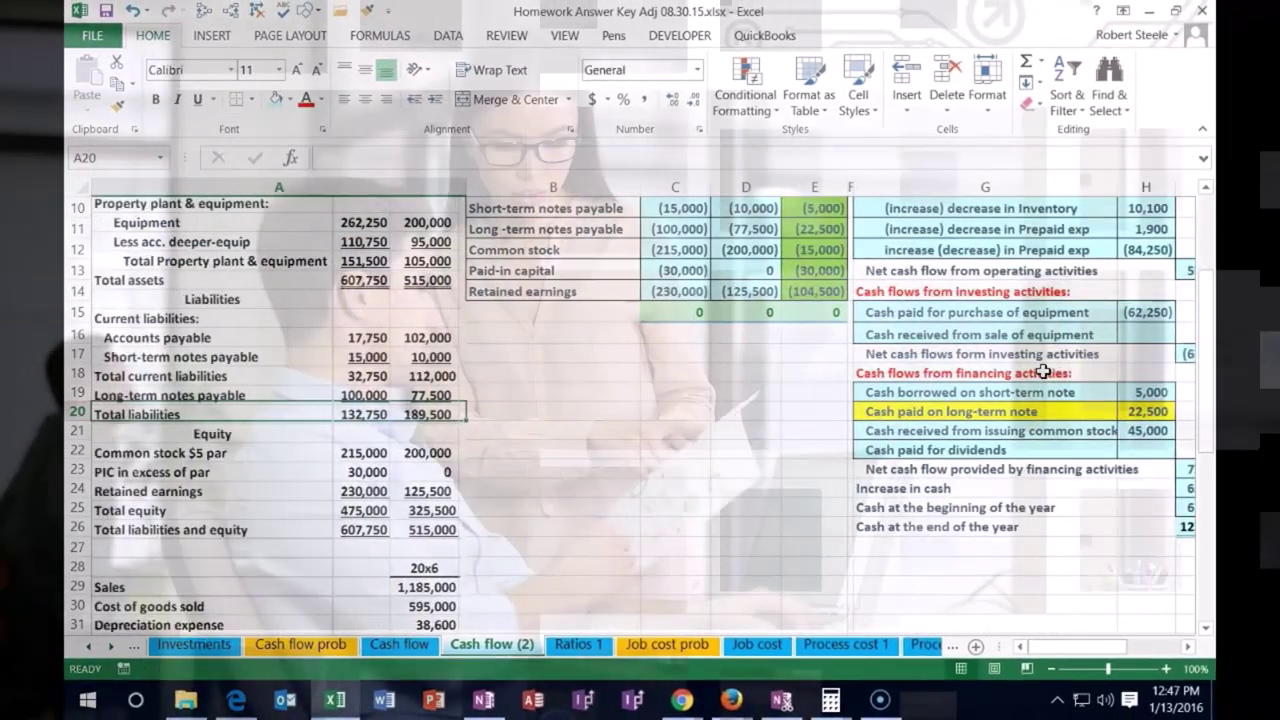
Step: Check the adjusted short-term note borrowing in K19 against the bank loan in item c of the additional information
{"action": "scroll", "coordinate": [742, 472], "scroll_direction": "down", "scroll_amount": 4}
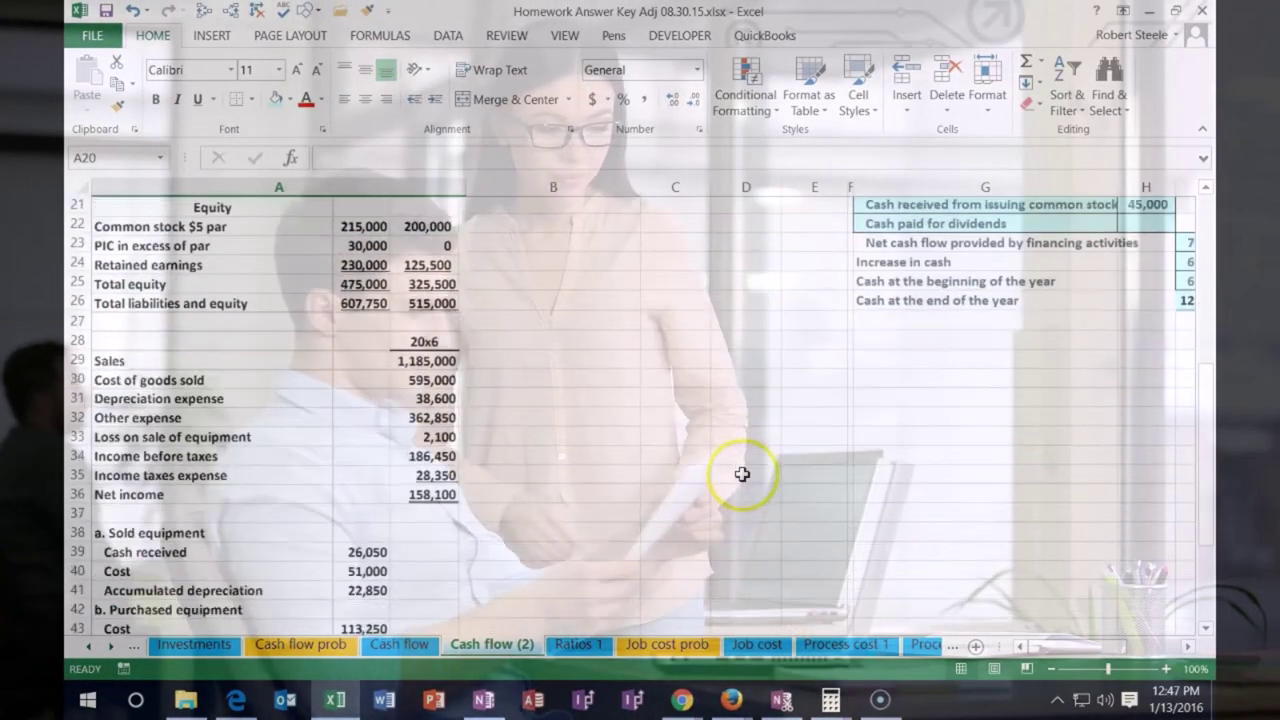
{"action": "scroll", "coordinate": [742, 473], "scroll_direction": "down", "scroll_amount": 5}
{"action": "scroll", "coordinate": [745, 470], "scroll_direction": "up", "scroll_amount": 1}
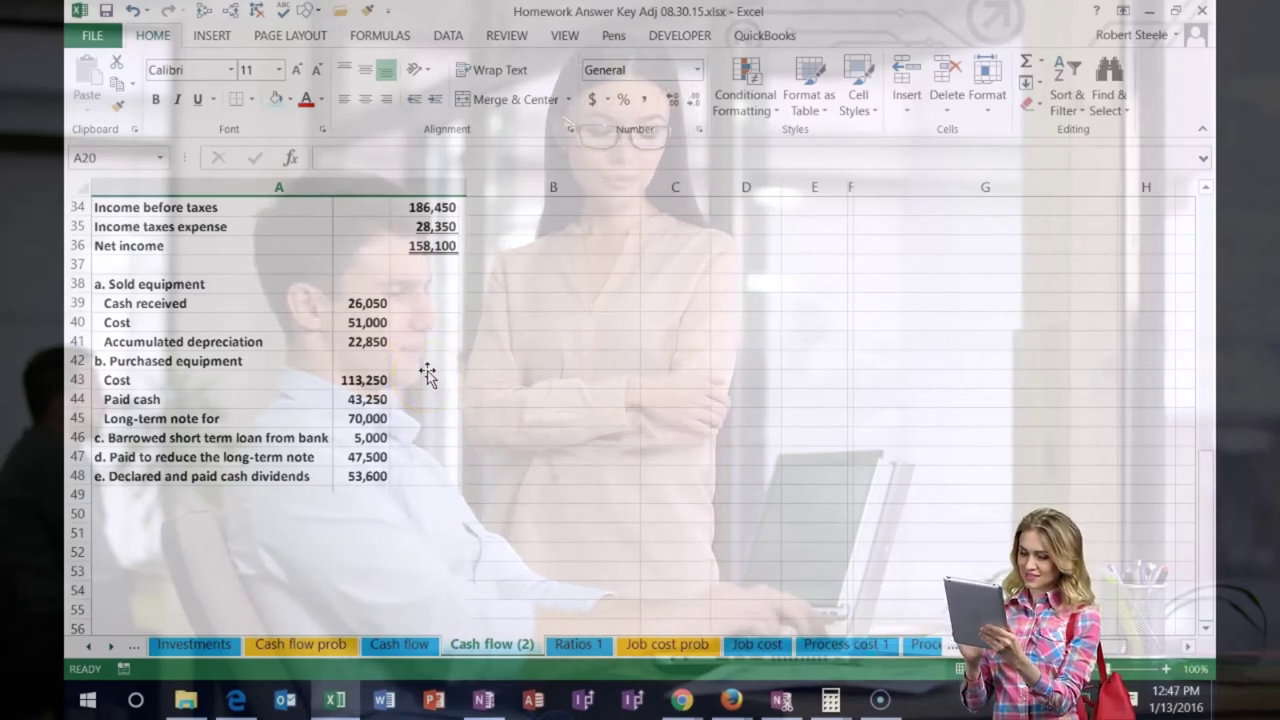
{"action": "left_click", "coordinate": [423, 435]}
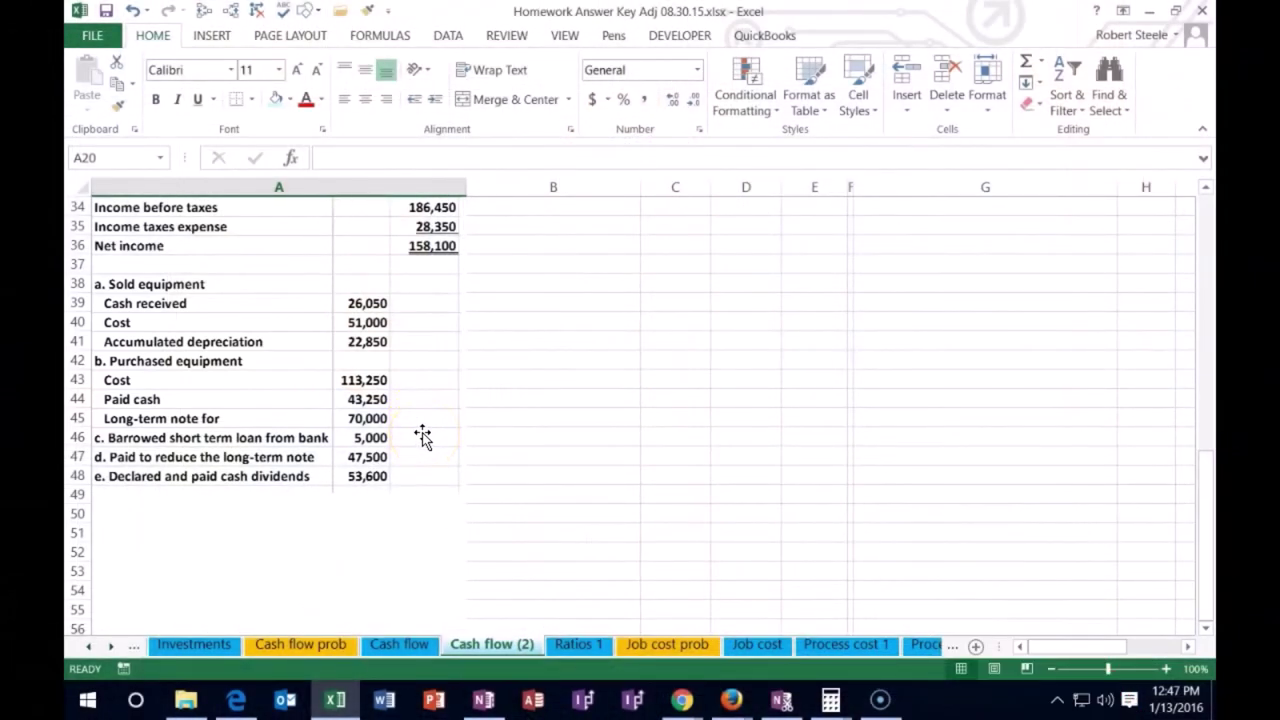
{"action": "scroll", "coordinate": [789, 495], "scroll_direction": "up", "scroll_amount": 6}
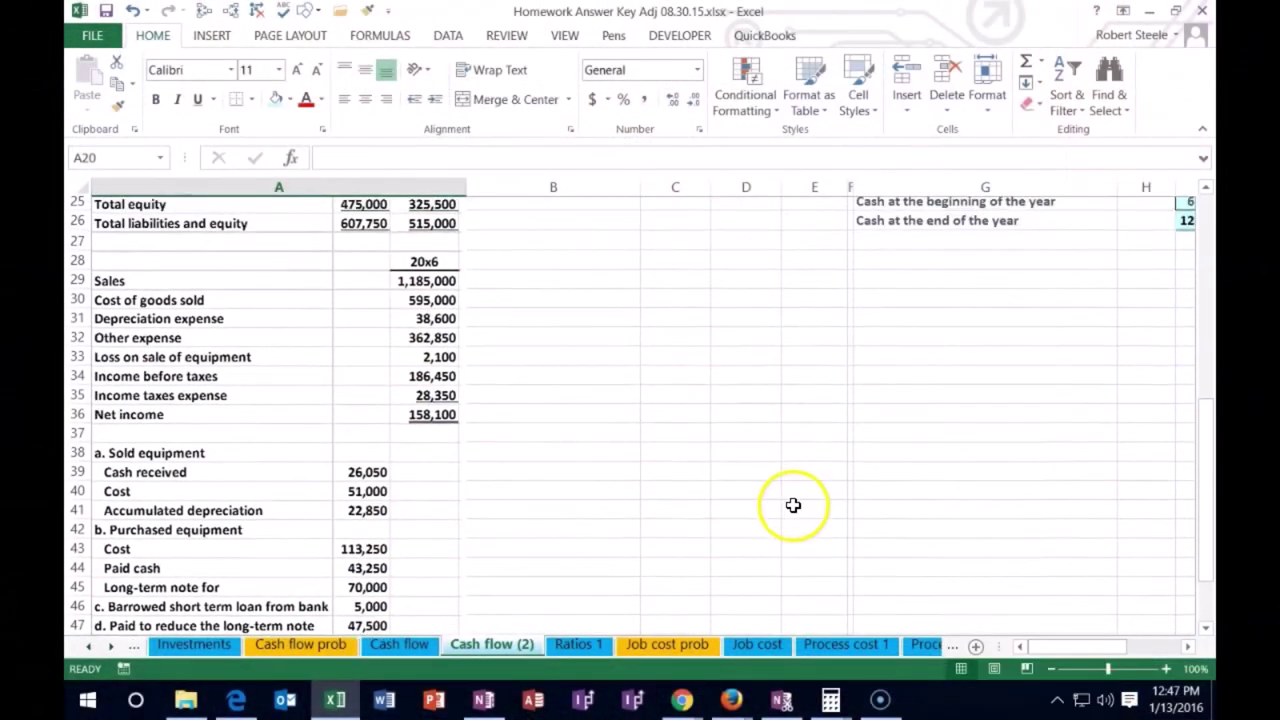
{"action": "left_click_drag", "start_coordinate": [1057, 652], "coordinate": [1082, 651]}
{"action": "scroll", "coordinate": [883, 521], "scroll_direction": "up", "scroll_amount": 1}
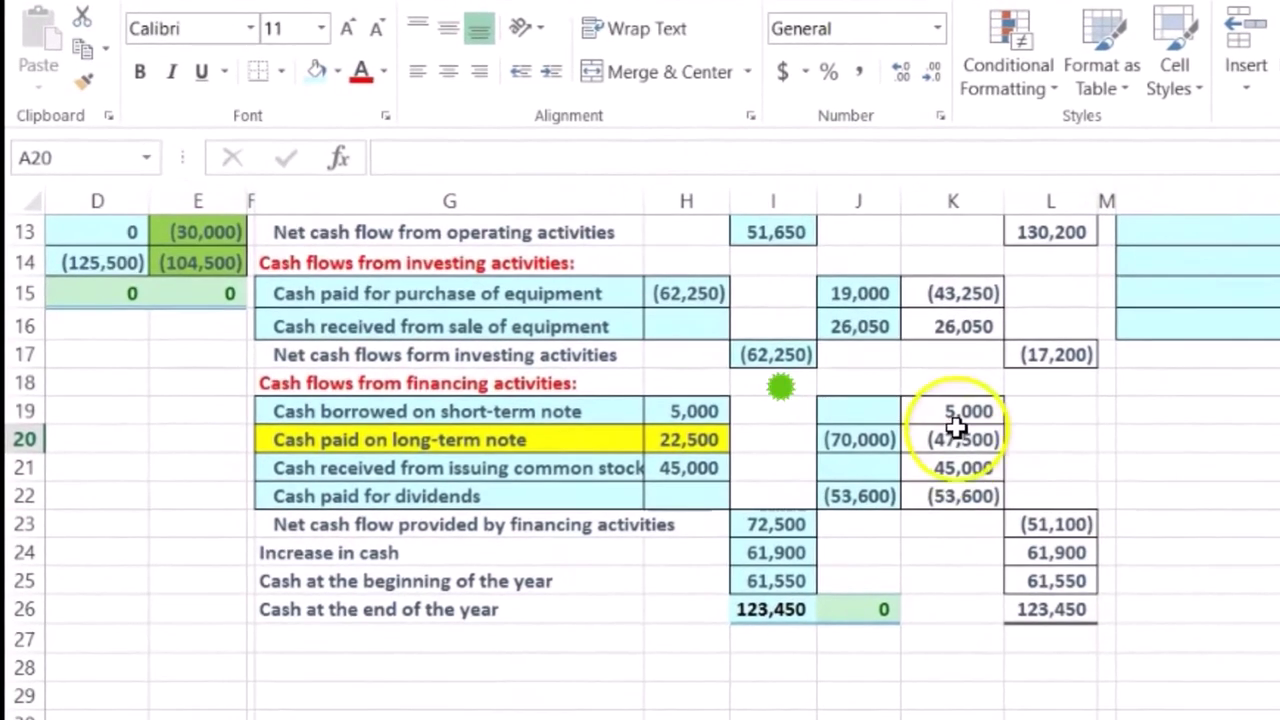
{"action": "left_click", "coordinate": [712, 320]}
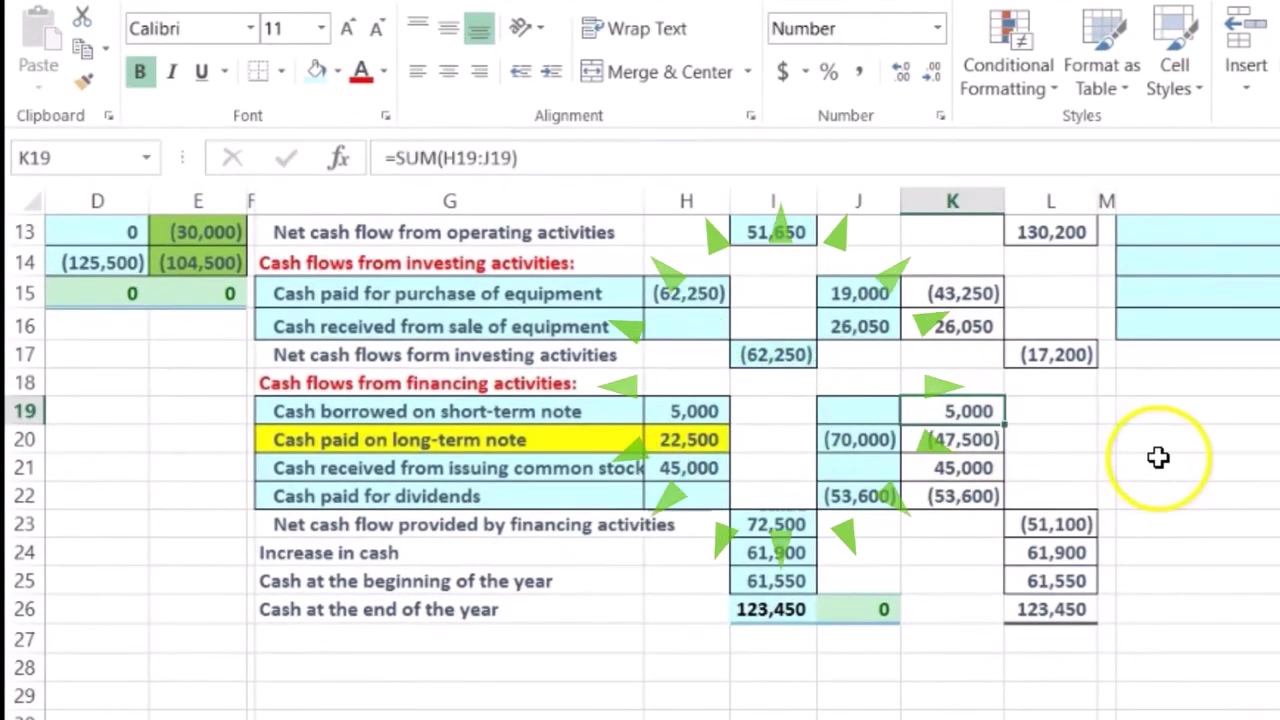
Step: Check the adjusted long-term note payment in K20 against item d of the additional information
{"action": "scroll", "coordinate": [849, 689], "scroll_direction": "left", "scroll_amount": 3}
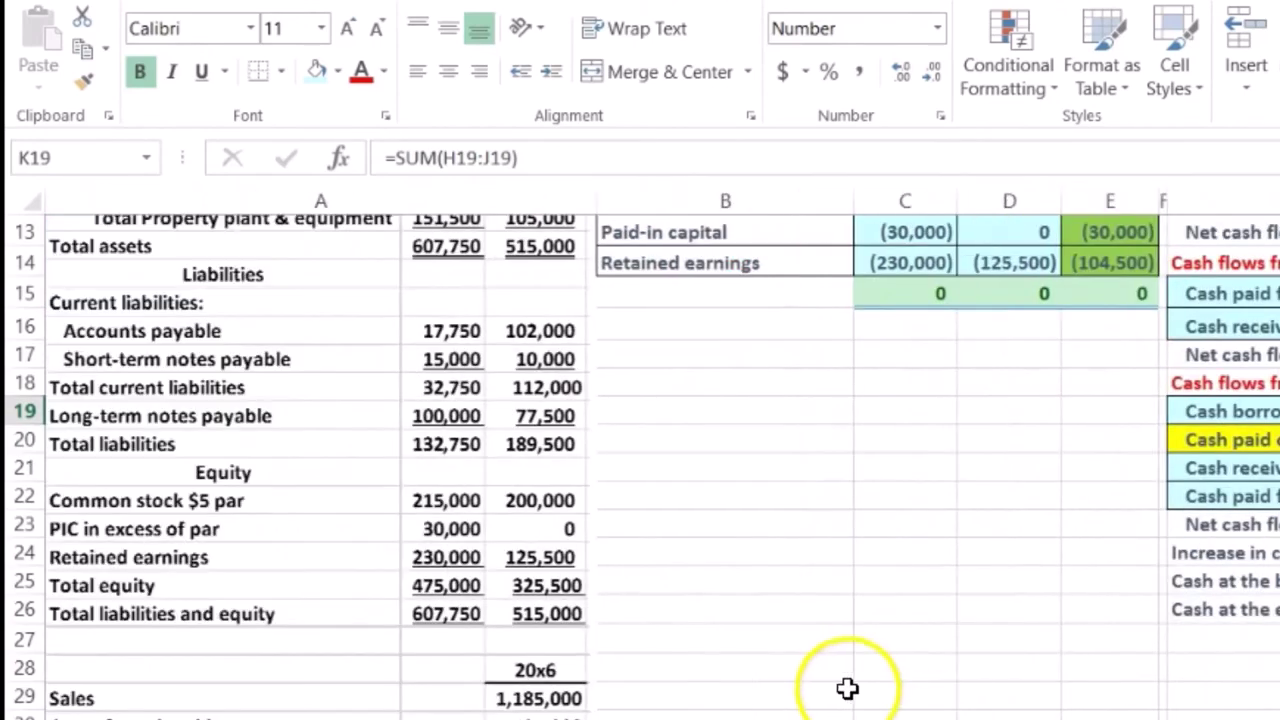
{"action": "scroll", "coordinate": [849, 689], "scroll_direction": "down", "scroll_amount": 6}
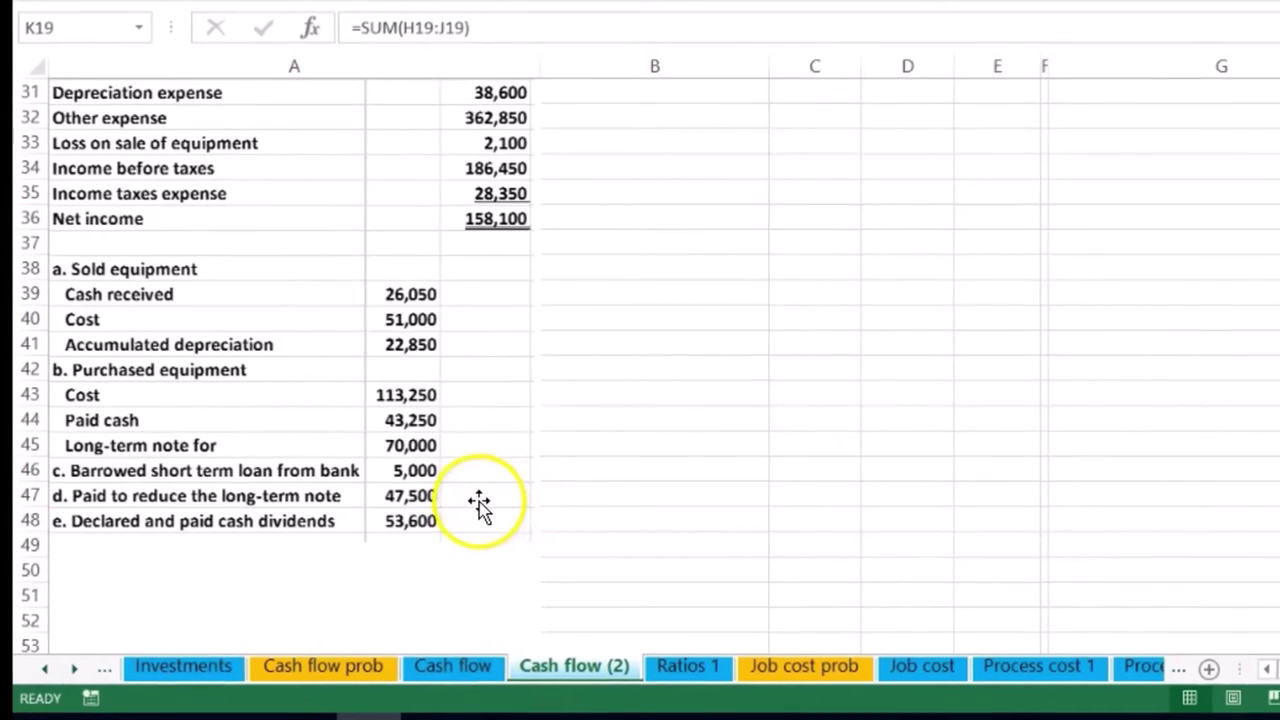
{"action": "scroll", "coordinate": [1050, 478], "scroll_direction": "up", "scroll_amount": 6}
{"action": "scroll", "coordinate": [815, 492], "scroll_direction": "up", "scroll_amount": 1}
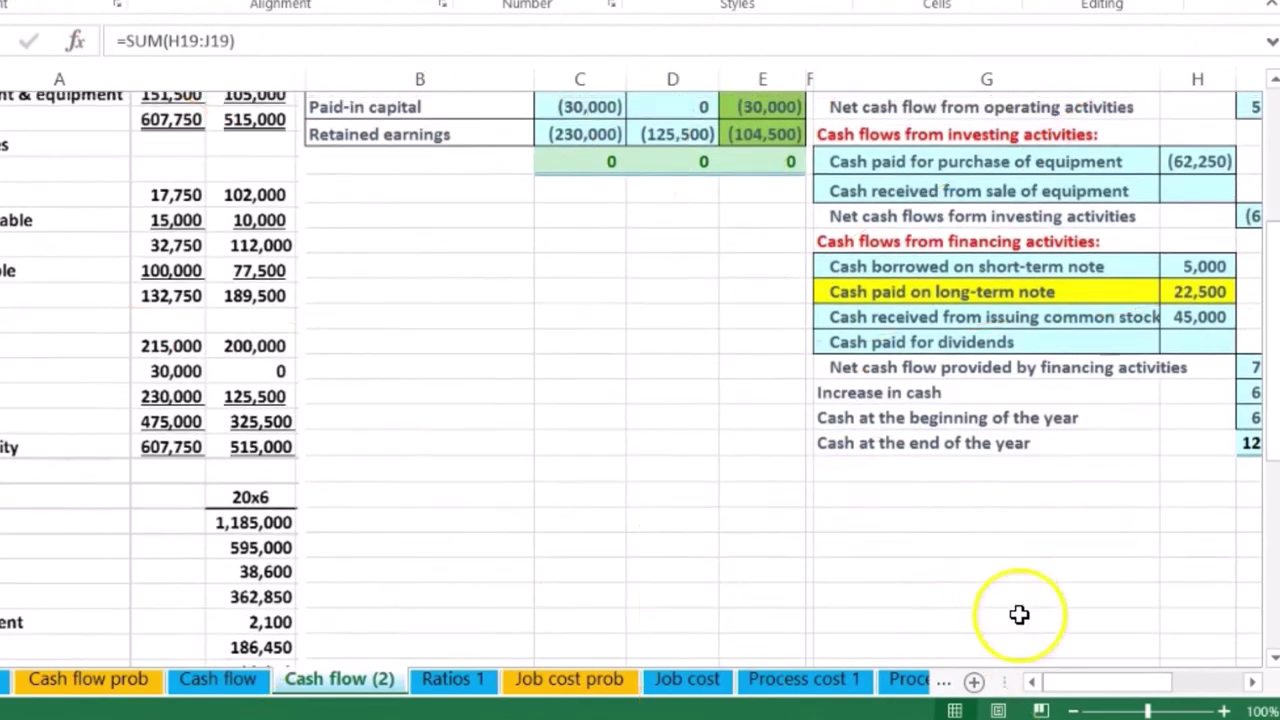
{"action": "left_click_drag", "start_coordinate": [1075, 690], "coordinate": [1112, 686]}
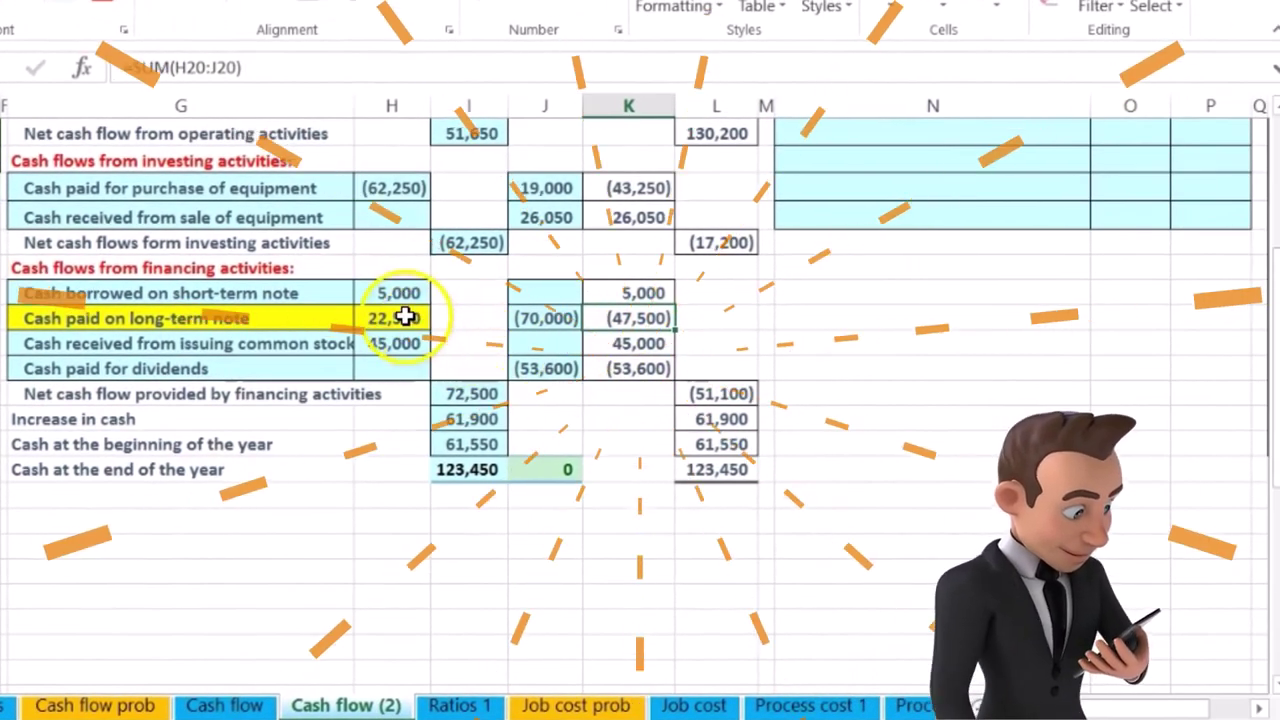
Step: Replace the yellow highlight on the cash paid on long-term note cells G20:H20 with the light blue fill
{"action": "left_click", "coordinate": [599, 305]}
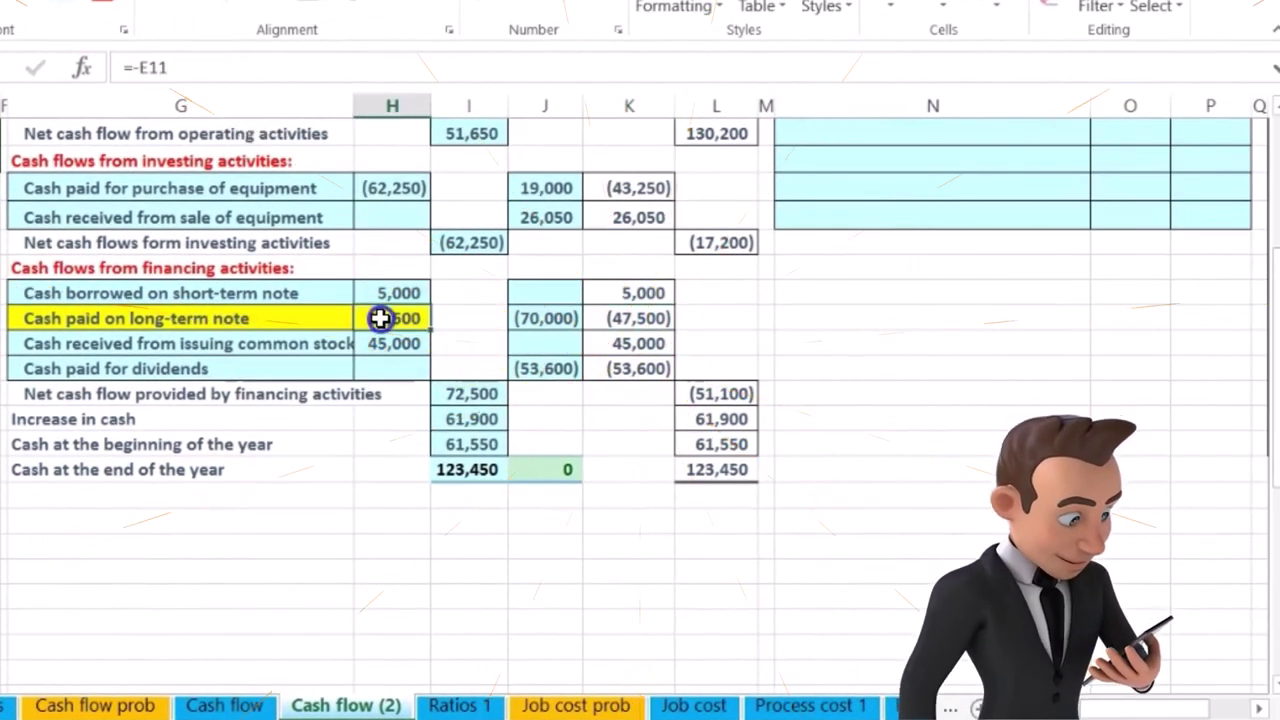
{"action": "left_click_drag", "start_coordinate": [380, 318], "coordinate": [260, 330]}
{"action": "right_click", "coordinate": [259, 319]}
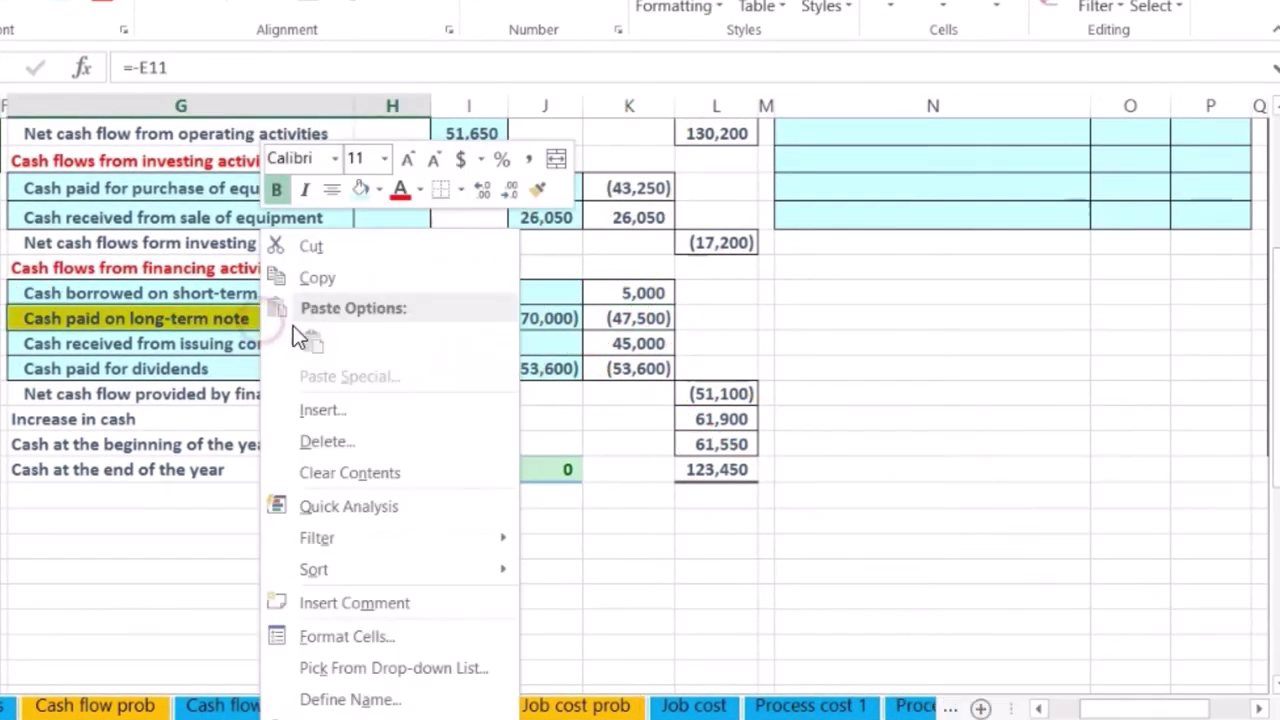
{"action": "left_click", "coordinate": [360, 189]}
{"action": "left_click", "coordinate": [633, 314]}
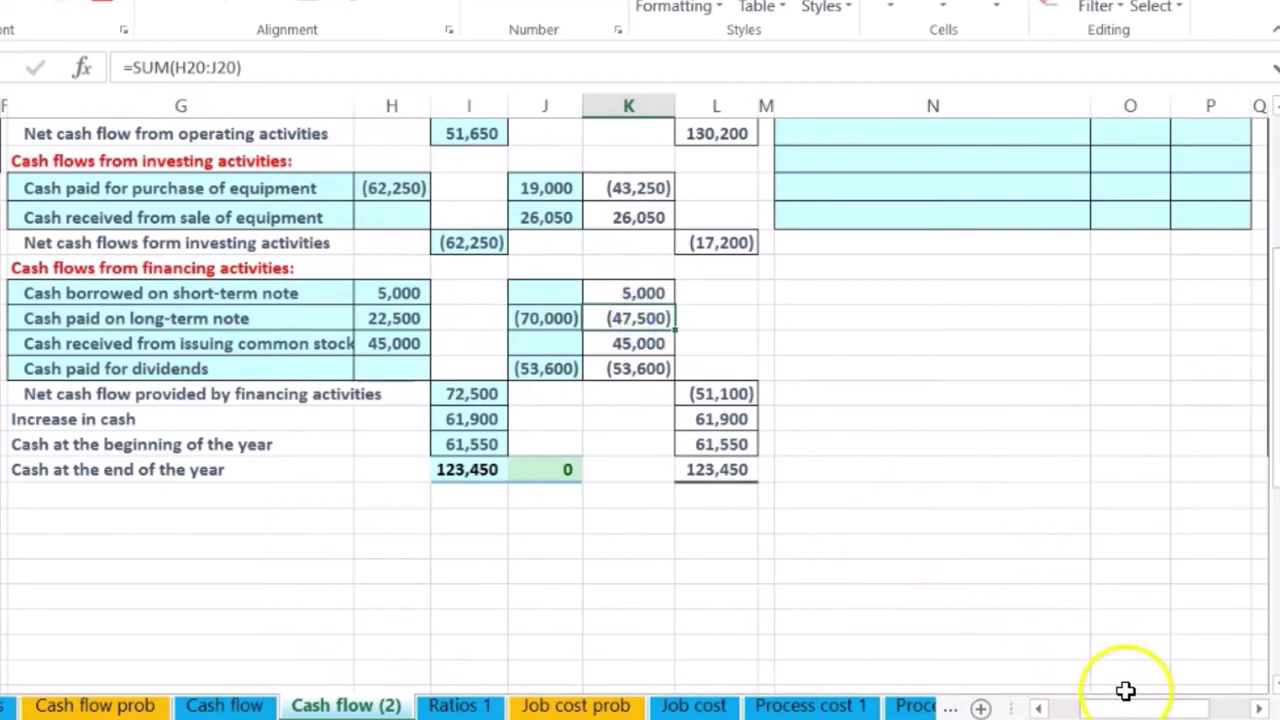
Step: Check the adjusted cash paid for dividends in K22 against item e of the additional information
{"action": "left_click_drag", "start_coordinate": [1134, 708], "coordinate": [1050, 708]}
{"action": "scroll", "coordinate": [500, 482], "scroll_direction": "down", "scroll_amount": 3}
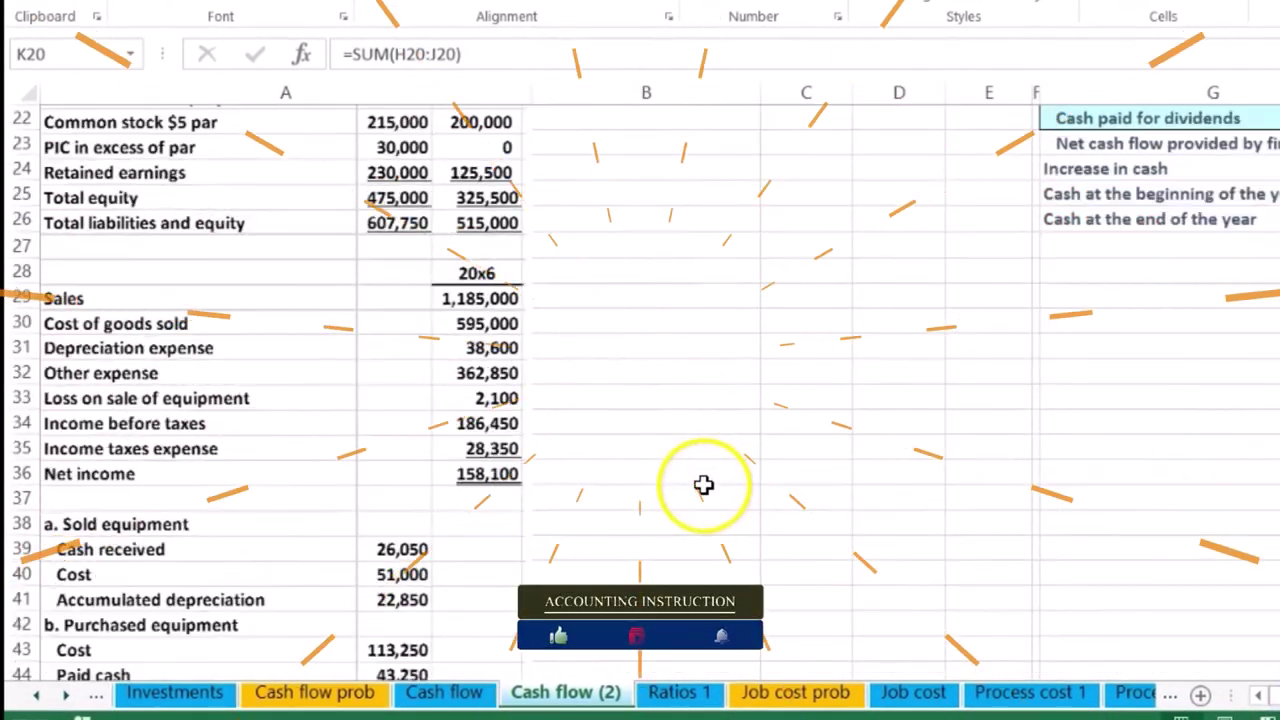
{"action": "scroll", "coordinate": [704, 485], "scroll_direction": "down", "scroll_amount": 3}
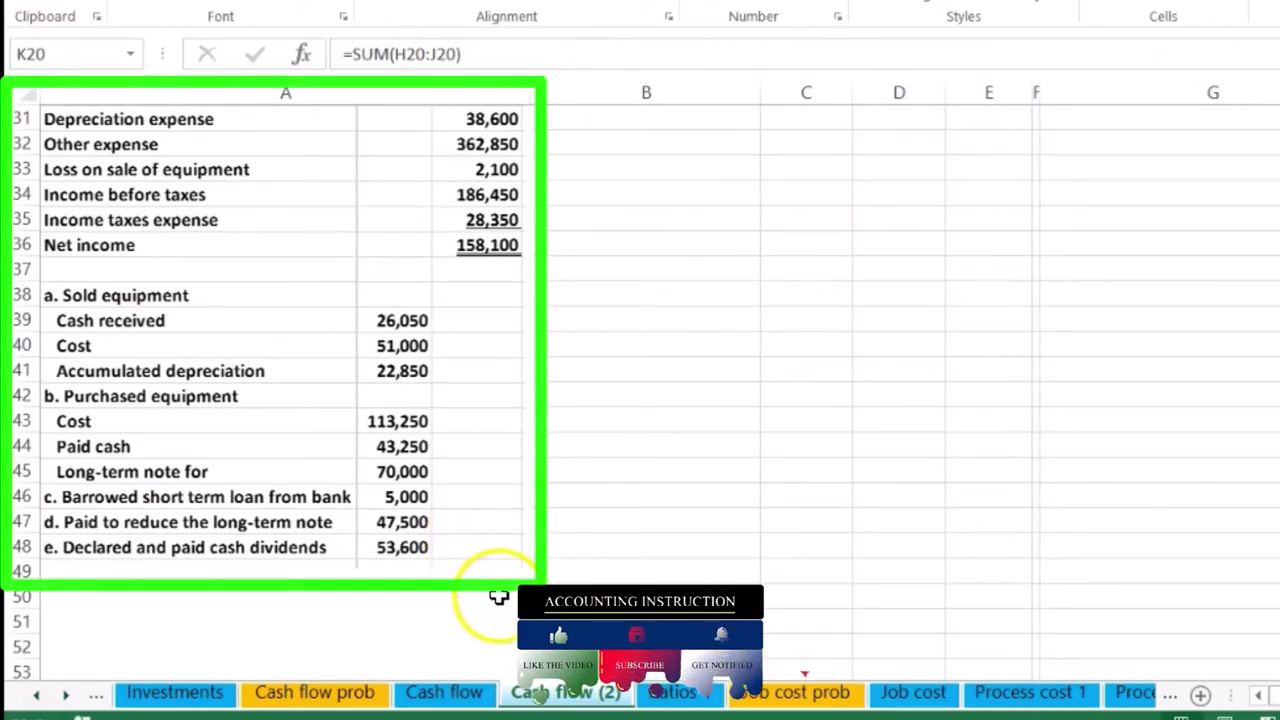
{"action": "scroll", "coordinate": [500, 580], "scroll_direction": "up", "scroll_amount": 5}
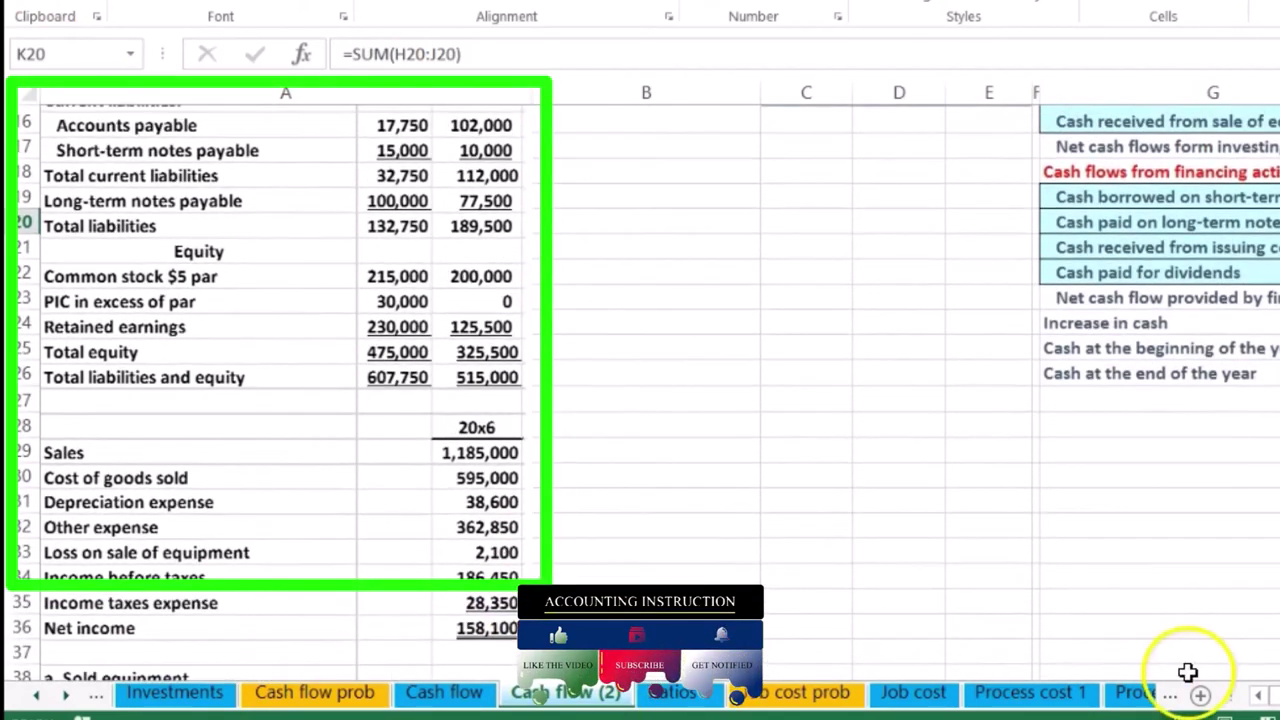
{"action": "left_click_drag", "start_coordinate": [1266, 694], "coordinate": [1278, 694]}
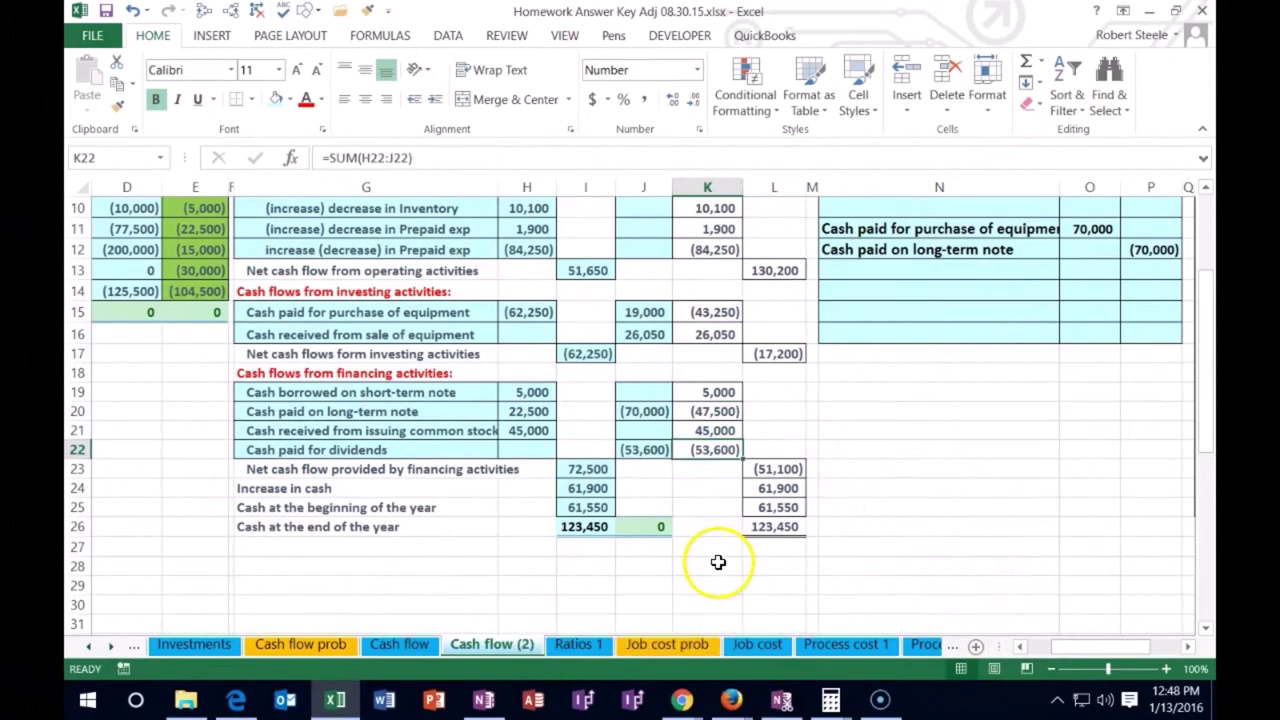
Step: Compare the adjusted cash at the end of the year in L26 with the 20x5 cash balance in C3
{"action": "left_click", "coordinate": [785, 527]}
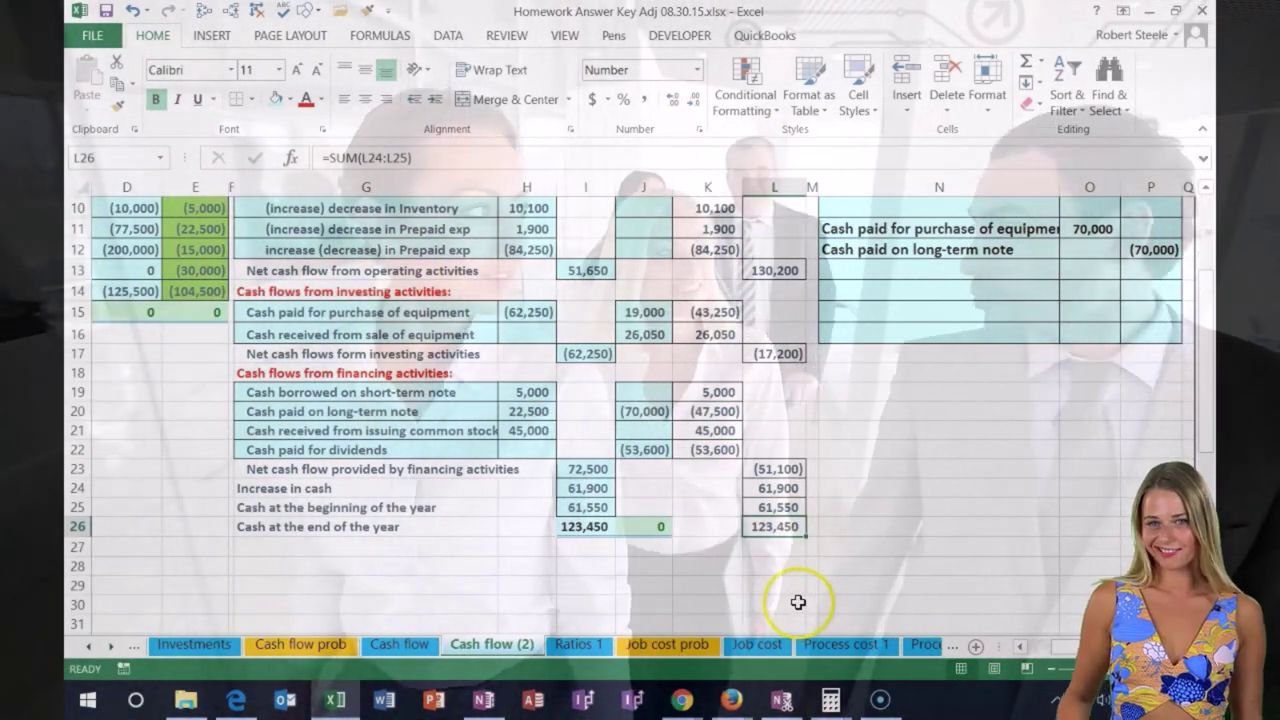
{"action": "scroll", "coordinate": [802, 604], "scroll_direction": "up", "scroll_amount": 1}
{"action": "scroll", "coordinate": [802, 604], "scroll_direction": "up", "scroll_amount": 2}
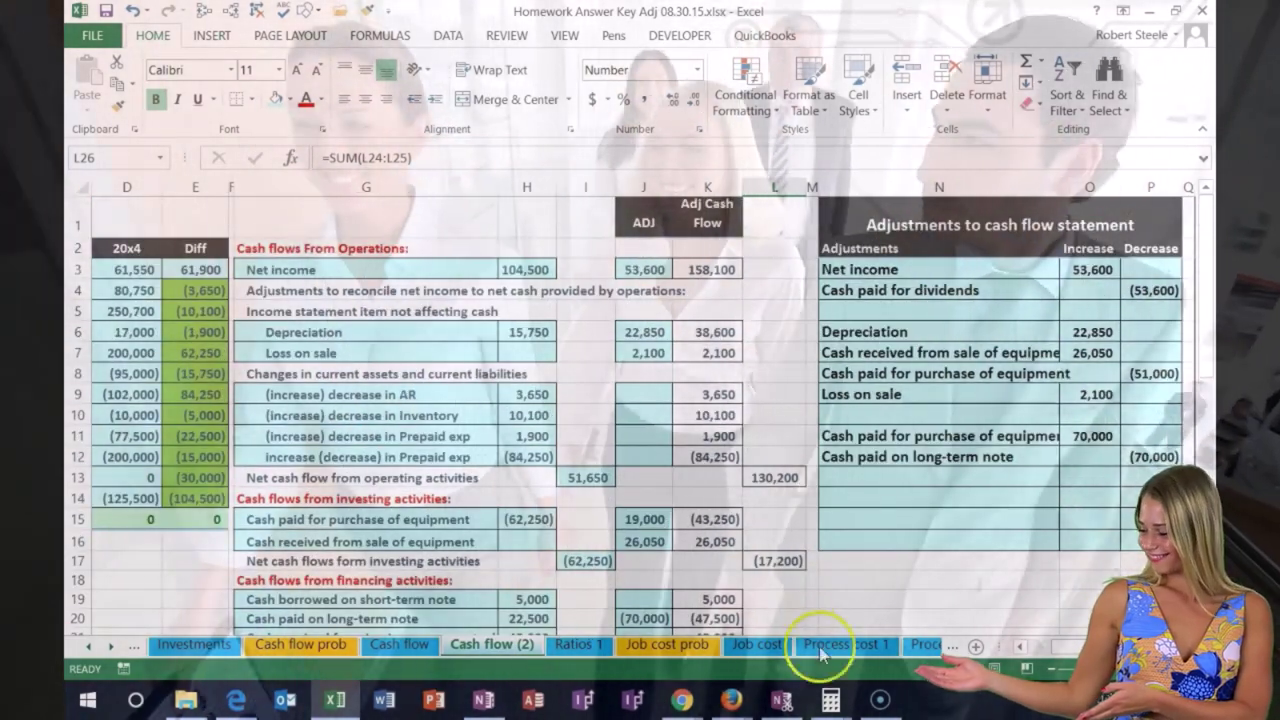
{"action": "scroll", "coordinate": [1000, 645], "scroll_direction": "left", "scroll_amount": 3}
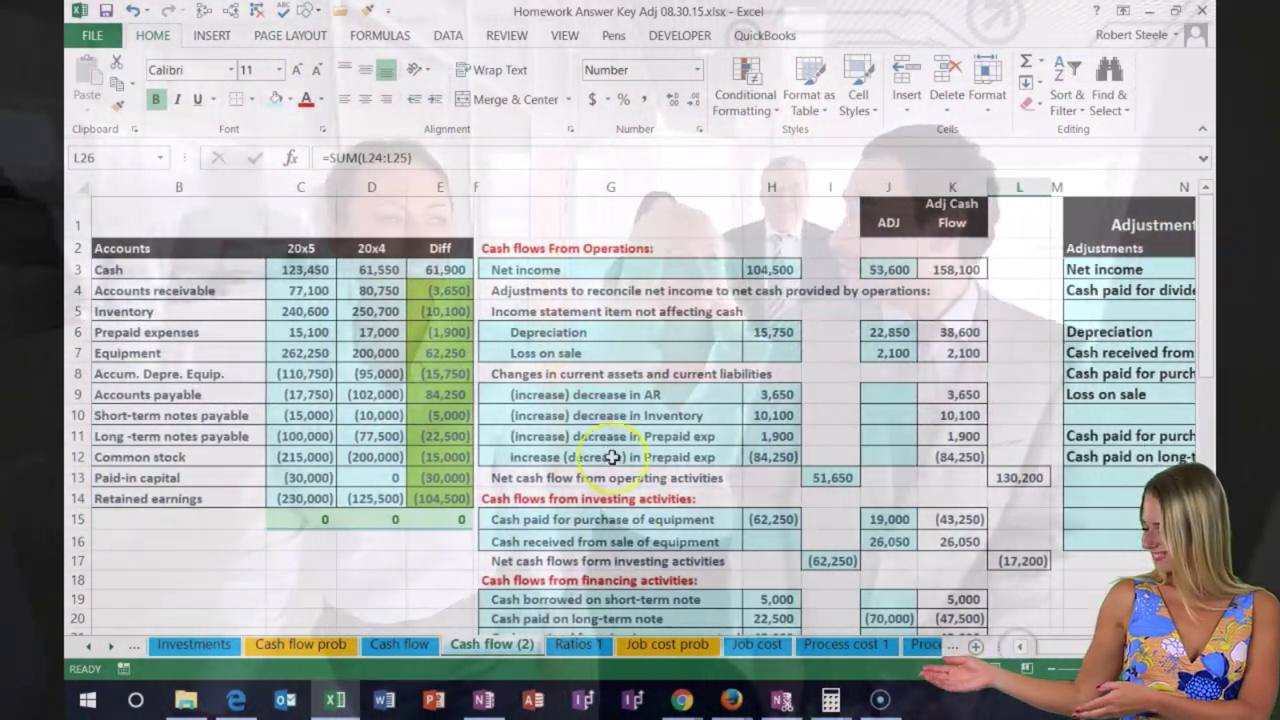
{"action": "left_click", "coordinate": [308, 272]}
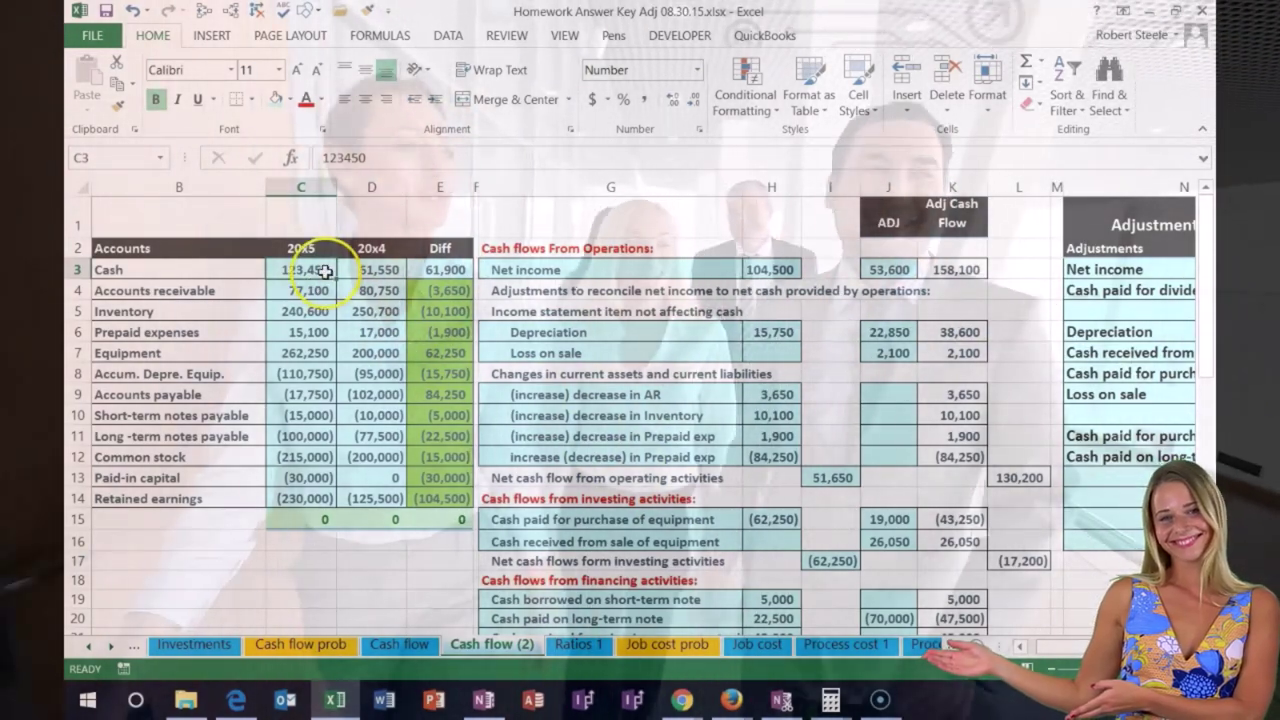
Step: Hide columns H through J so that only the adjusted cash flow columns remain beside the statement labels
{"action": "left_click", "coordinate": [834, 186]}
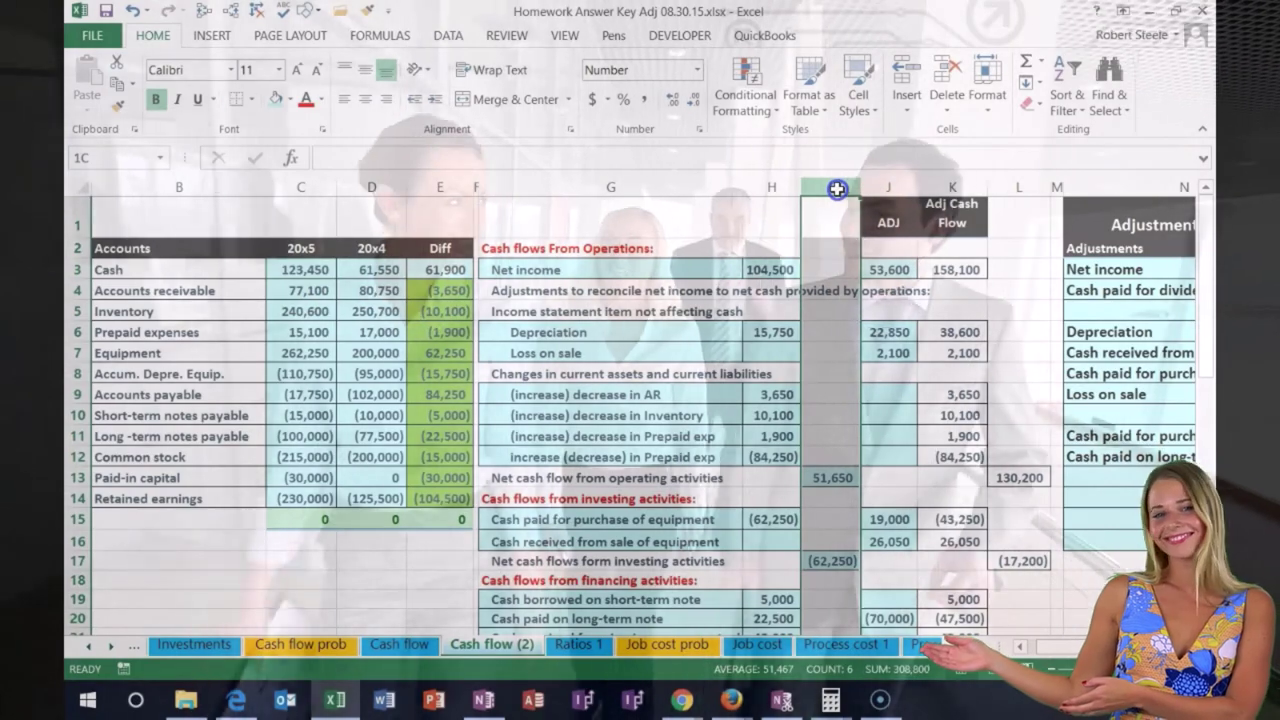
{"action": "left_click", "coordinate": [772, 188]}
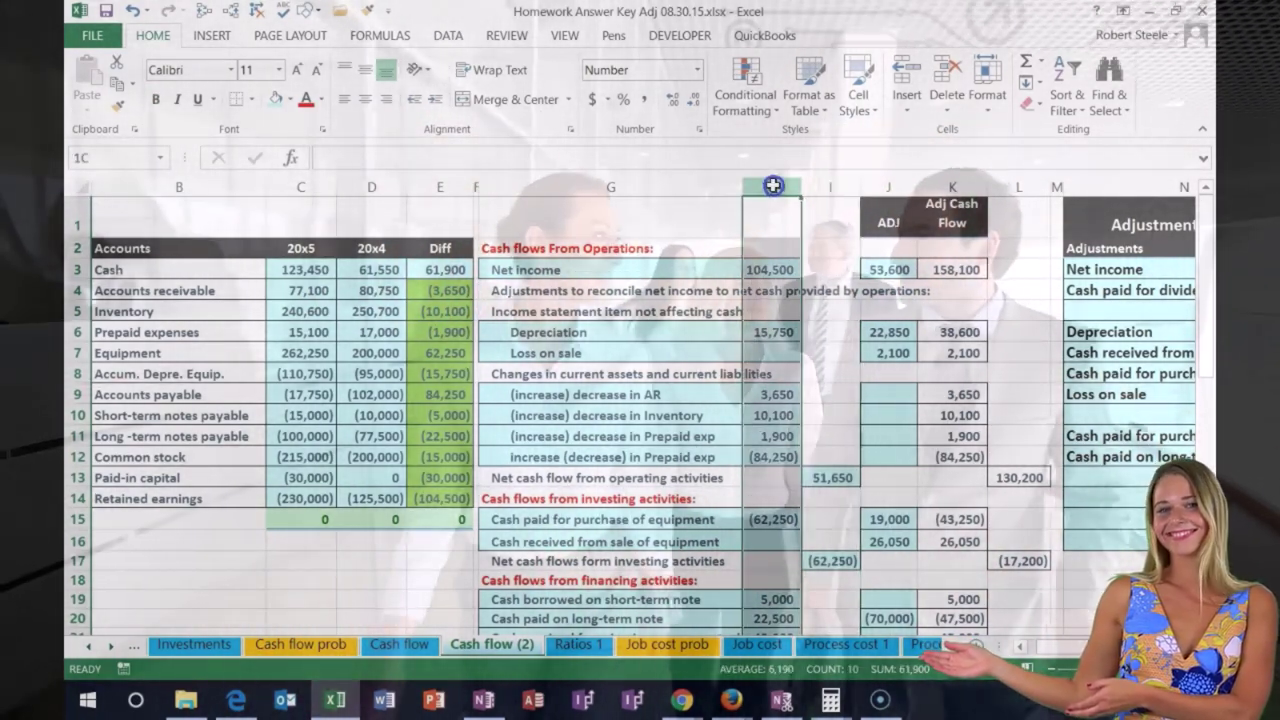
{"action": "left_click_drag", "start_coordinate": [772, 188], "coordinate": [870, 186]}
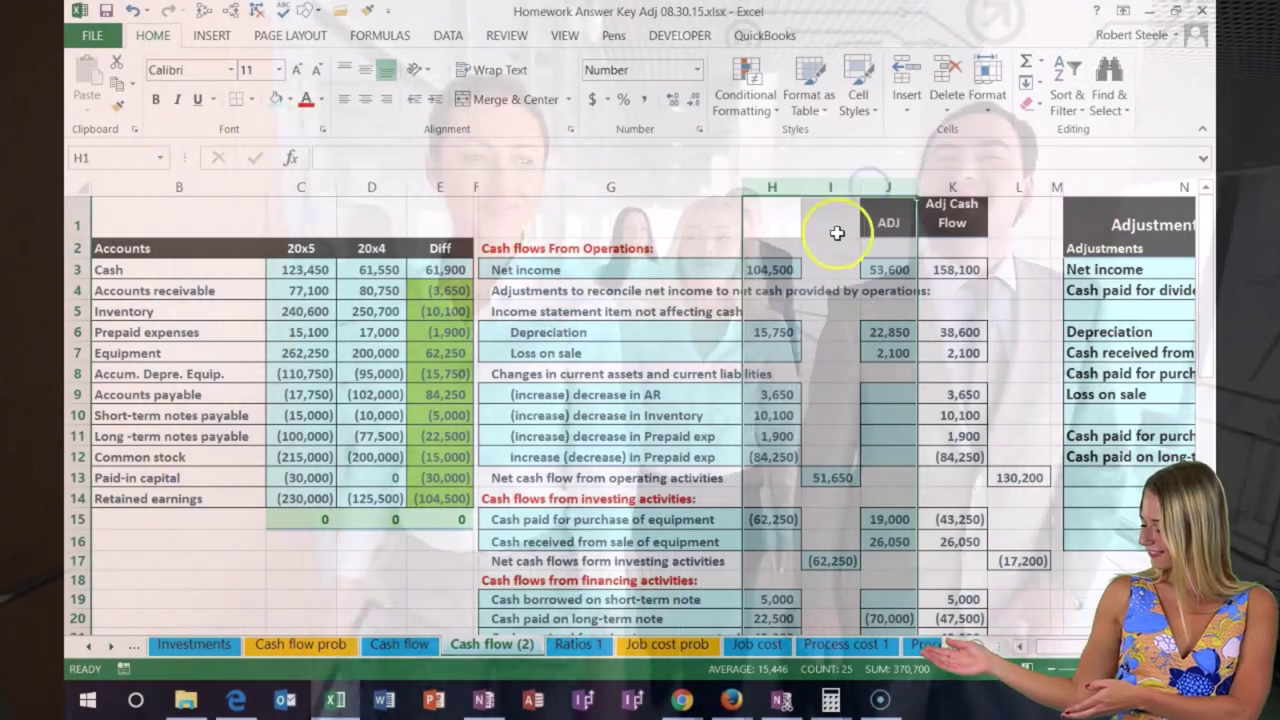
{"action": "right_click", "coordinate": [837, 233]}
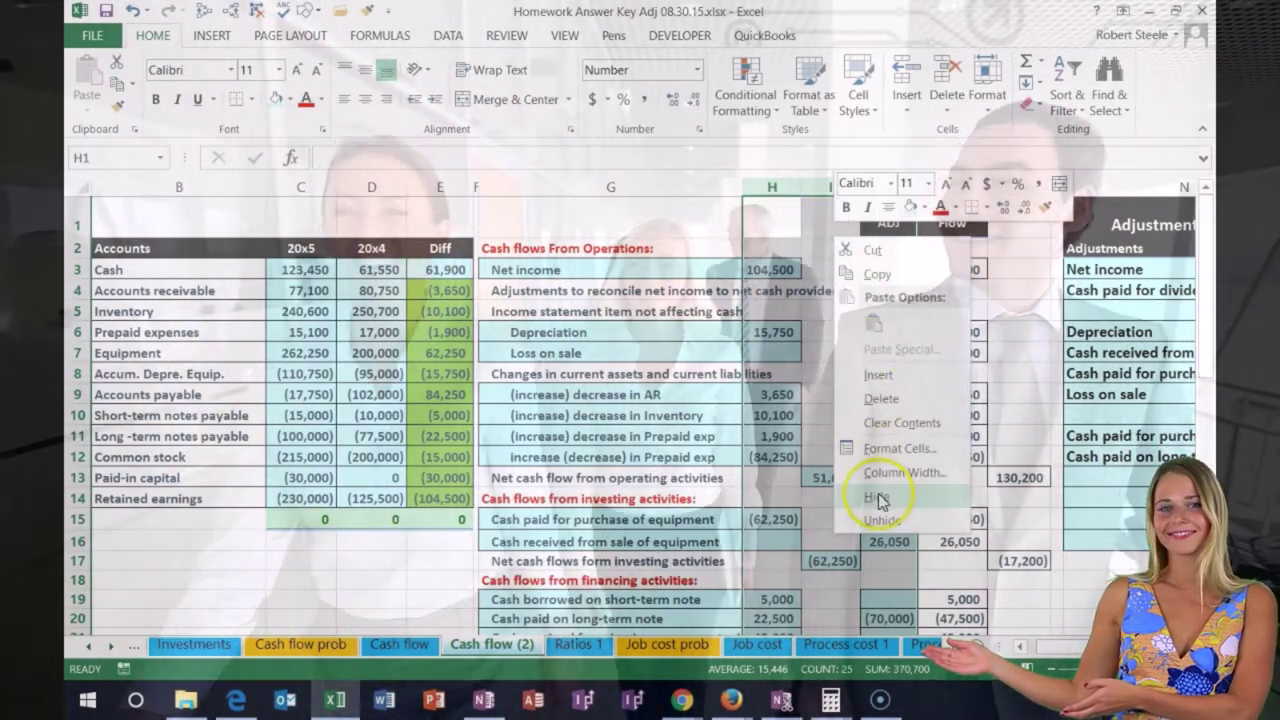
{"action": "left_click", "coordinate": [878, 500]}
Step: Review the adjusted operating, investing and financing totals in L13, L17 and L23, and the cash reconciliation lines below them
{"action": "left_click", "coordinate": [853, 401]}
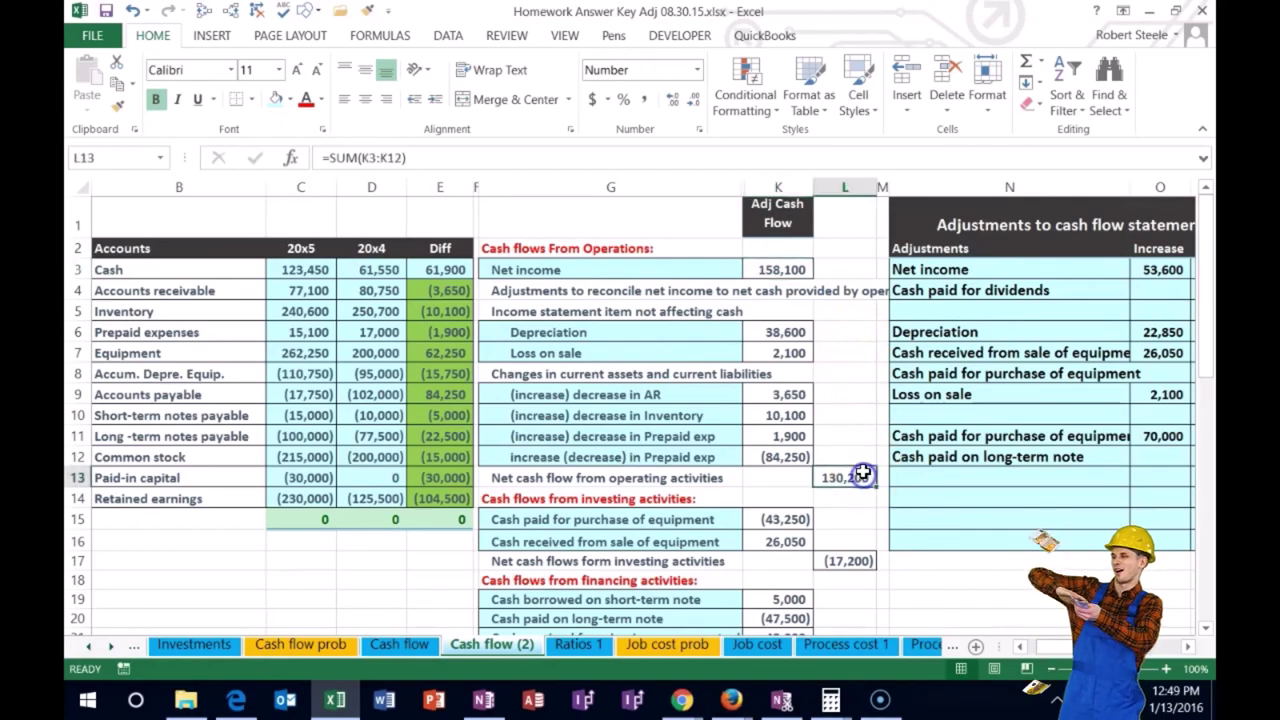
{"action": "scroll", "coordinate": [864, 474], "scroll_direction": "down", "scroll_amount": 1}
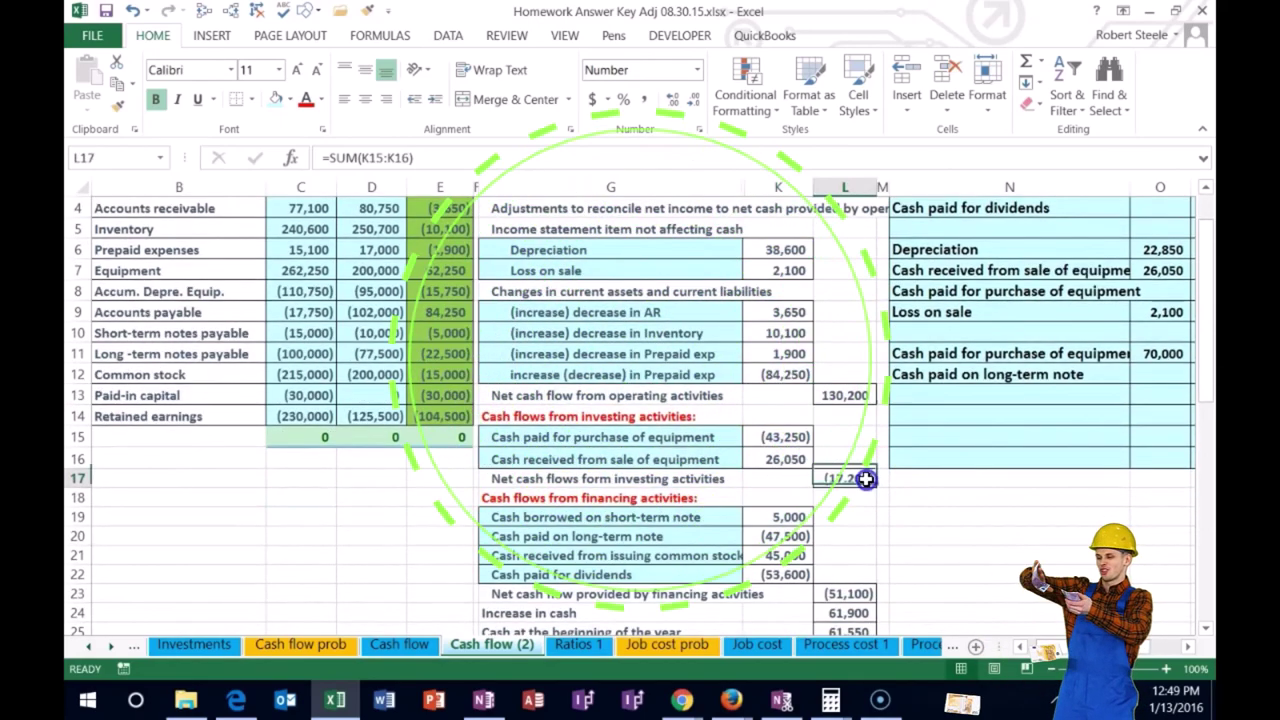
{"action": "scroll", "coordinate": [864, 479], "scroll_direction": "down", "scroll_amount": 1}
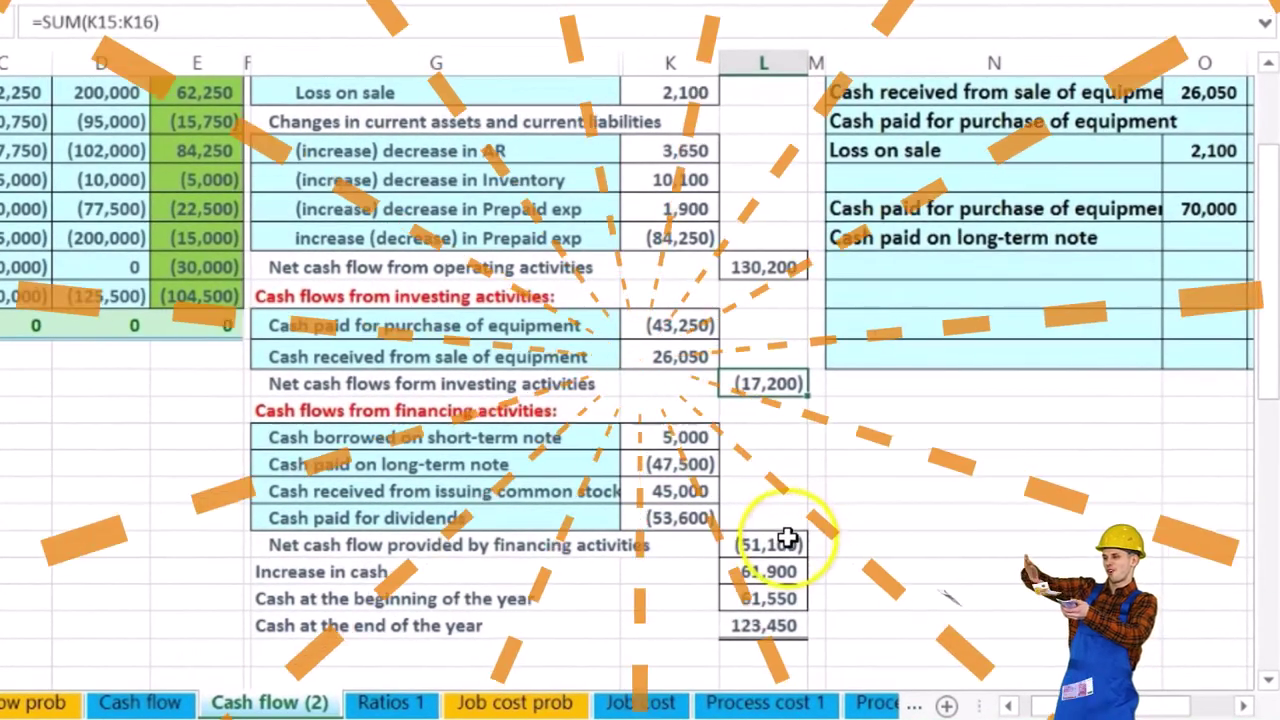
{"action": "left_click", "coordinate": [788, 540]}
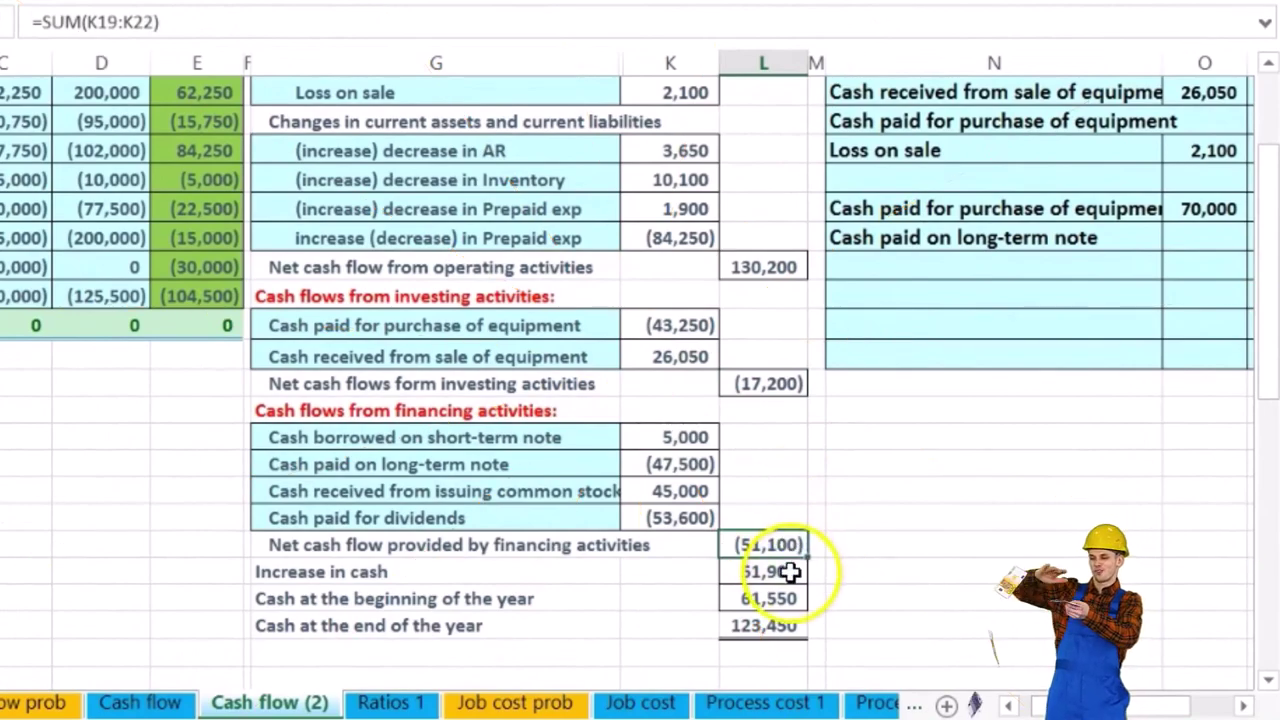
{"action": "key", "text": "Return"}
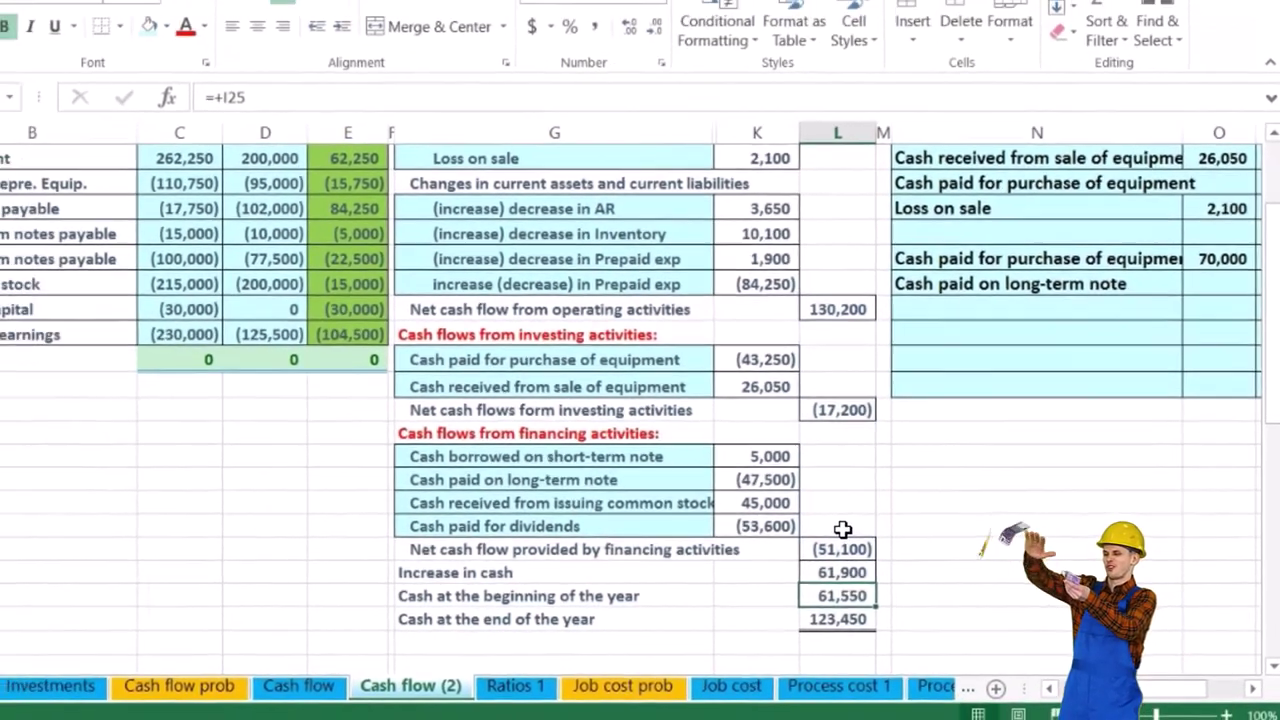